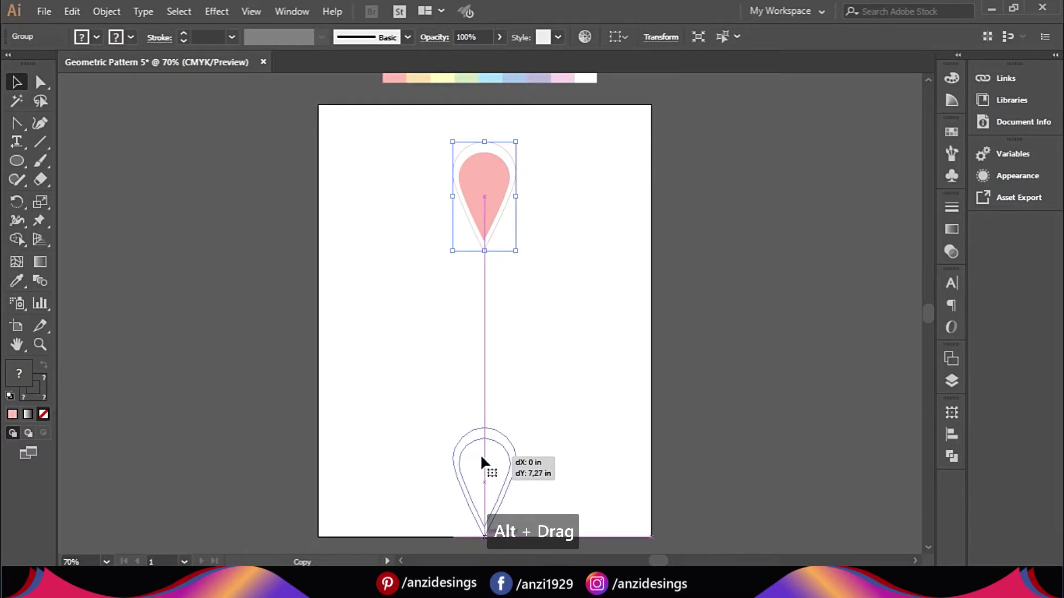
# Step: Flip the lower teardrop copy vertically so its tip points up, and move the upper teardrop to the artboard's top edge
pyautogui.click(660, 42)
pyautogui.click(671, 50)
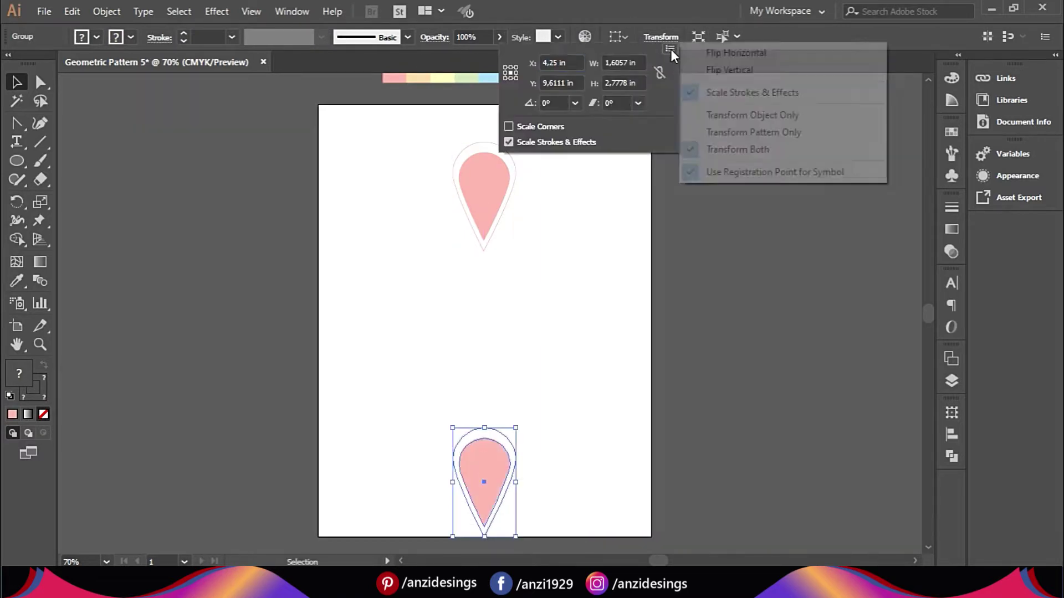
pyautogui.click(715, 68)
pyautogui.click(690, 259)
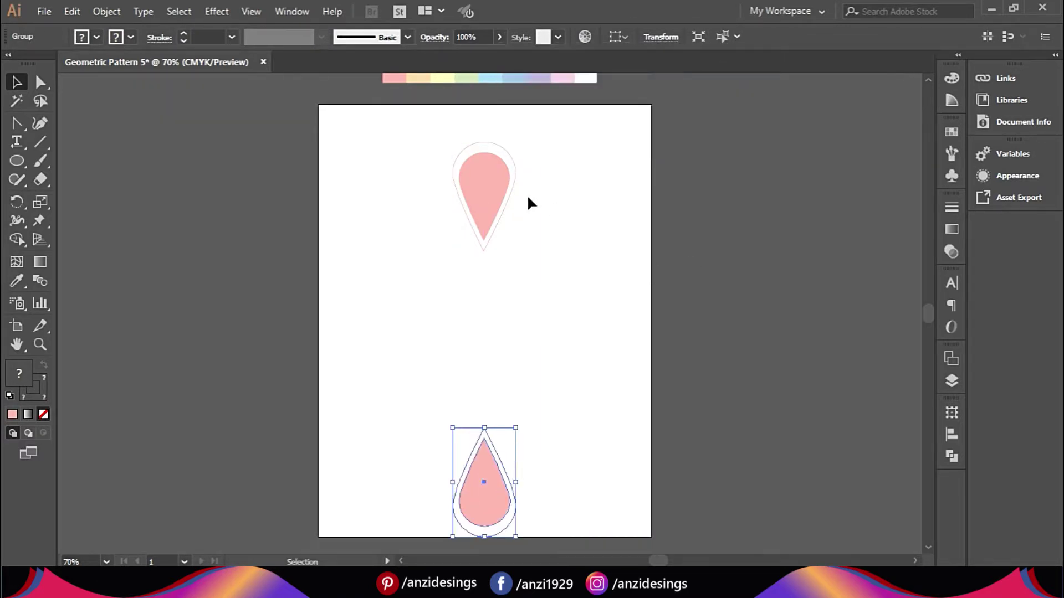
pyautogui.moveTo(491, 166); pyautogui.dragTo(466, 449)
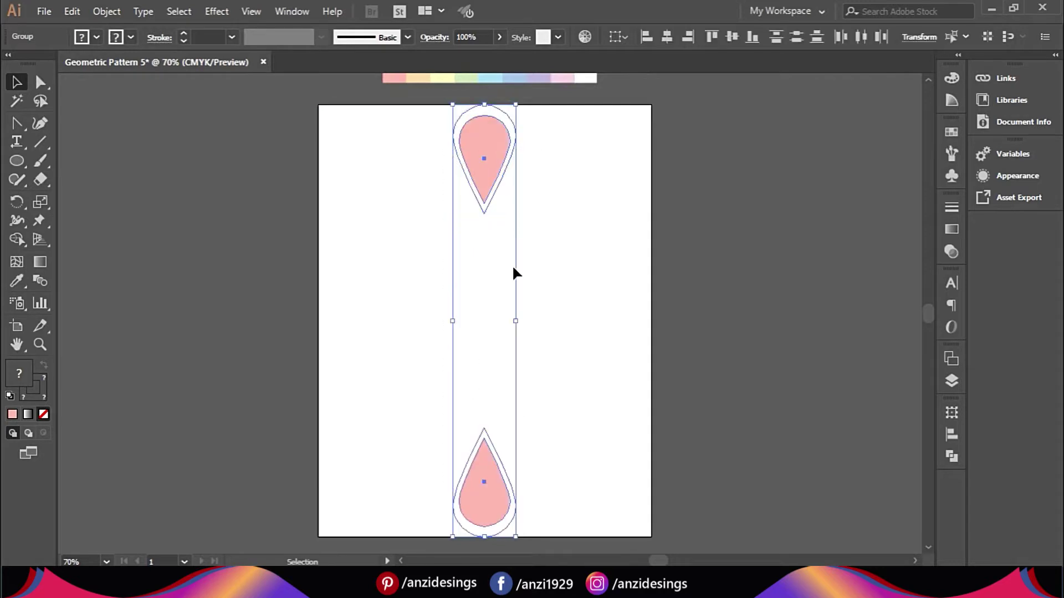
pyautogui.click(551, 220)
# Step: Nudge the flipped teardrop upward along the vertical centre line, leaving room for a circle between the two tips
pyautogui.click(490, 488)
pyautogui.press('Up')
pyautogui.press('Up')
pyautogui.press('Up')
pyautogui.press('Up')
pyautogui.press('Up')
pyautogui.press('Up')
pyautogui.press('Up')
pyautogui.press('Up')
pyautogui.press('Up')
pyautogui.press('Up')
pyautogui.press('Up')
pyautogui.press('Up')
pyautogui.press('Up')
pyautogui.press('Up')
pyautogui.press('Up')
pyautogui.press('Up')
pyautogui.press('Up')
pyautogui.press('Up')
pyautogui.press('Up')
pyautogui.press('Up')
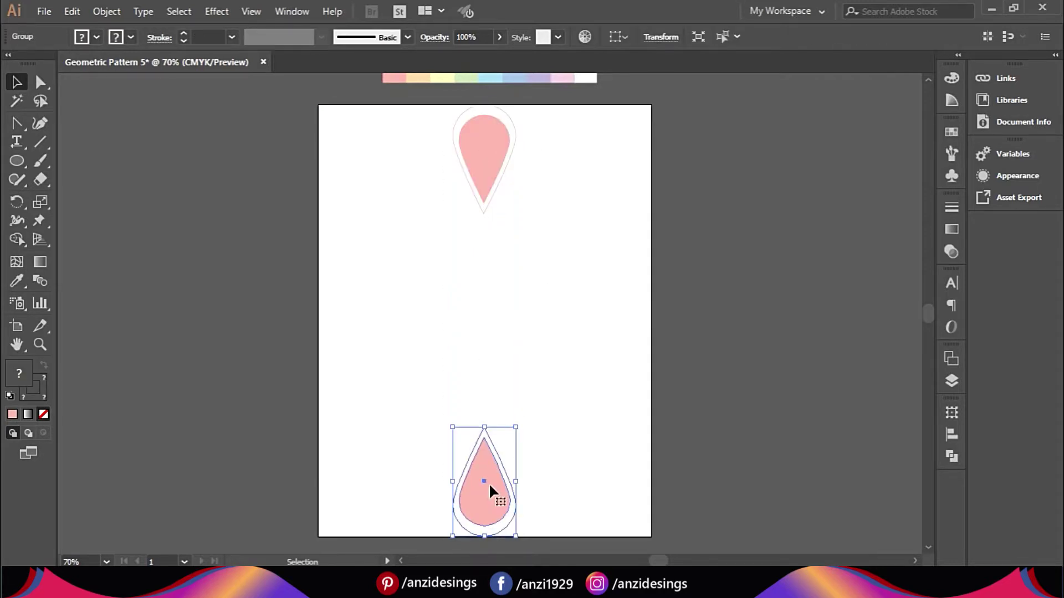
pyautogui.press('Up')
pyautogui.press('Up')
pyautogui.press('Up')
pyautogui.press('Up')
pyautogui.press('Up')
pyautogui.press('Up')
pyautogui.press('Up')
pyautogui.press('Up')
pyautogui.press('Up')
pyautogui.press('Up')
pyautogui.press('Up')
pyautogui.press('Up')
pyautogui.press('Up')
pyautogui.press('Up')
pyautogui.press('Up')
pyautogui.press('Up')
pyautogui.press('Up')
pyautogui.press('Up')
pyautogui.press('Up')
pyautogui.press('Up')
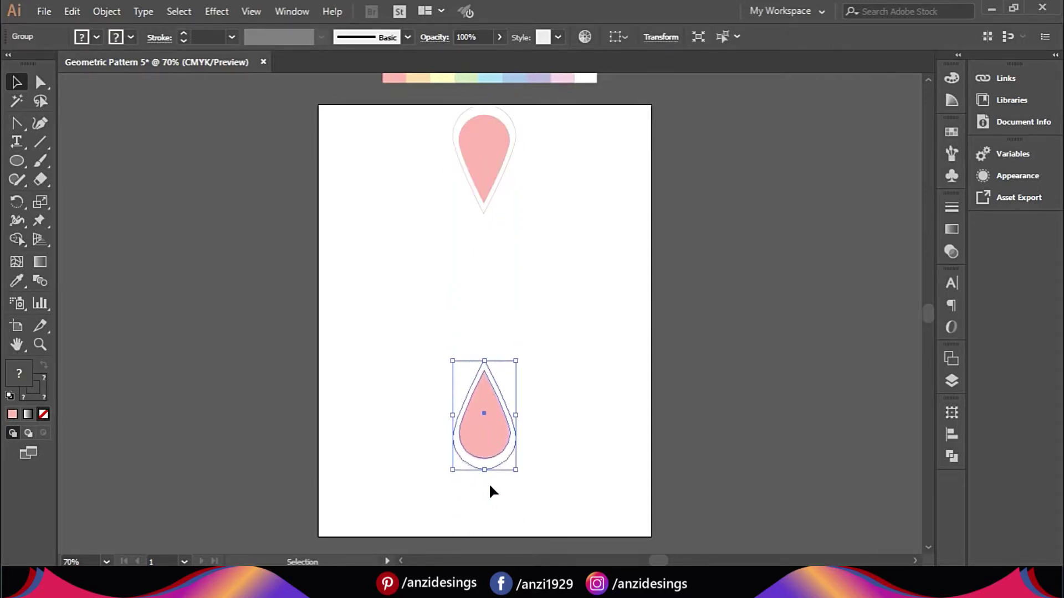
pyautogui.press('Up')
pyautogui.press('Up')
pyautogui.press('Up')
pyautogui.press('Up')
pyautogui.press('Up')
pyautogui.press('Up')
pyautogui.press('Up')
pyautogui.press('Up')
pyautogui.press('Up')
pyautogui.press('Up')
pyautogui.press('Up')
pyautogui.moveTo(537, 160); pyautogui.dragTo(502, 266)
pyautogui.click(483, 383)
pyautogui.press('Up')
pyautogui.press('Up')
pyautogui.press('Up')
pyautogui.press('Up')
pyautogui.press('Up')
pyautogui.press('Up')
pyautogui.press('Up')
pyautogui.press('Up')
pyautogui.press('Up')
pyautogui.press('Up')
pyautogui.press('Up')
pyautogui.press('Up')
pyautogui.press('Up')
pyautogui.press('Up')
pyautogui.press('Up')
pyautogui.press('Up')
pyautogui.press('Up')
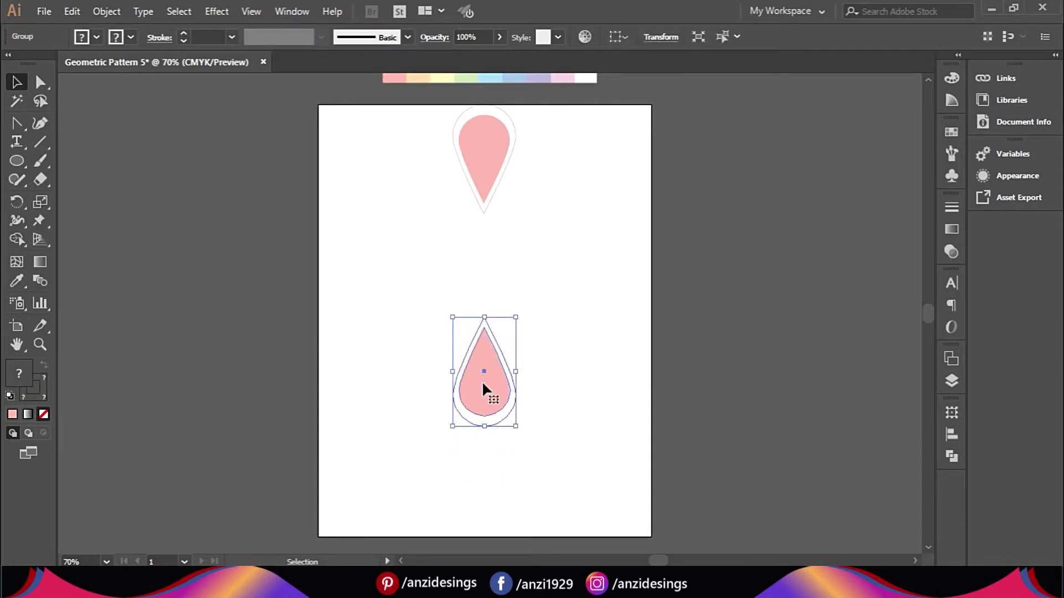
# Step: Draw a pink-filled circle about 1.13 in wide inside an outlined circle about 1.45 in wide, centred between the two teardrop tips
pyautogui.click(19, 161)
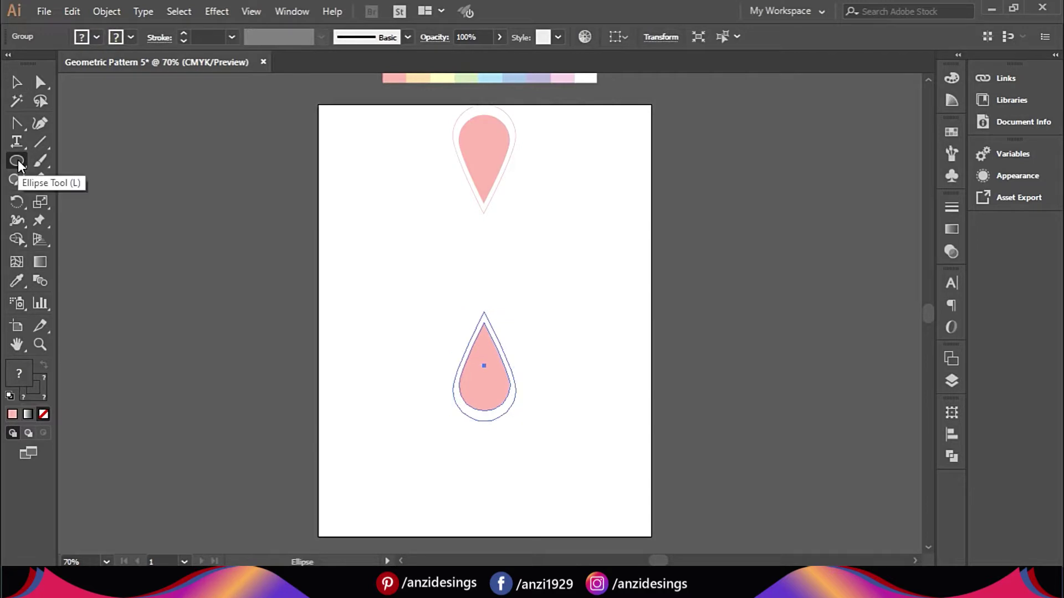
pyautogui.moveTo(453, 245)
pyautogui.mouseDown()
pyautogui.moveTo(487, 273)
pyautogui.moveTo(515, 278)
pyautogui.moveTo(516, 292)
pyautogui.moveTo(504, 240)
pyautogui.moveTo(501, 258)
pyautogui.mouseUp()
pyautogui.click(17, 83)
pyautogui.moveTo(513, 299); pyautogui.dragTo(490, 266)
pyautogui.hotkey('shift', 'x')
pyautogui.click(563, 257)
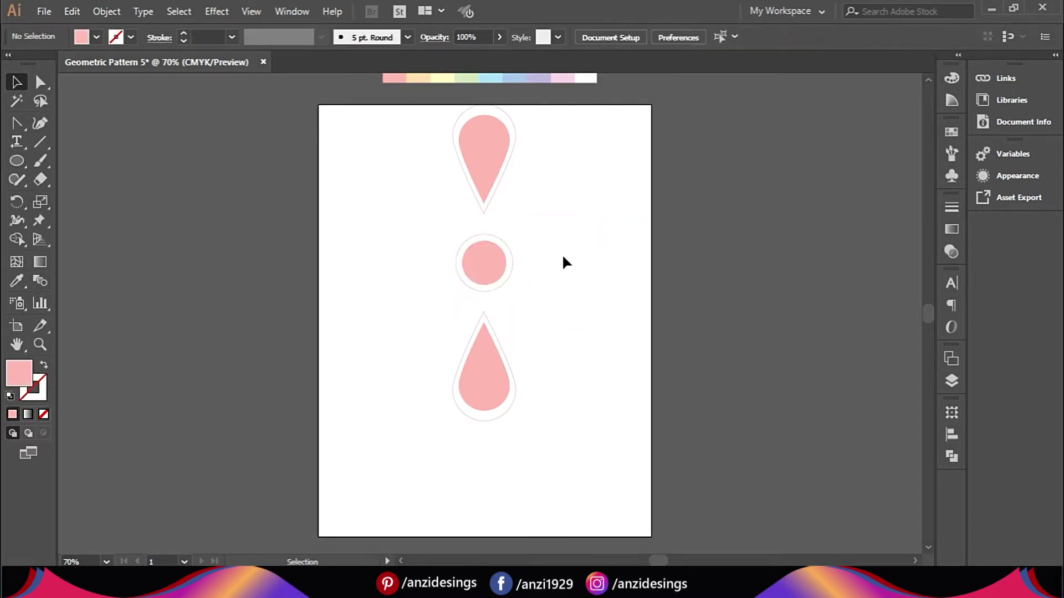
# Step: Rotate a copy of both teardrops by 45° and repeat the transformation until eight petals surround the circle
pyautogui.click(461, 142)
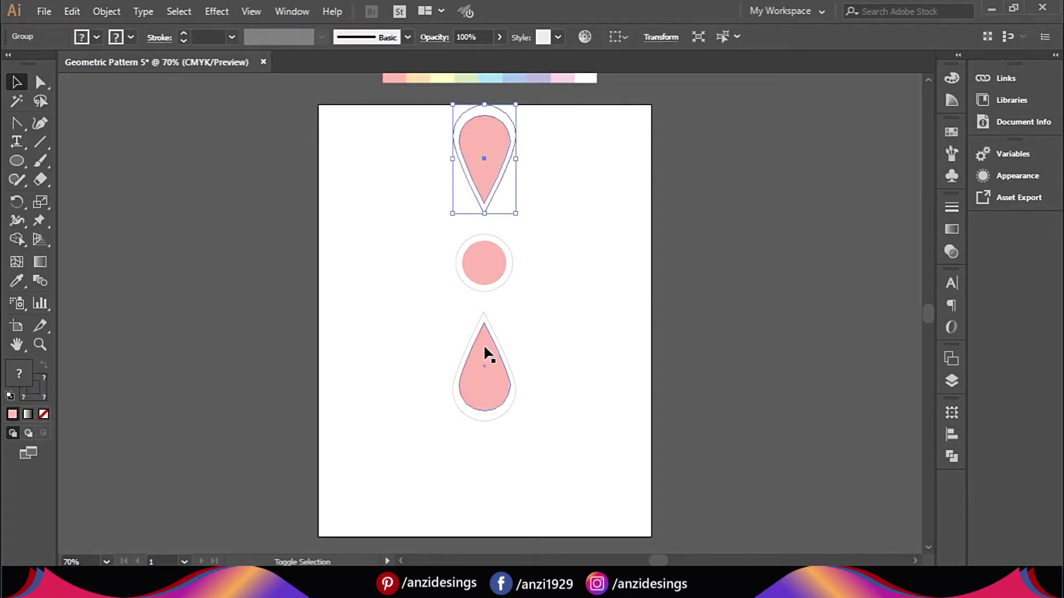
pyautogui.keyDown('shift'); pyautogui.click(483, 345); pyautogui.keyUp('shift')
pyautogui.rightClick(485, 347)
pyautogui.moveTo(535, 274)
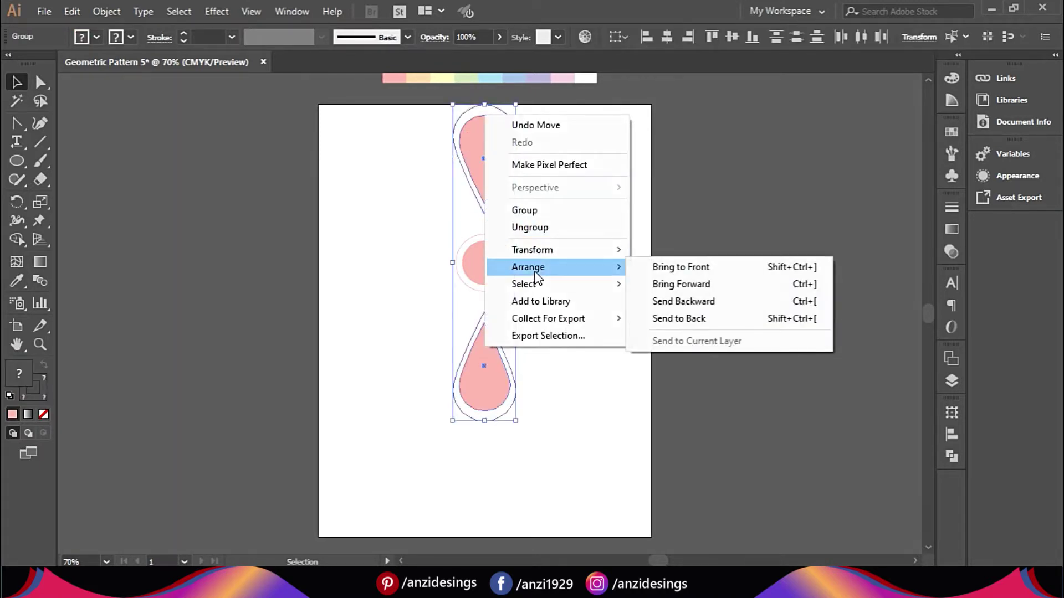
pyautogui.moveTo(553, 251)
pyautogui.click(671, 283)
pyautogui.write('45')
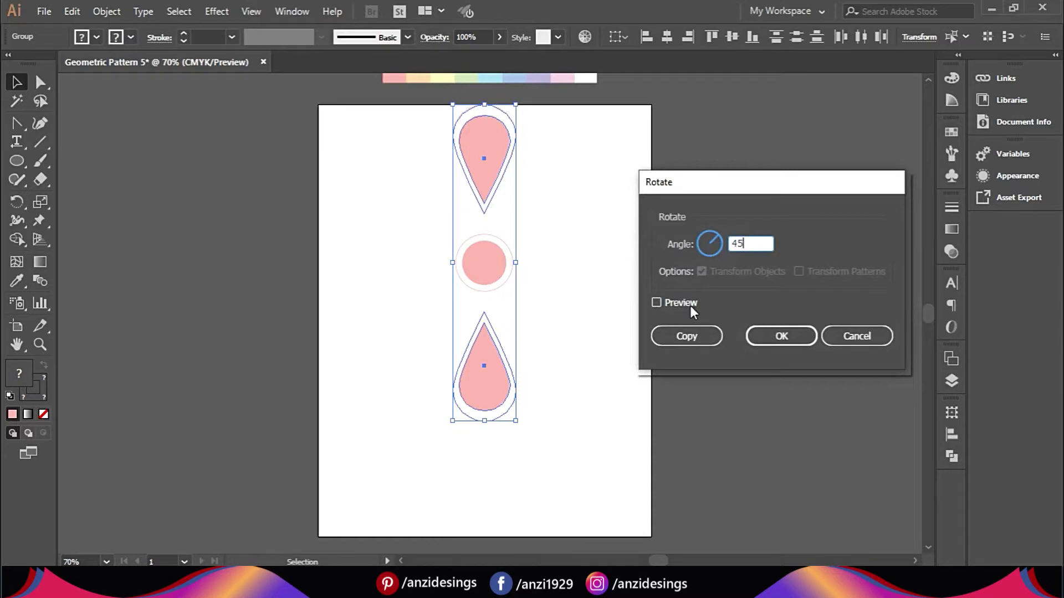
pyautogui.click(687, 337)
pyautogui.hotkey('ctrl', 'd')
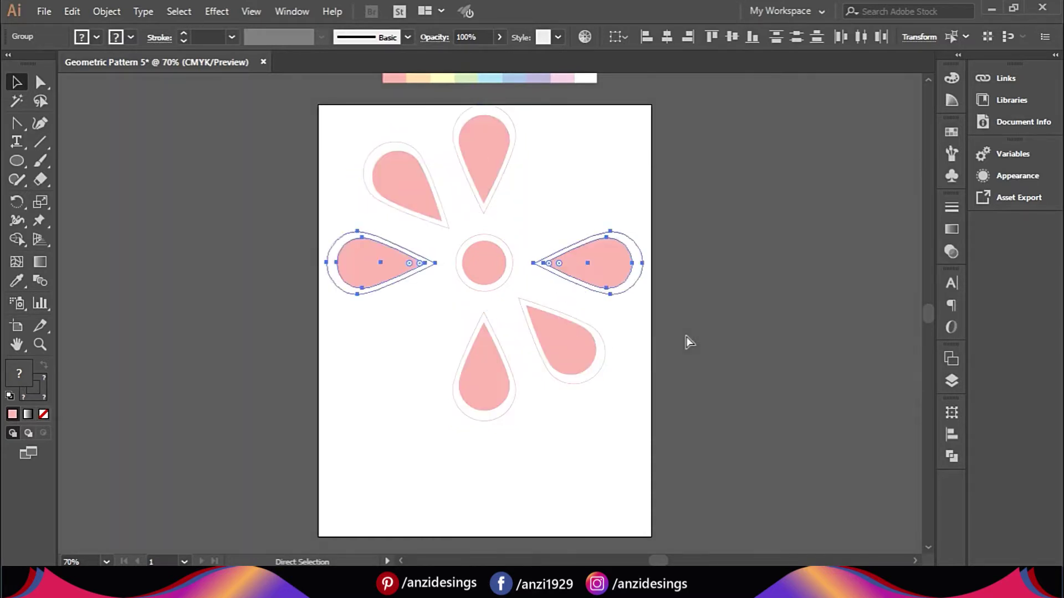
pyautogui.hotkey('ctrl', 'd')
pyautogui.click(714, 253)
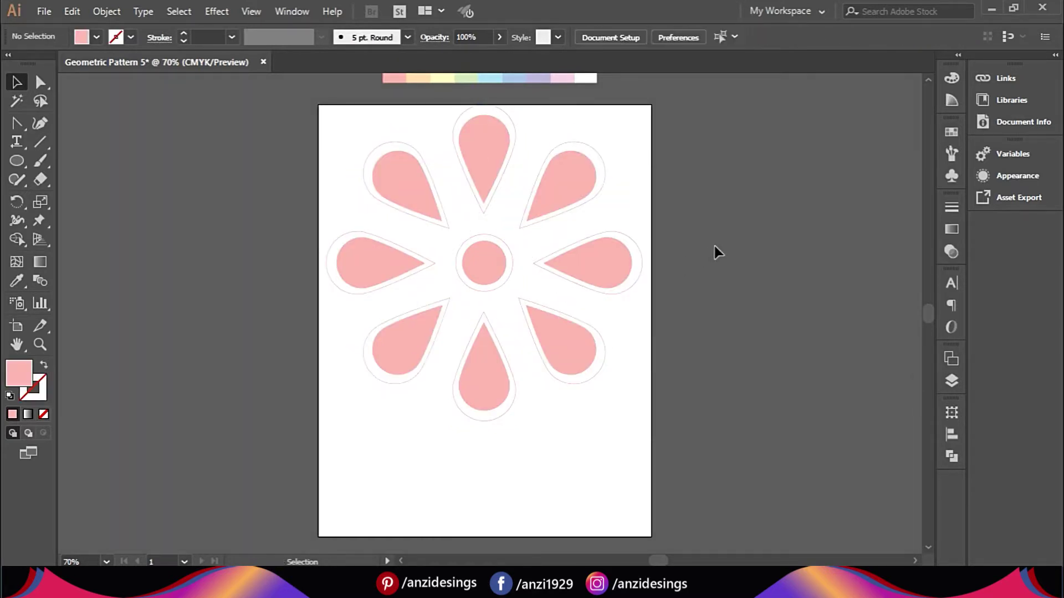
# Step: Move the whole flower down to the centre of the artboard
pyautogui.moveTo(672, 118); pyautogui.dragTo(368, 277)
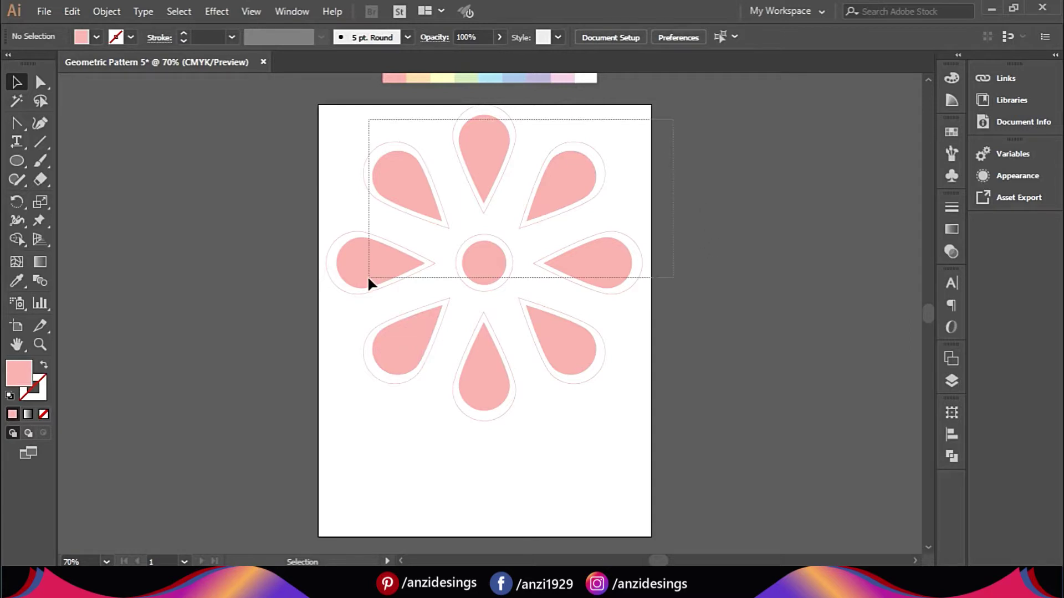
pyautogui.moveTo(497, 263); pyautogui.dragTo(496, 308)
pyautogui.click(543, 285)
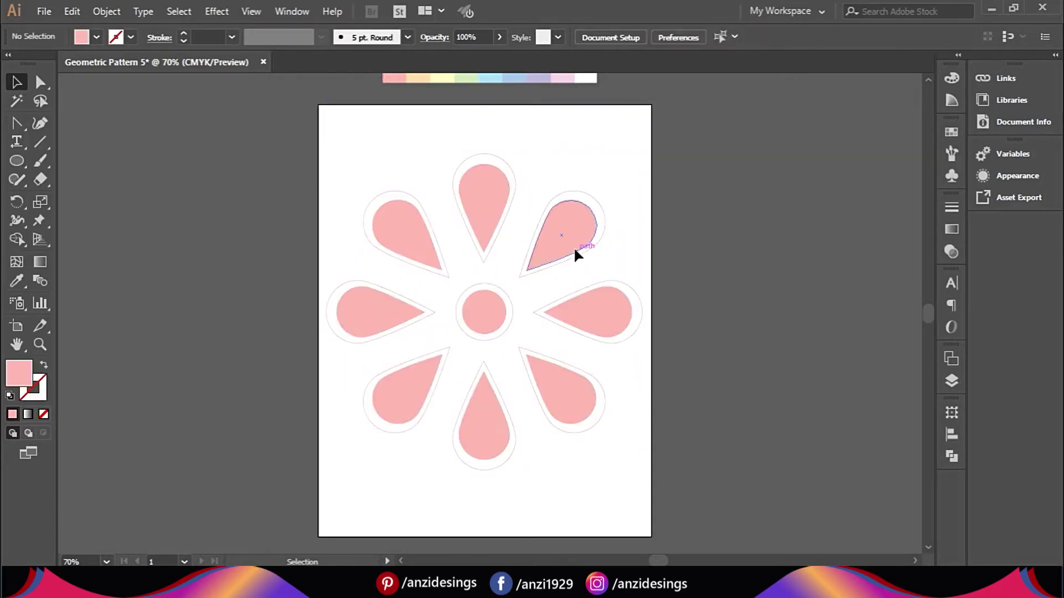
# Step: Recolour the upper-left petal's inner teardrop with the pale orange sampled from the colour palette strip
pyautogui.click(573, 247)
pyautogui.click(408, 237)
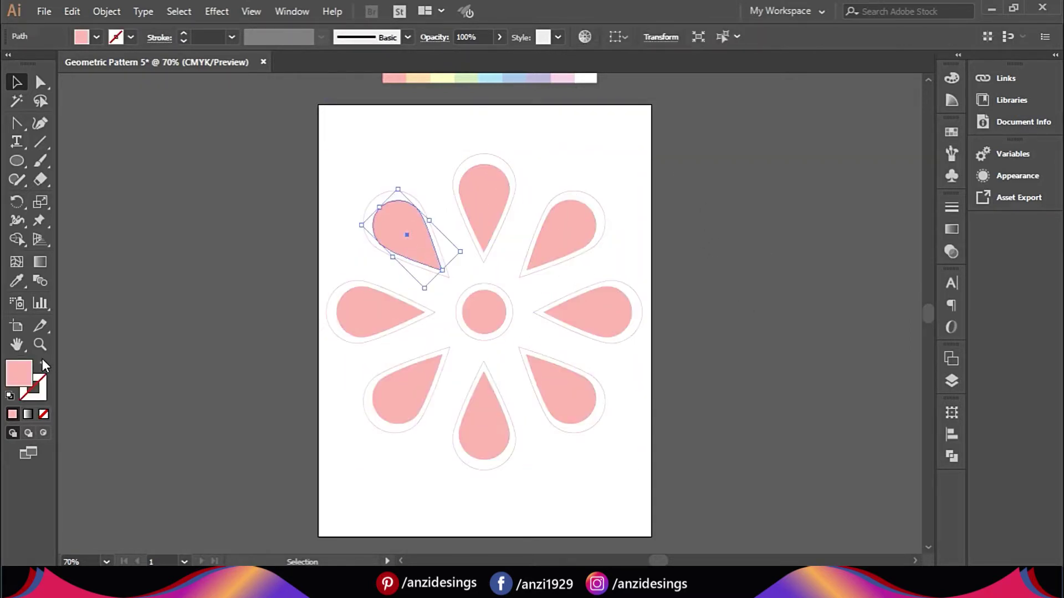
pyautogui.click(17, 281)
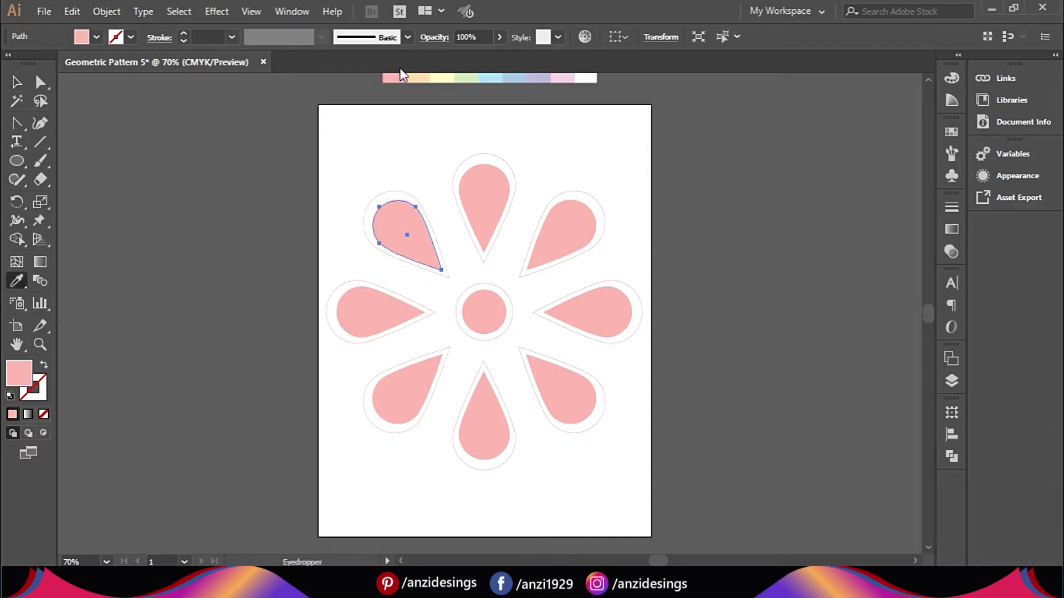
pyautogui.click(426, 78)
pyautogui.press('v')
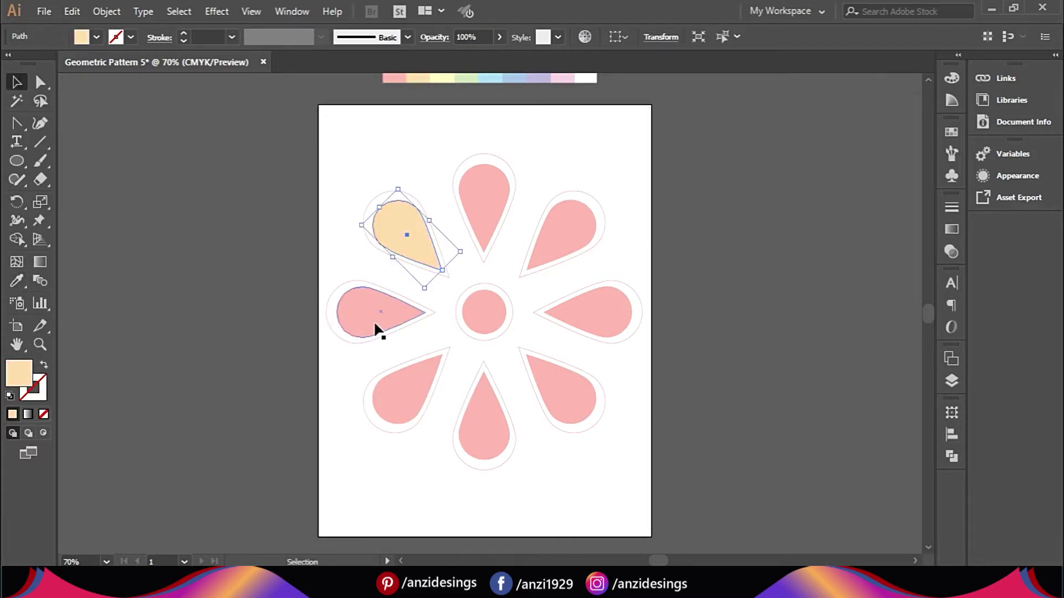
# Step: Recolour the left petal's inner teardrop pale yellow and the lower-left one pale green with the Eyedropper
pyautogui.click(375, 311)
pyautogui.press('i')
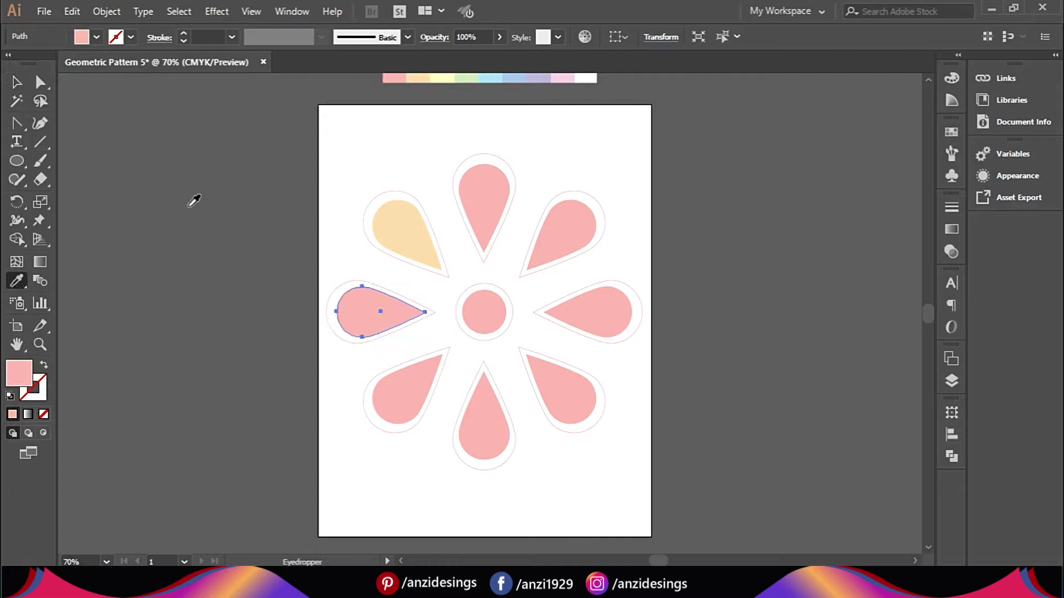
pyautogui.click(445, 78)
pyautogui.press('v')
pyautogui.click(397, 391)
pyautogui.press('i')
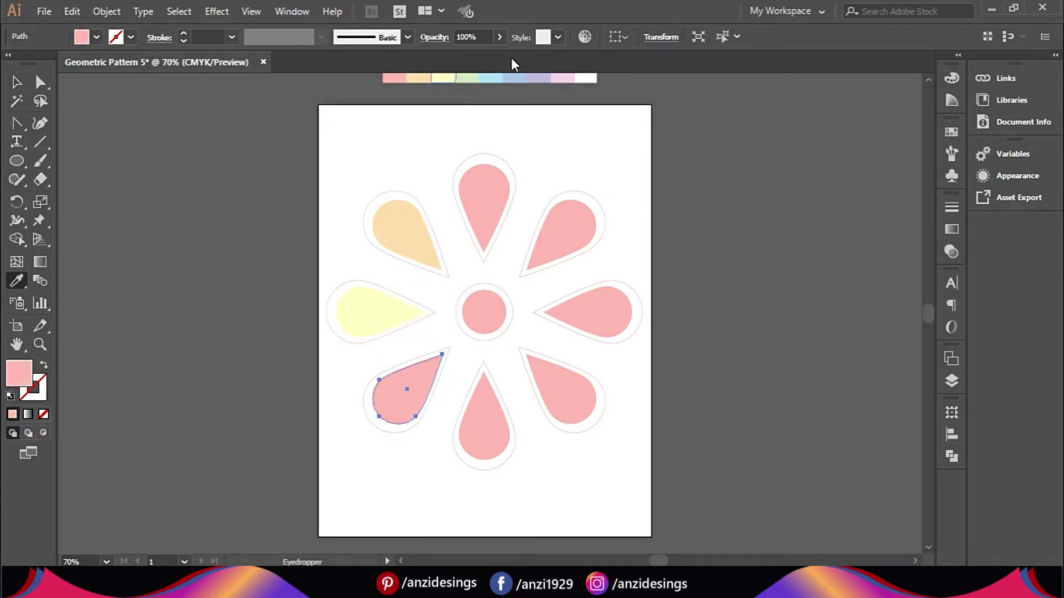
pyautogui.click(468, 78)
pyautogui.press('v')
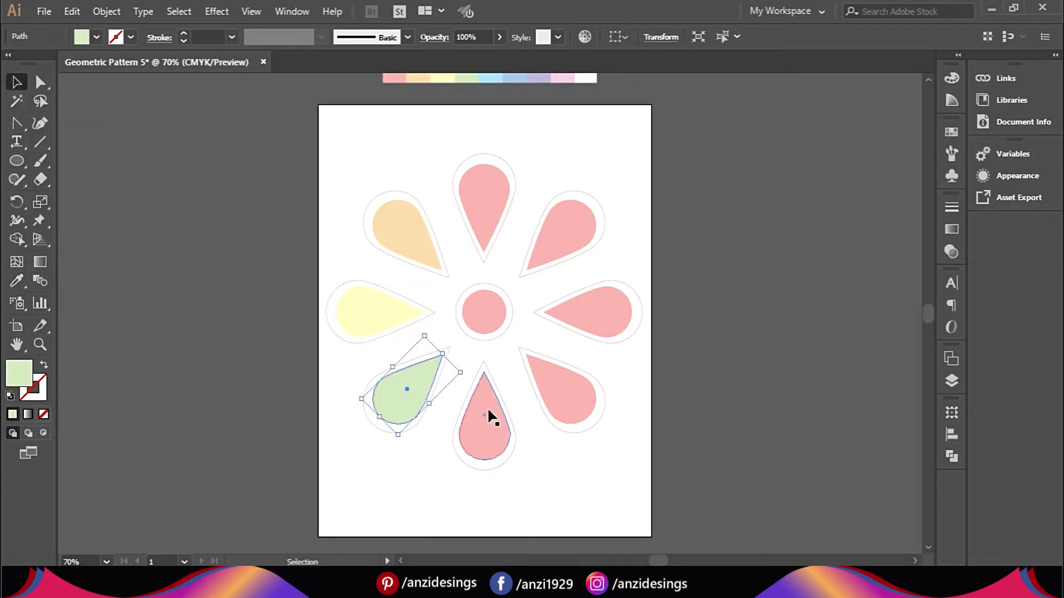
# Step: Recolour the bottom petal's inner teardrop light cyan blue and the lower-right one lavender from the palette strip
pyautogui.click(488, 413)
pyautogui.click(15, 284)
pyautogui.click(493, 78)
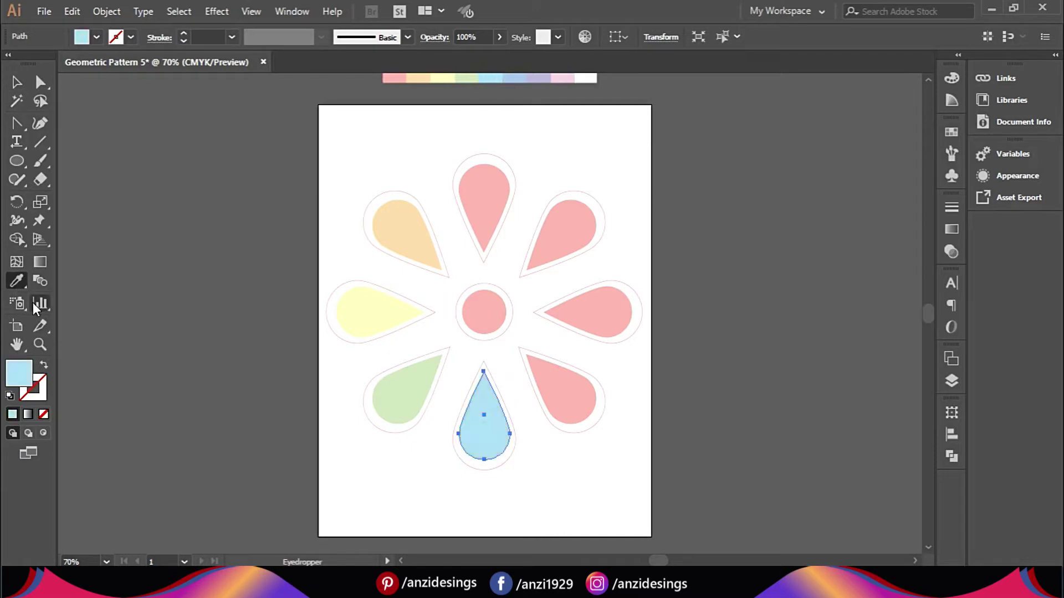
pyautogui.click(16, 82)
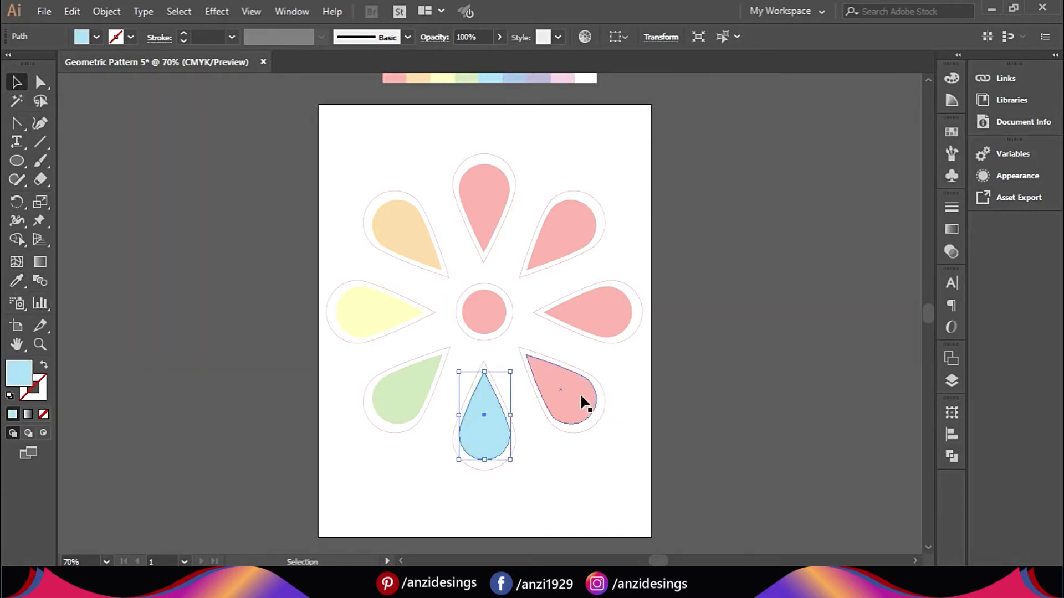
pyautogui.click(580, 402)
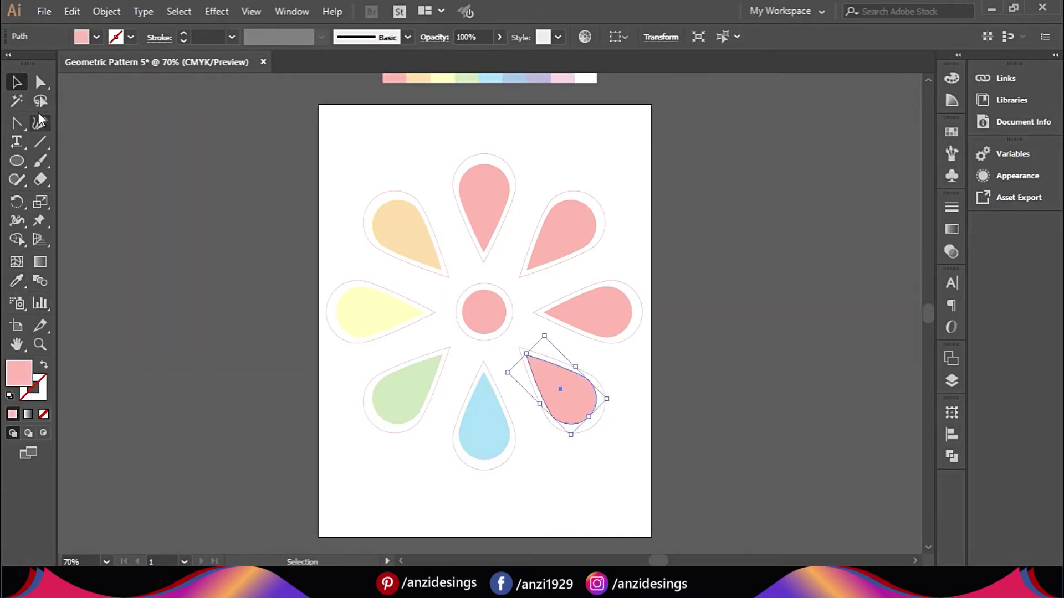
pyautogui.click(17, 280)
pyautogui.click(541, 77)
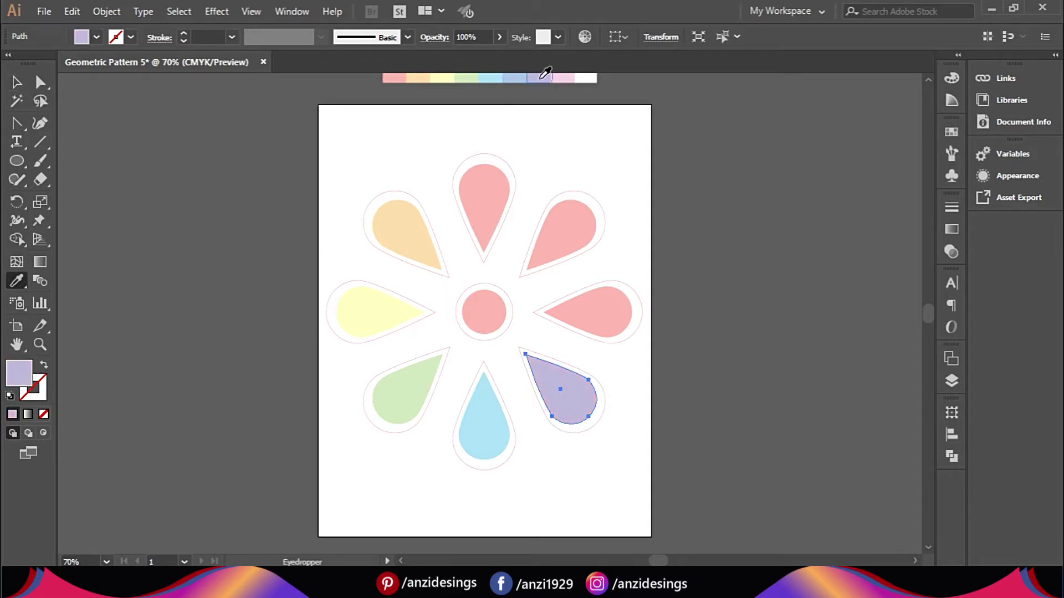
pyautogui.click(17, 82)
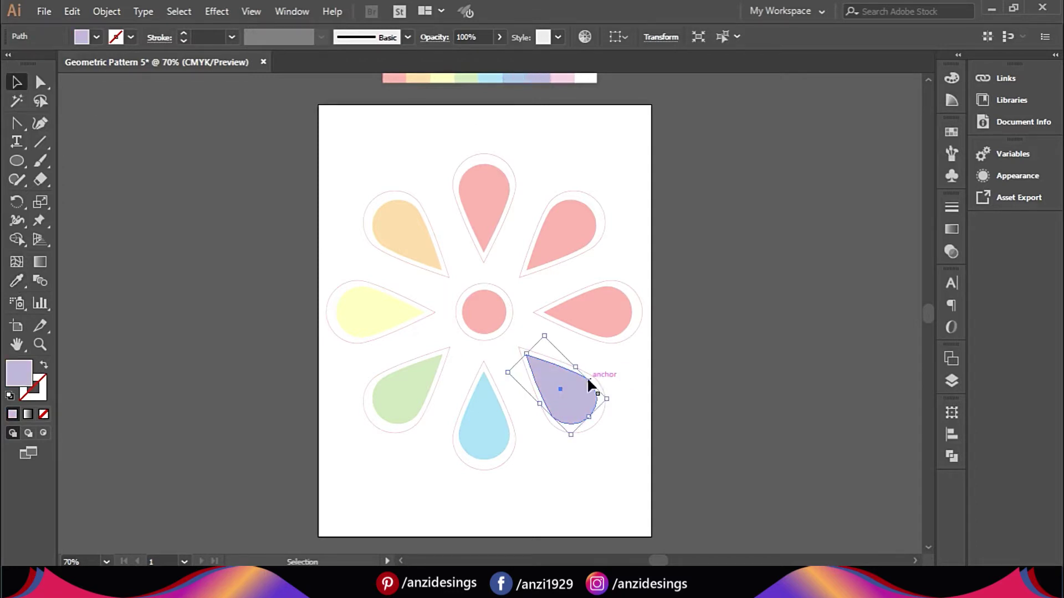
# Step: Recolour the right petal's inner teardrop periwinkle blue and the upper-right one light pink from the palette strip
pyautogui.click(609, 321)
pyautogui.click(21, 284)
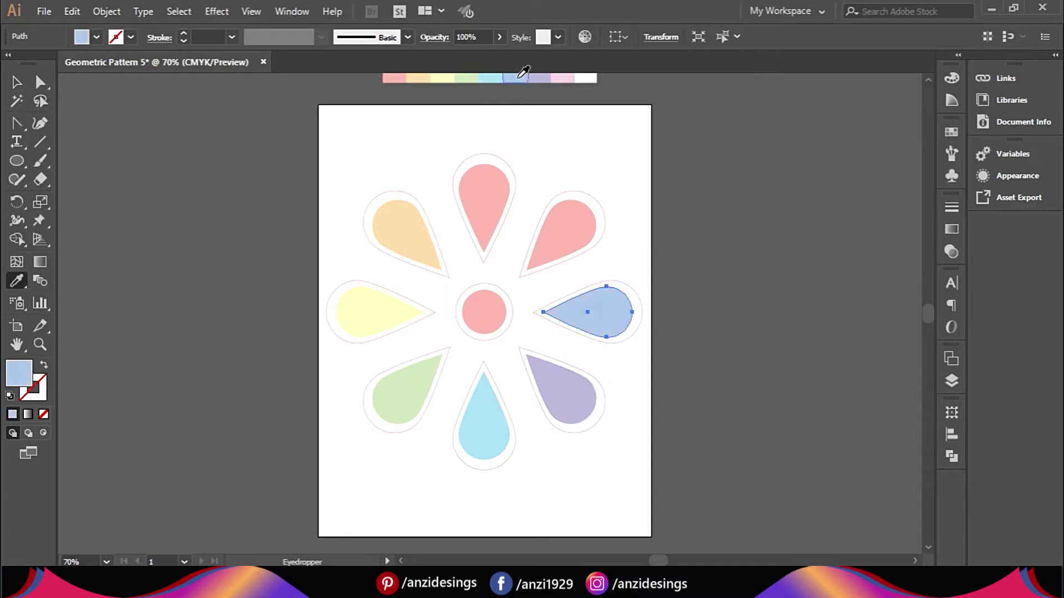
pyautogui.click(17, 82)
pyautogui.click(557, 238)
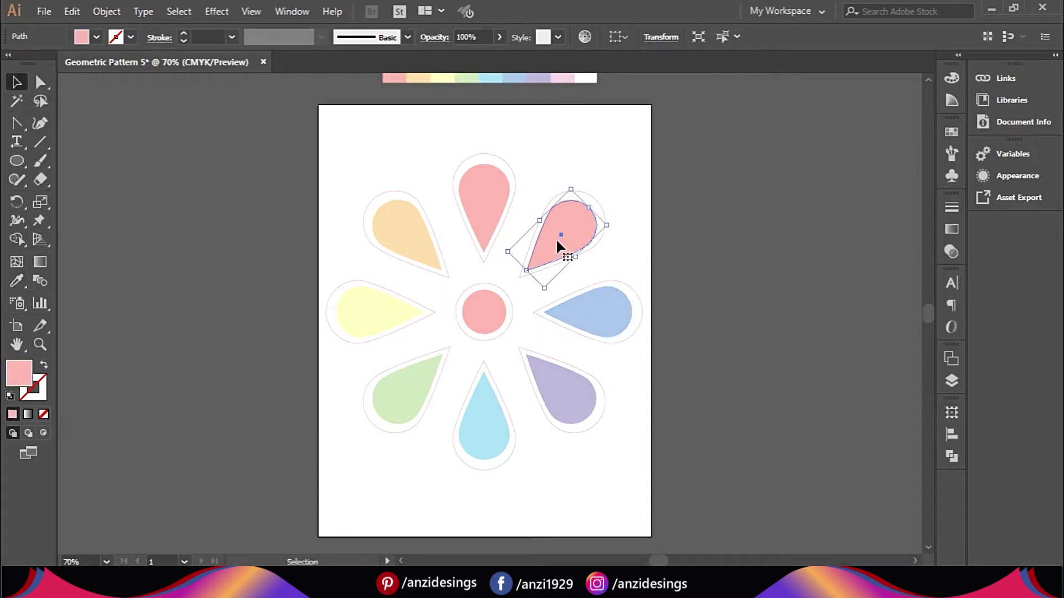
pyautogui.click(18, 282)
pyautogui.click(565, 78)
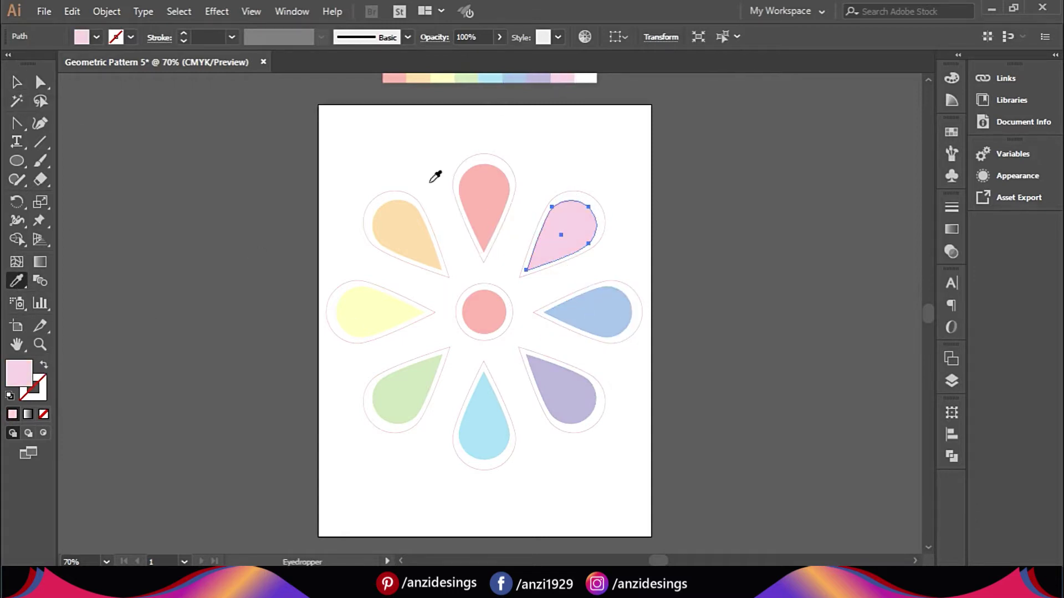
pyautogui.click(17, 83)
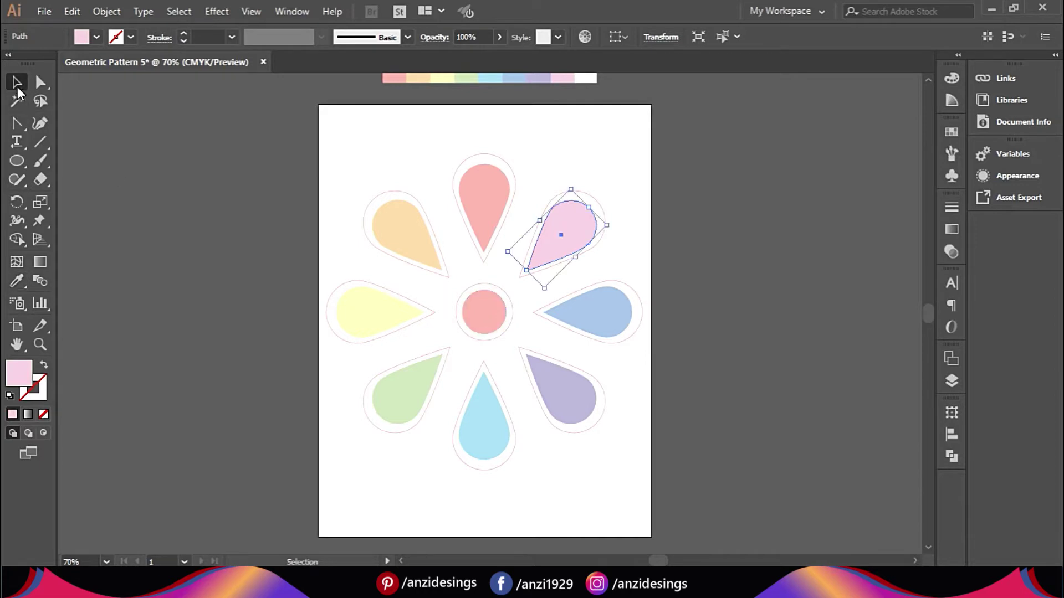
# Step: Recolour the inner centre circle with the white sampled from the palette strip
pyautogui.click(483, 331)
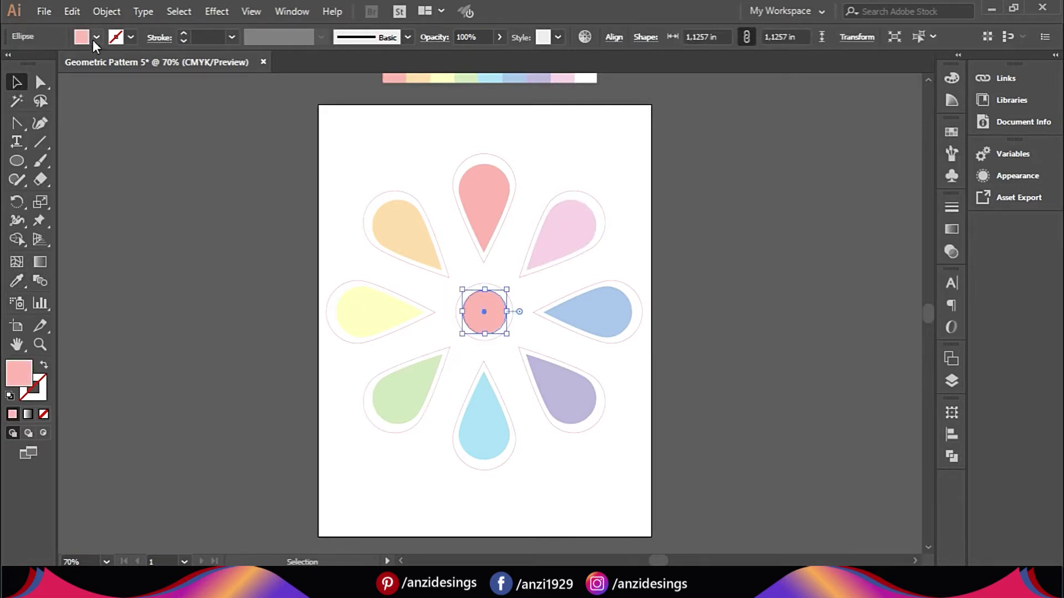
pyautogui.click(18, 281)
pyautogui.click(591, 76)
pyautogui.press('v')
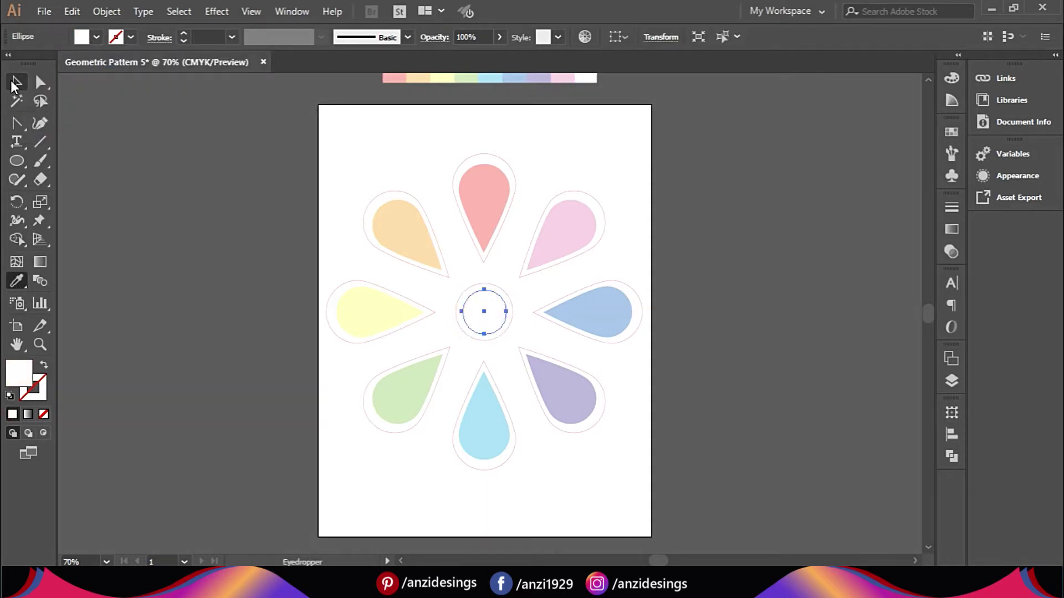
# Step: Fill the outer centre circle with black so it forms a ring around the white circle
pyautogui.click(497, 340)
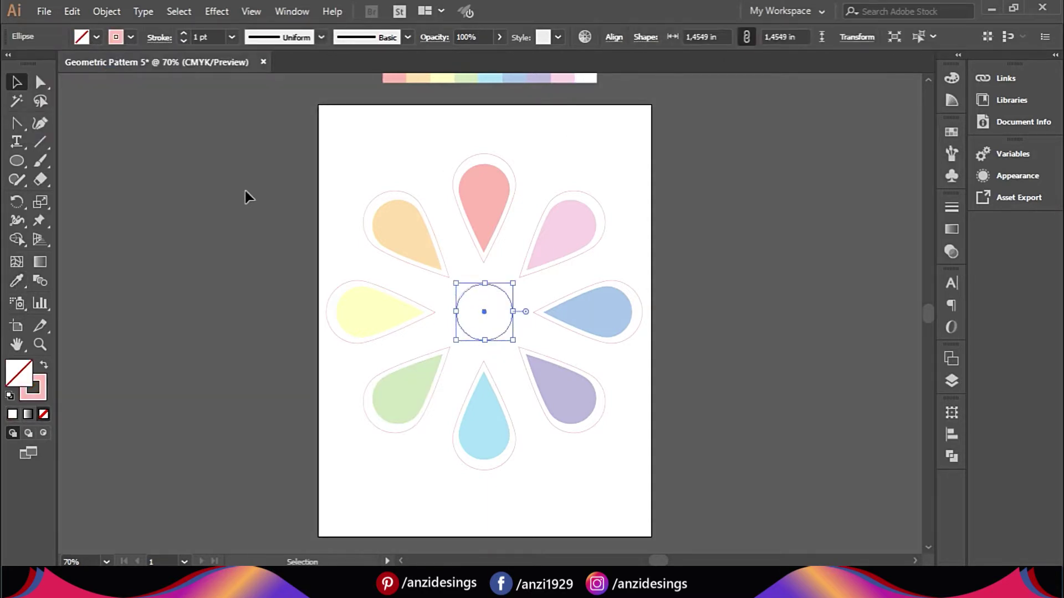
pyautogui.click(97, 42)
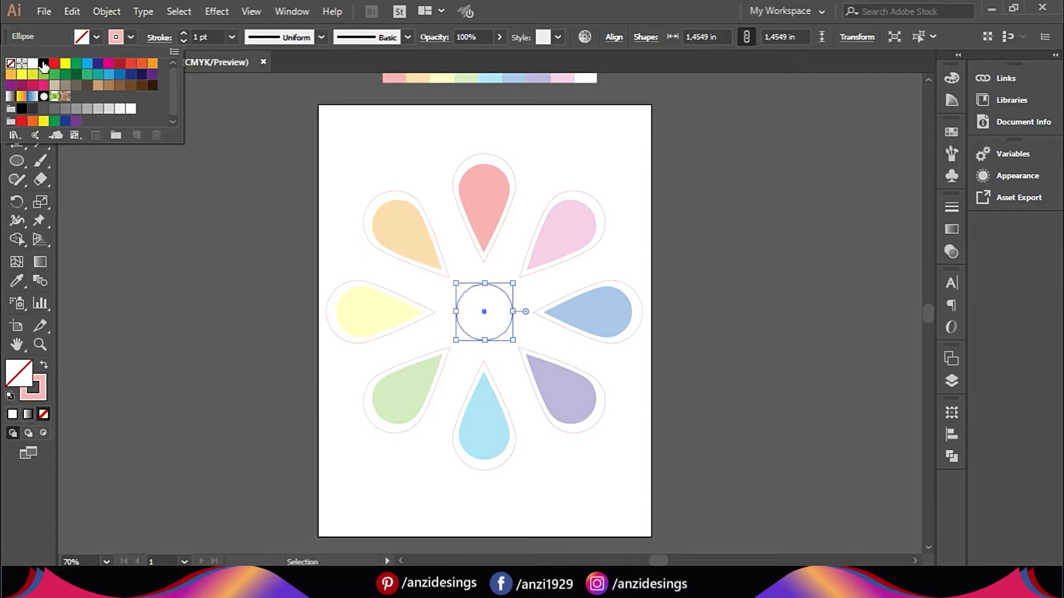
pyautogui.click(44, 64)
pyautogui.click(96, 38)
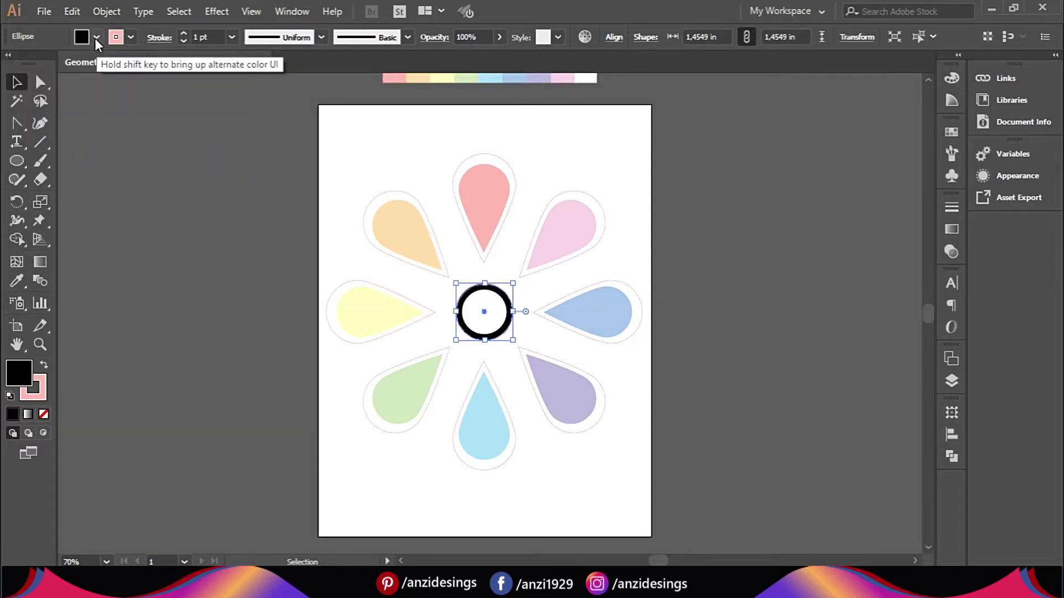
# Step: Remove the fill from the outer centre circle and give it a red outline
pyautogui.click(94, 39)
pyautogui.click(10, 63)
pyautogui.click(130, 37)
pyautogui.click(131, 37)
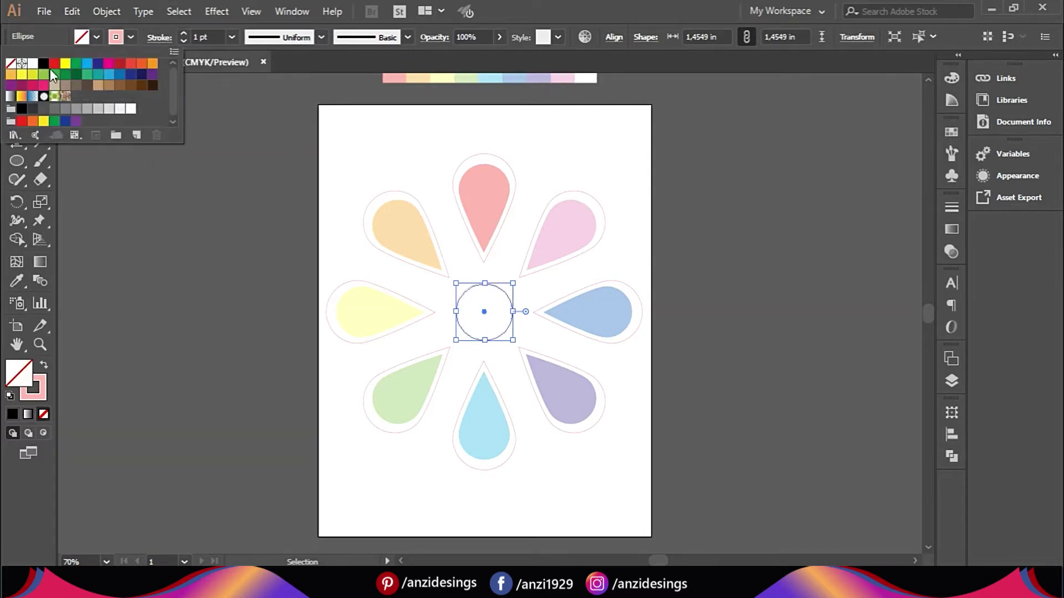
pyautogui.click(22, 121)
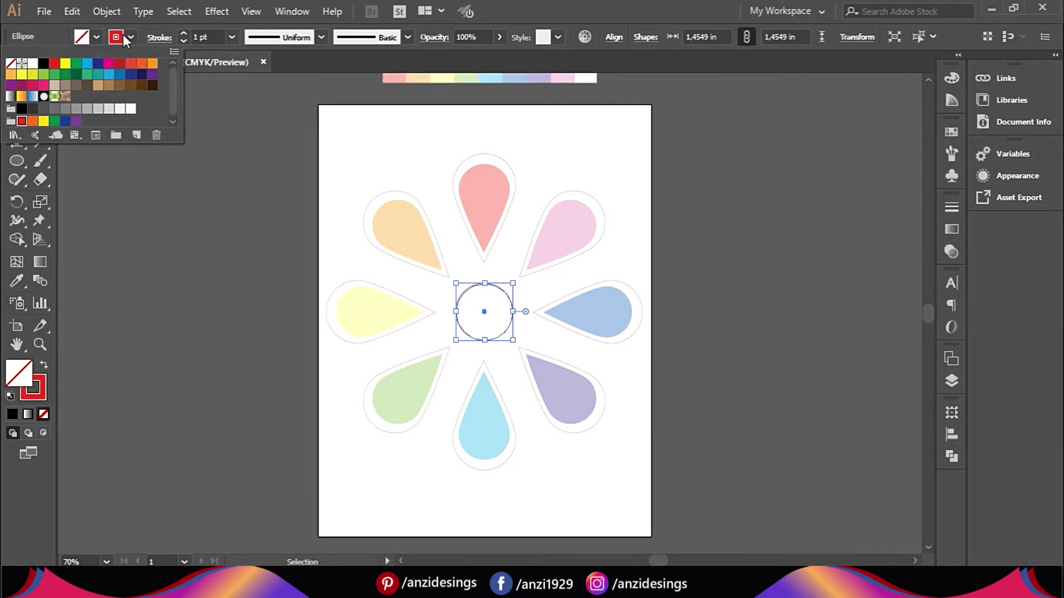
pyautogui.click(131, 37)
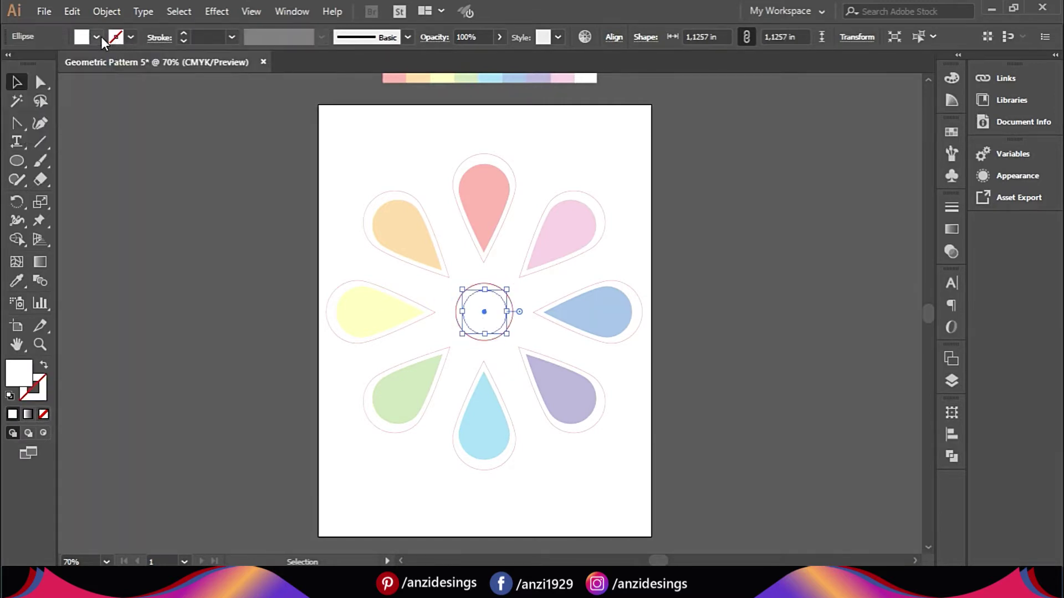
# Step: Fill the inner centre circle with orange and clear the selection
pyautogui.click(100, 37)
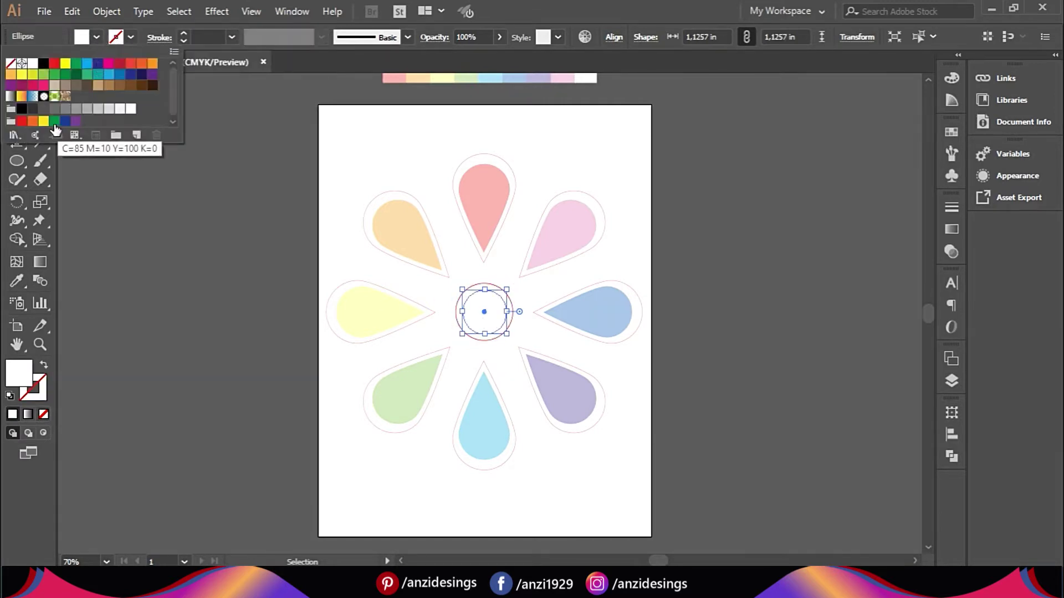
pyautogui.click(33, 122)
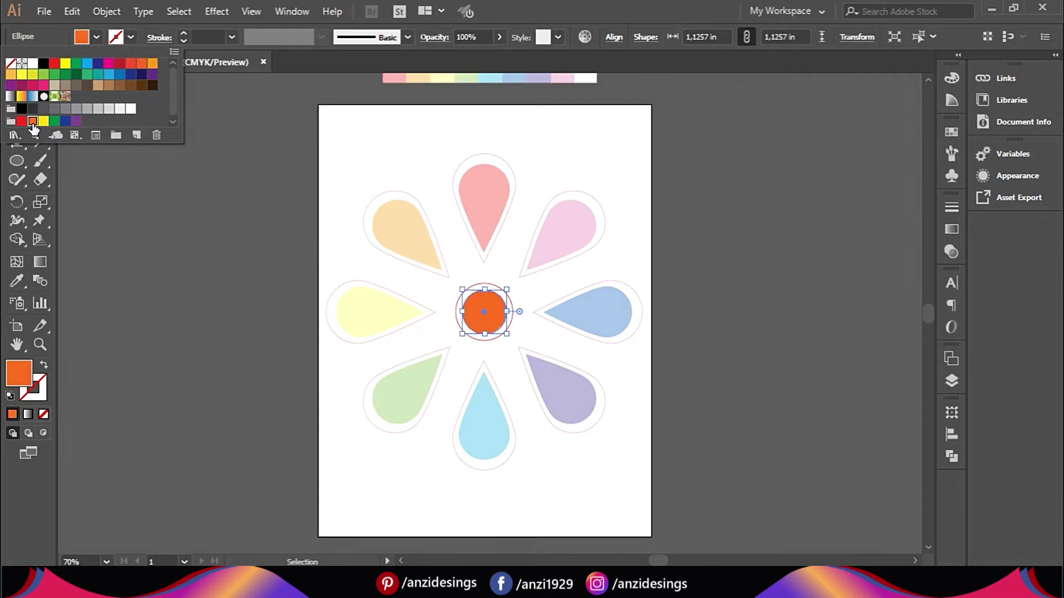
pyautogui.click(256, 278)
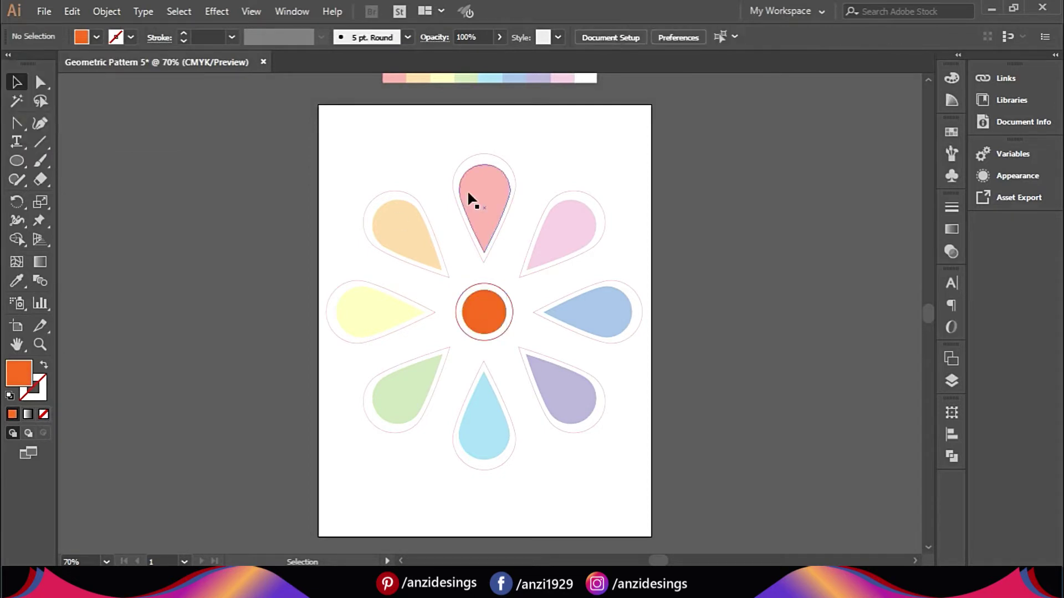
# Step: Fill the left petal's outer teardrop with the right petal's periwinkle blue and the upper-left one with the lower-right petal's lavender
pyautogui.click(369, 286)
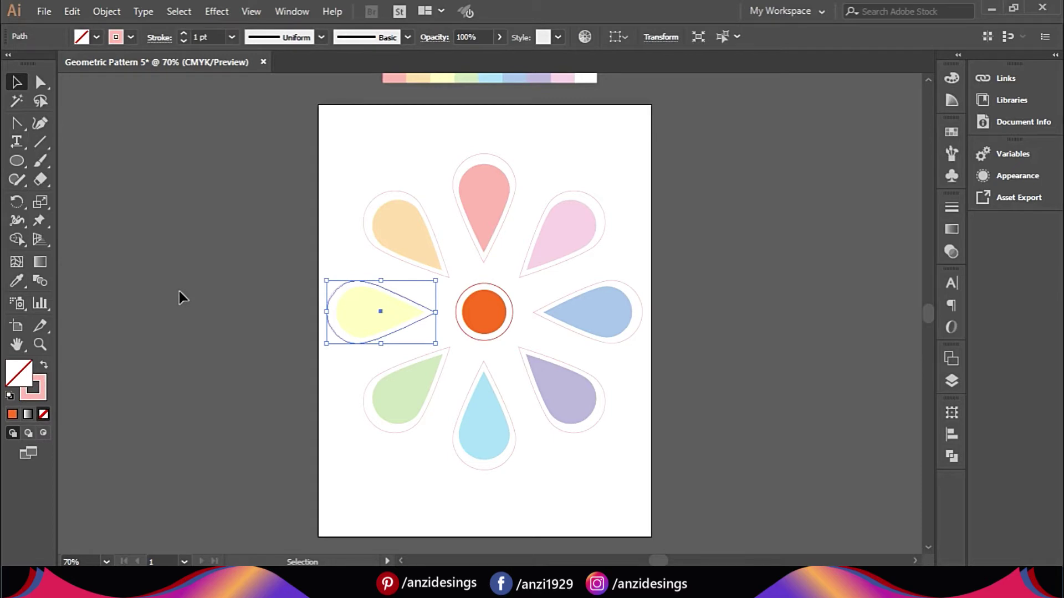
pyautogui.click(16, 282)
pyautogui.click(625, 302)
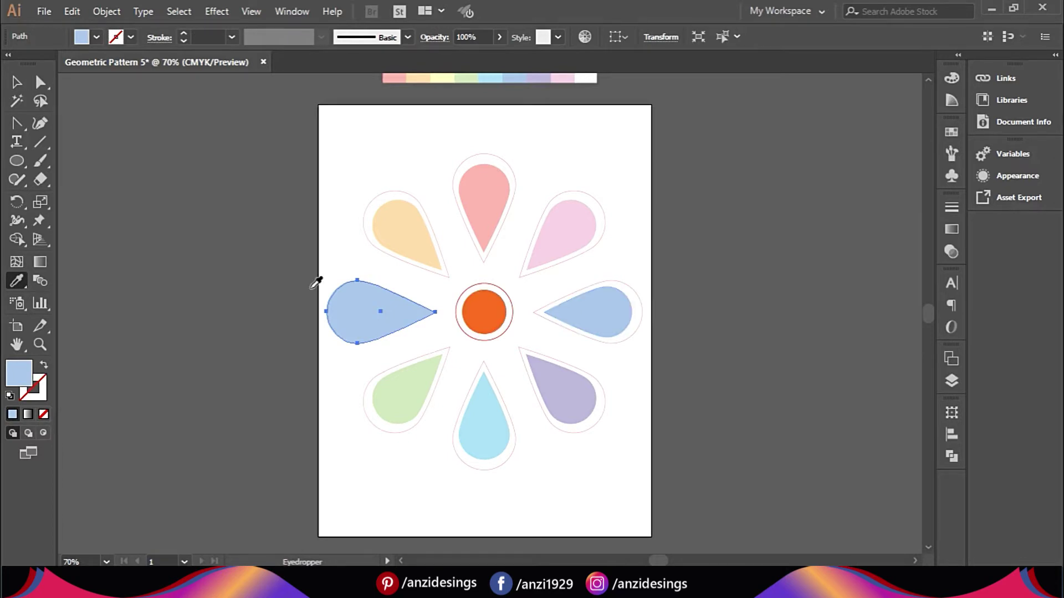
pyautogui.press('v')
pyautogui.click(398, 257)
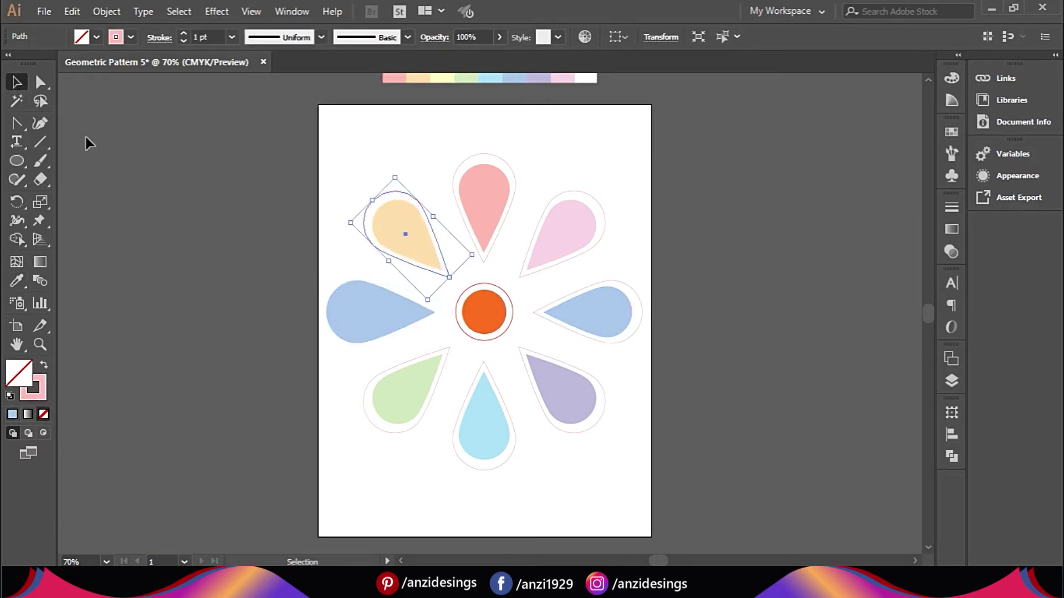
pyautogui.click(17, 281)
pyautogui.click(580, 381)
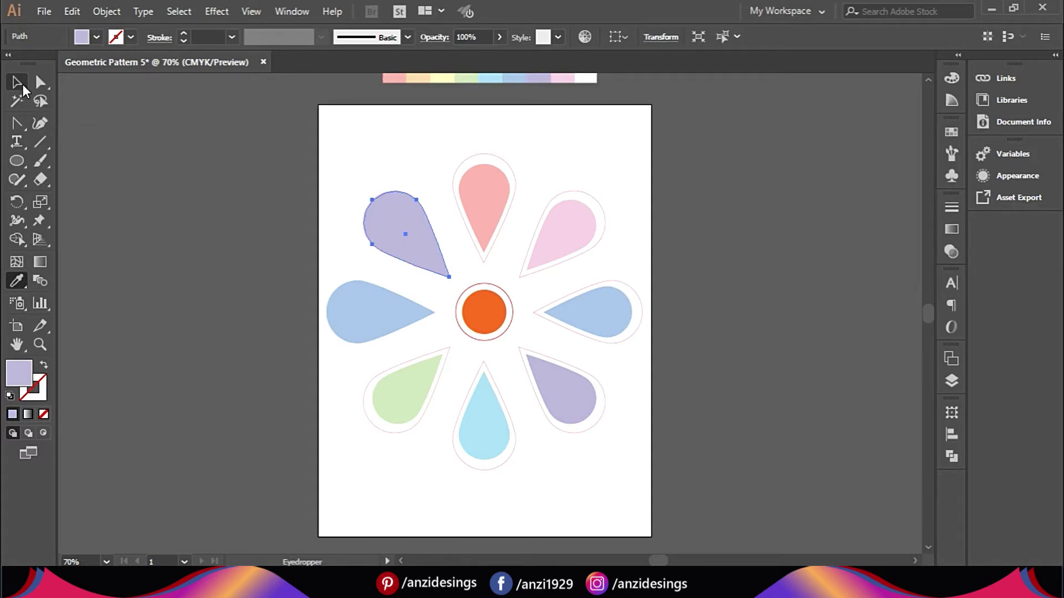
pyautogui.click(17, 83)
pyautogui.click(469, 190)
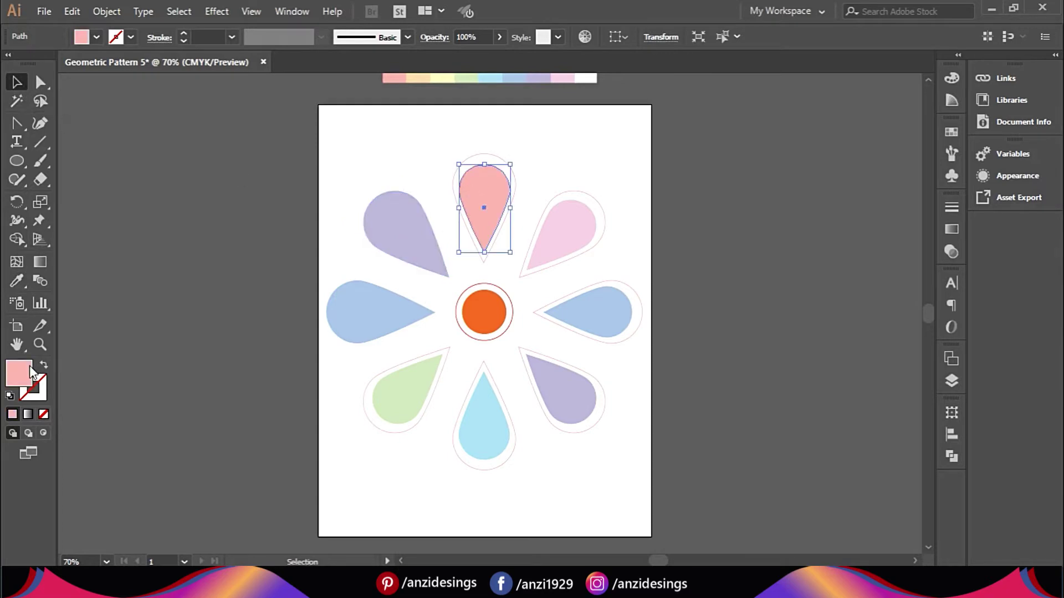
pyautogui.click(17, 282)
pyautogui.click(480, 397)
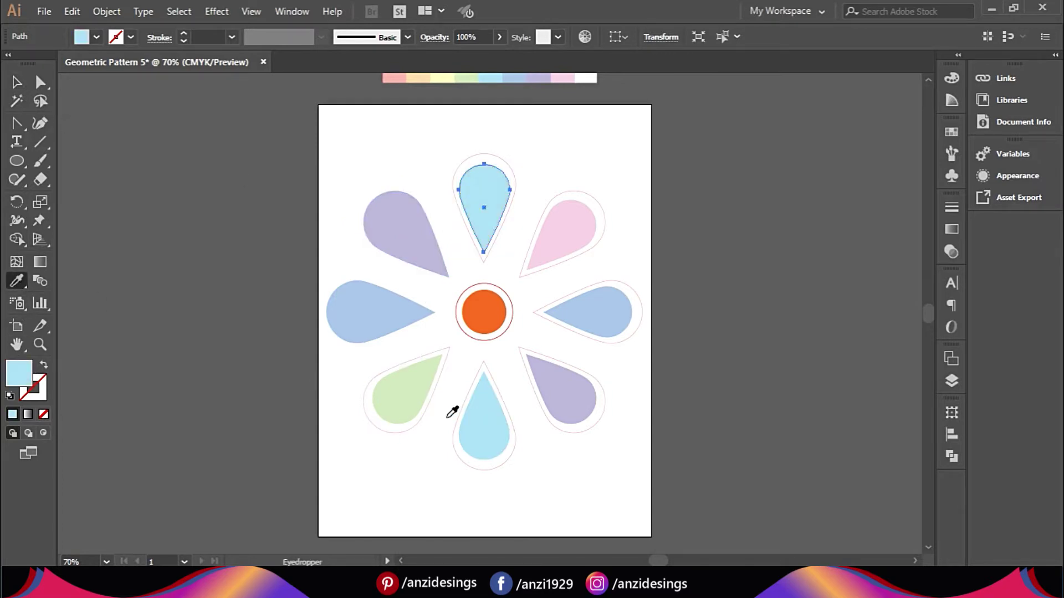
pyautogui.hotkey('ctrl', 'z')
# Step: Fill the top petal's outer teardrop with the light cyan sampled from the bottom petal
pyautogui.click(18, 83)
pyautogui.click(510, 172)
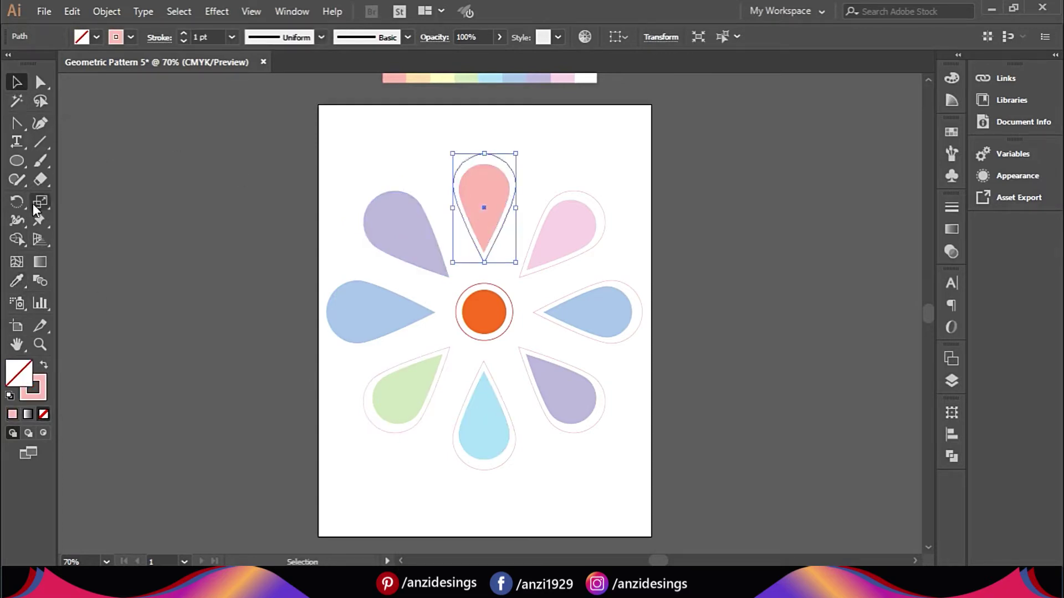
pyautogui.click(16, 281)
pyautogui.click(466, 429)
pyautogui.press('v')
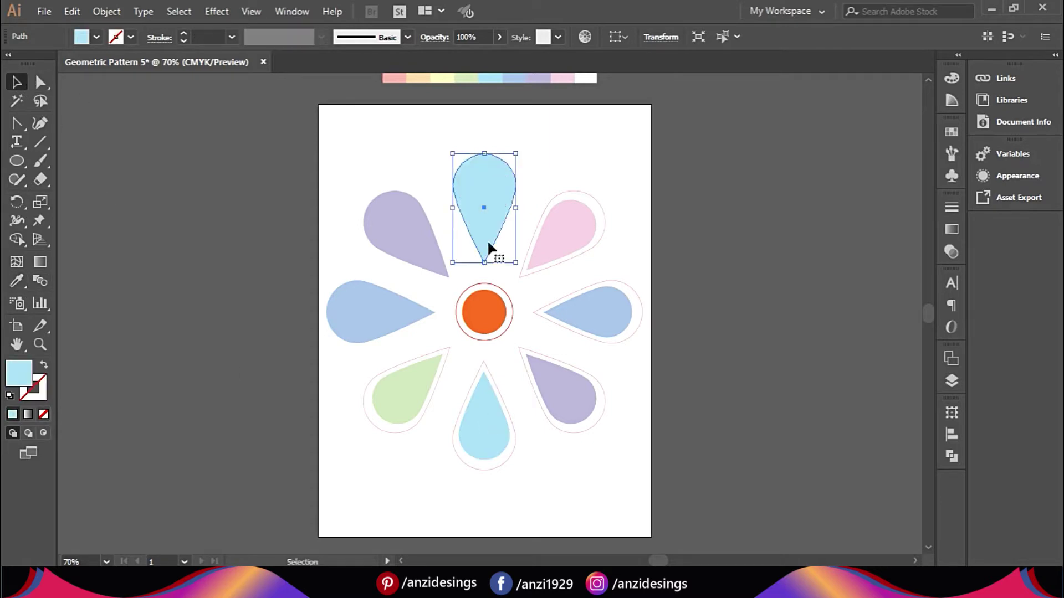
pyautogui.click(577, 224)
pyautogui.click(17, 282)
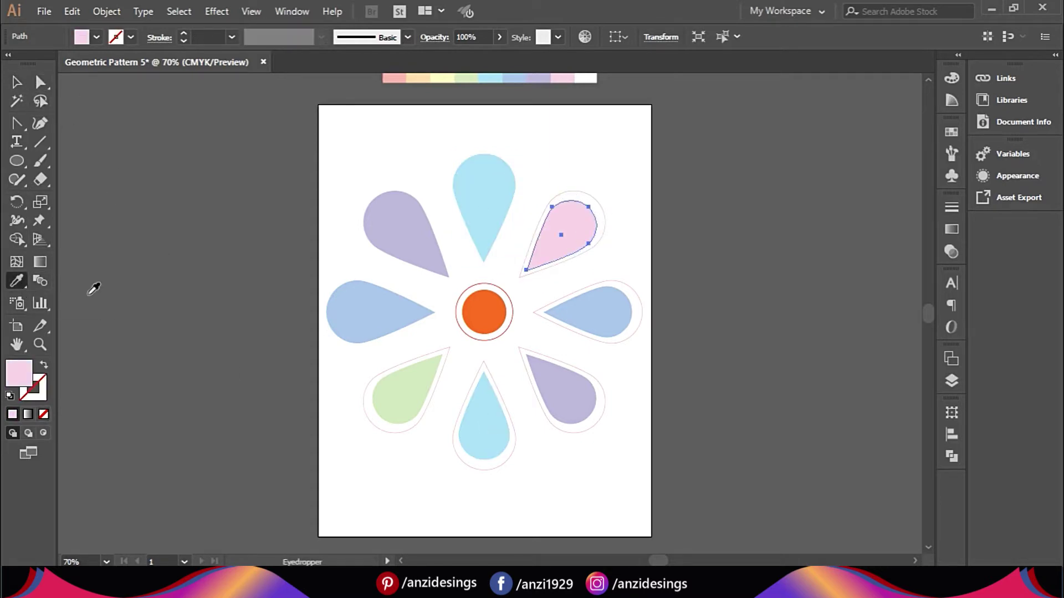
pyautogui.click(16, 82)
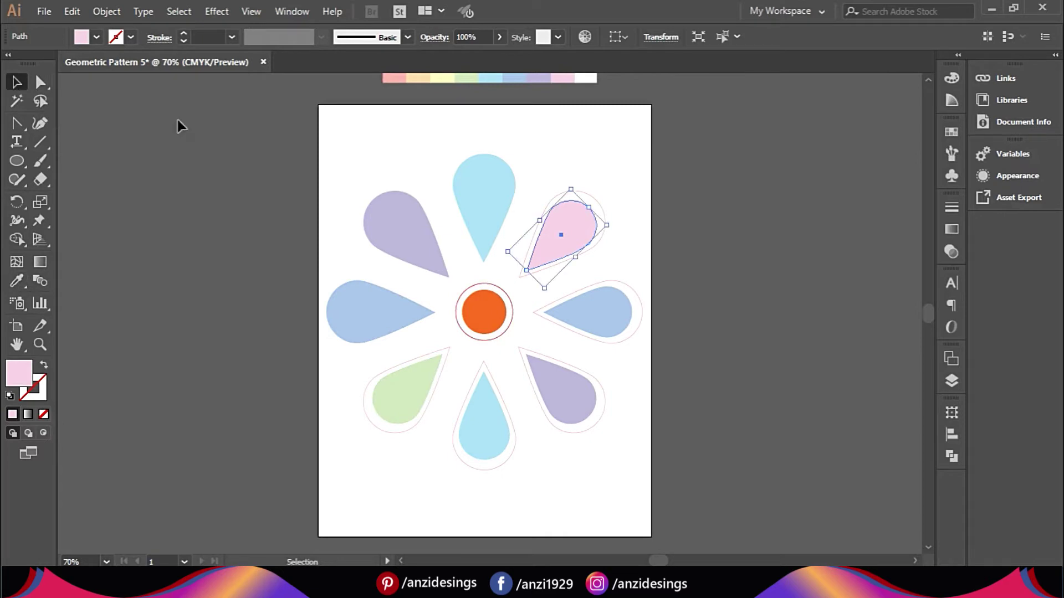
# Step: Fill the upper-right petal's outer teardrop with the light green sampled from the lower-left petal
pyautogui.click(601, 212)
pyautogui.click(16, 282)
pyautogui.click(427, 374)
pyautogui.click(17, 82)
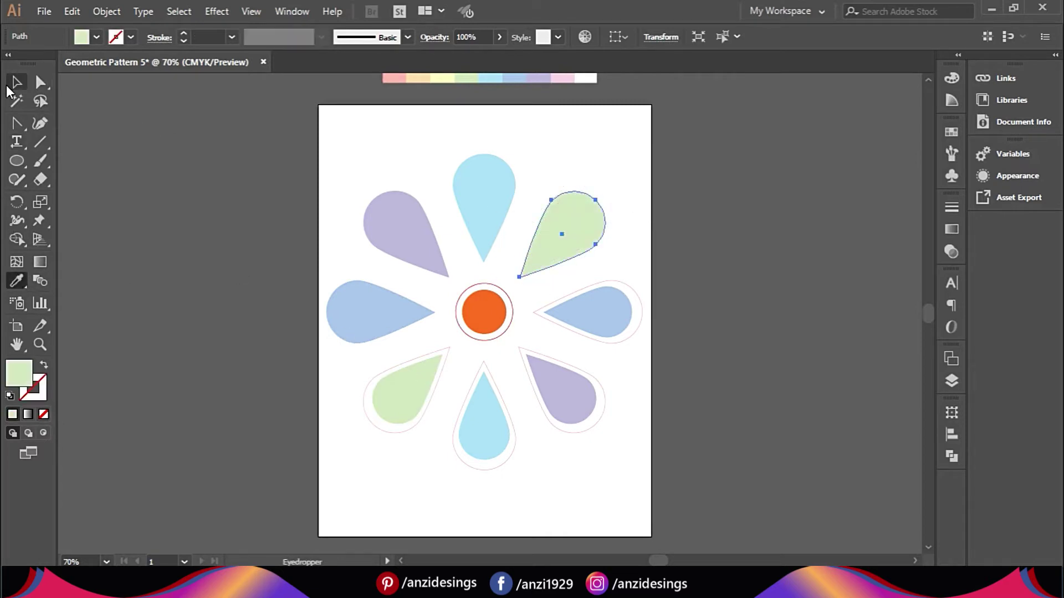
pyautogui.click(641, 315)
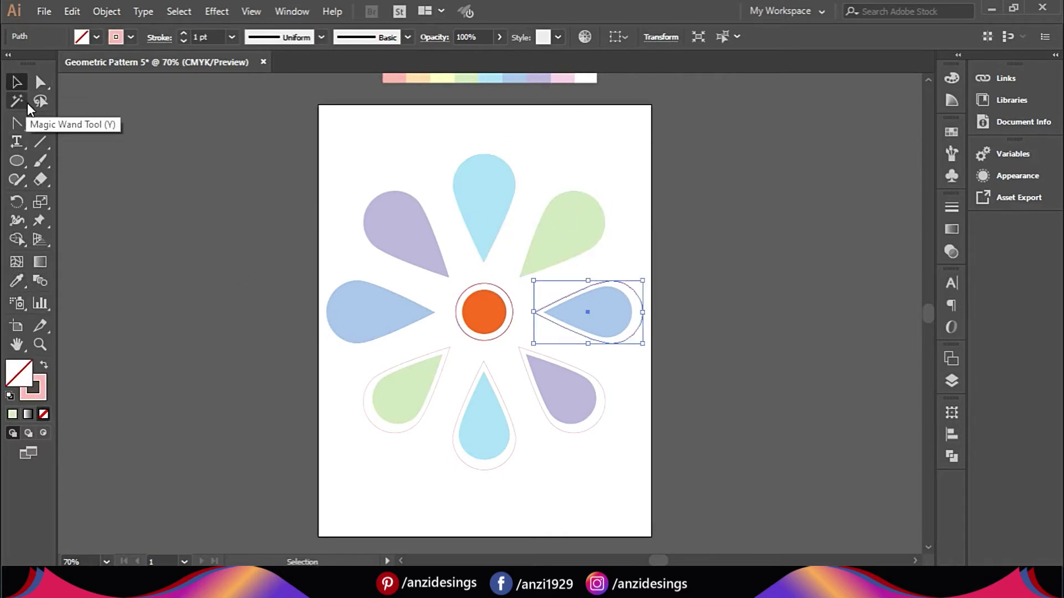
pyautogui.click(572, 194)
pyautogui.keyDown('shift'); pyautogui.click(506, 171); pyautogui.keyUp('shift')
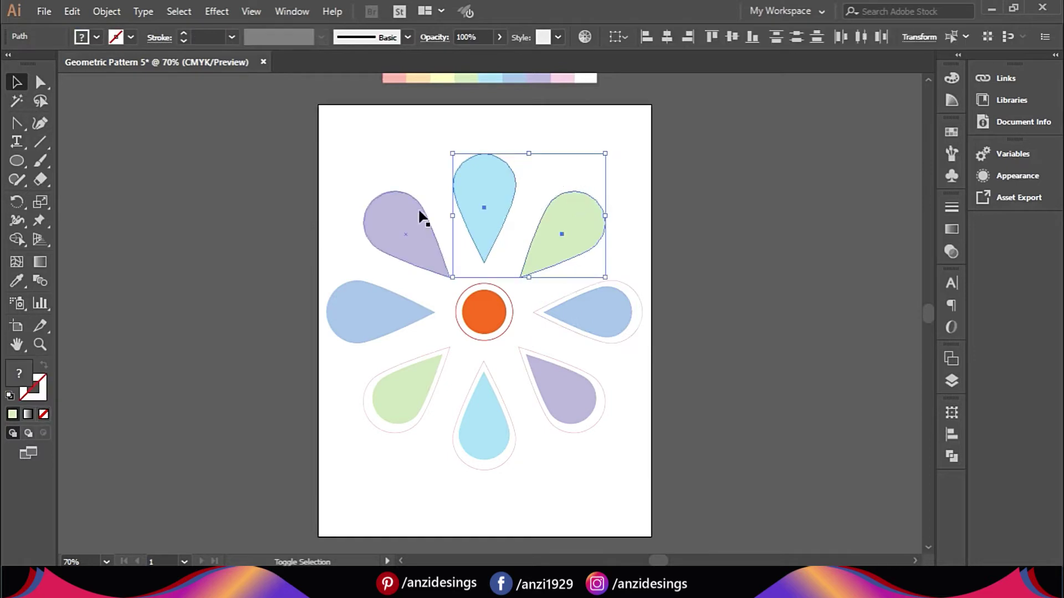
pyautogui.keyDown('shift'); pyautogui.click(422, 219); pyautogui.keyUp('shift')
pyautogui.keyDown('shift'); pyautogui.click(388, 293); pyautogui.keyUp('shift')
pyautogui.click(97, 37)
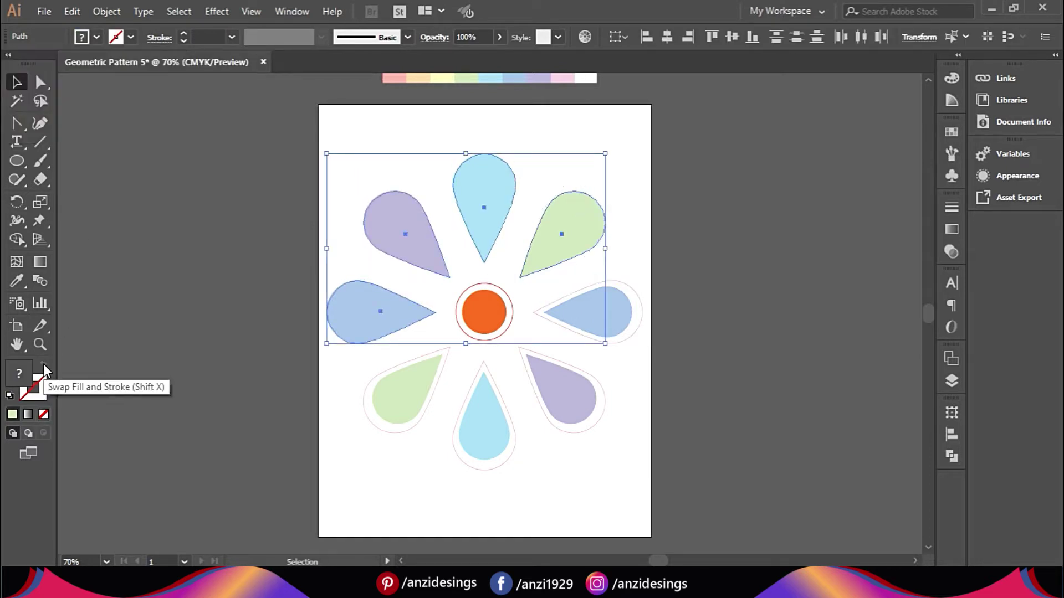
pyautogui.click(175, 367)
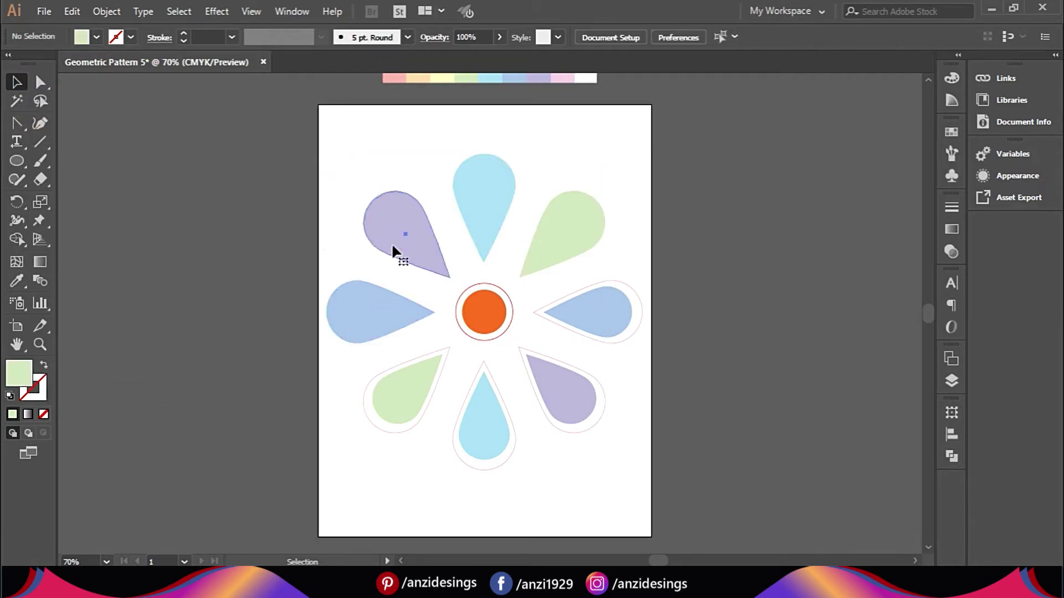
# Step: Swap fill and stroke one by one on the upper-left, left, top and upper-right outer teardrops, leaving only coloured outlines
pyautogui.click(393, 244)
pyautogui.hotkey('shift', 'x')
pyautogui.click(351, 316)
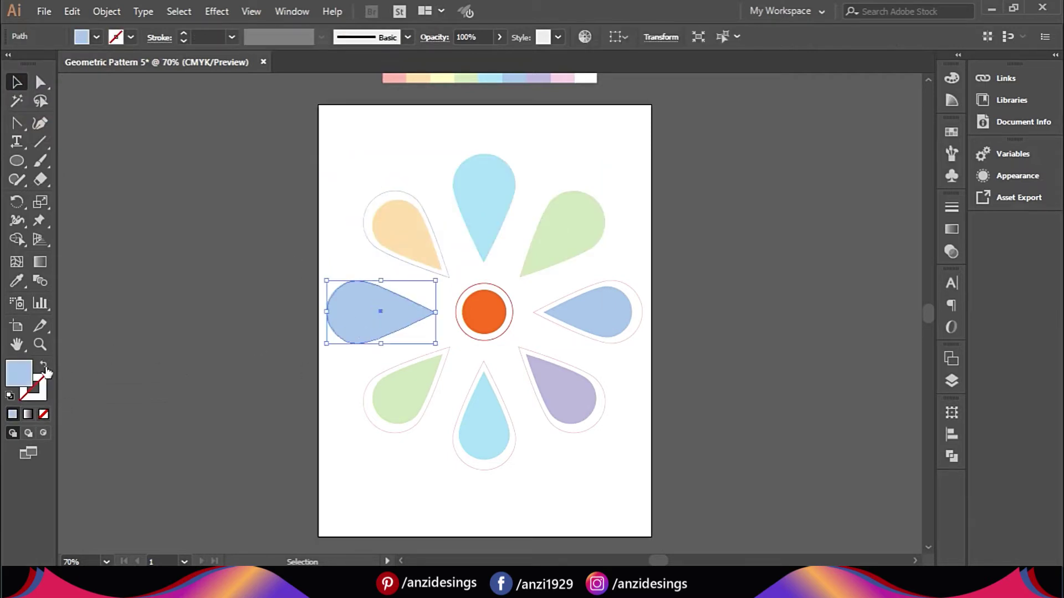
pyautogui.hotkey('shift', 'x')
pyautogui.click(480, 212)
pyautogui.click(43, 365)
pyautogui.click(540, 255)
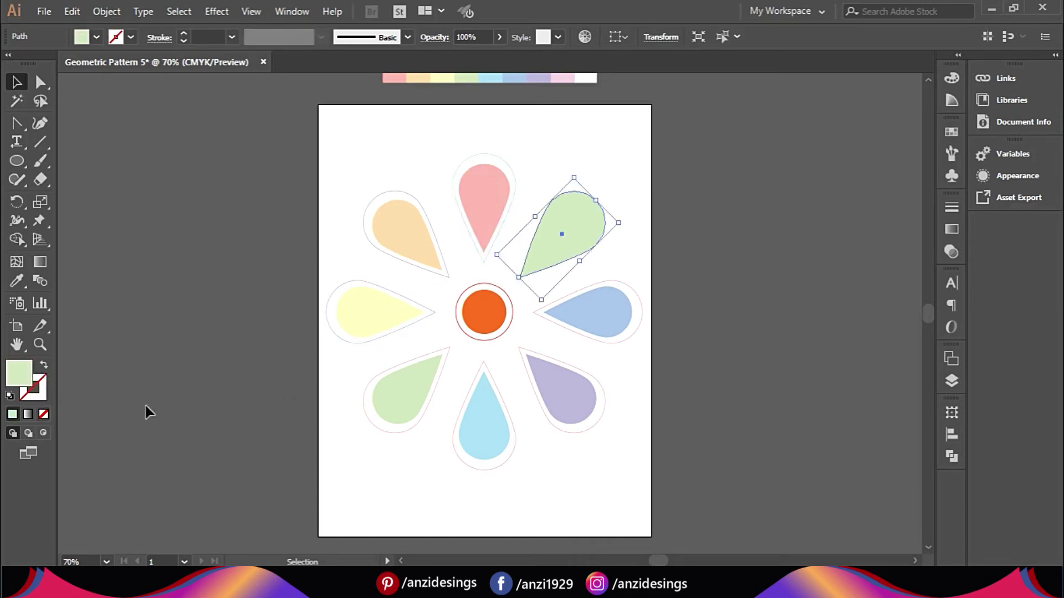
pyautogui.click(44, 365)
pyautogui.click(288, 384)
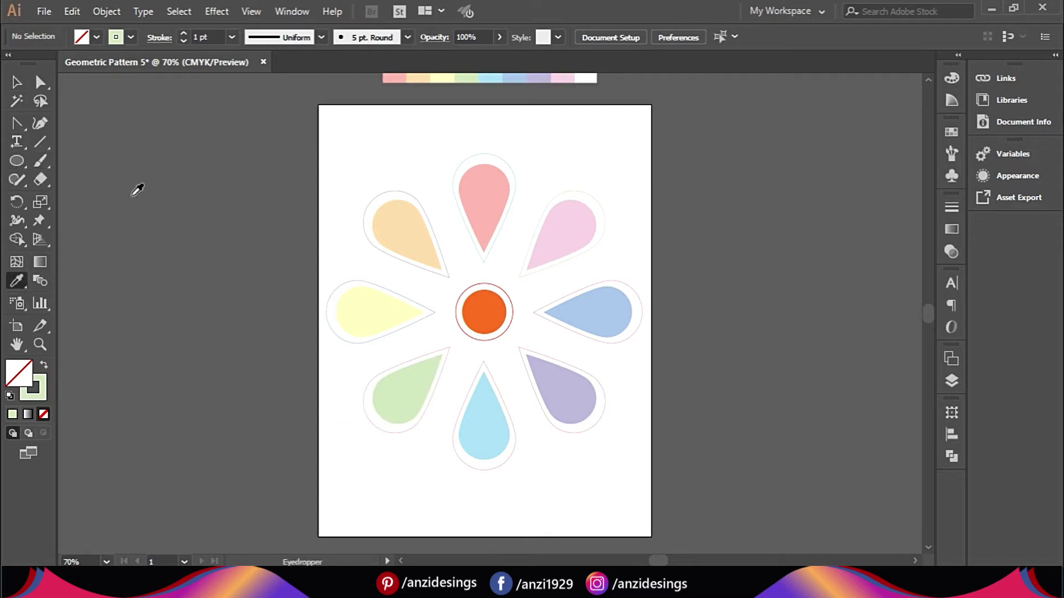
# Step: Give the lower-left petal's outer teardrop an unfilled outline in the light pink sampled from the upper-right petal
pyautogui.click(382, 437)
pyautogui.press('i')
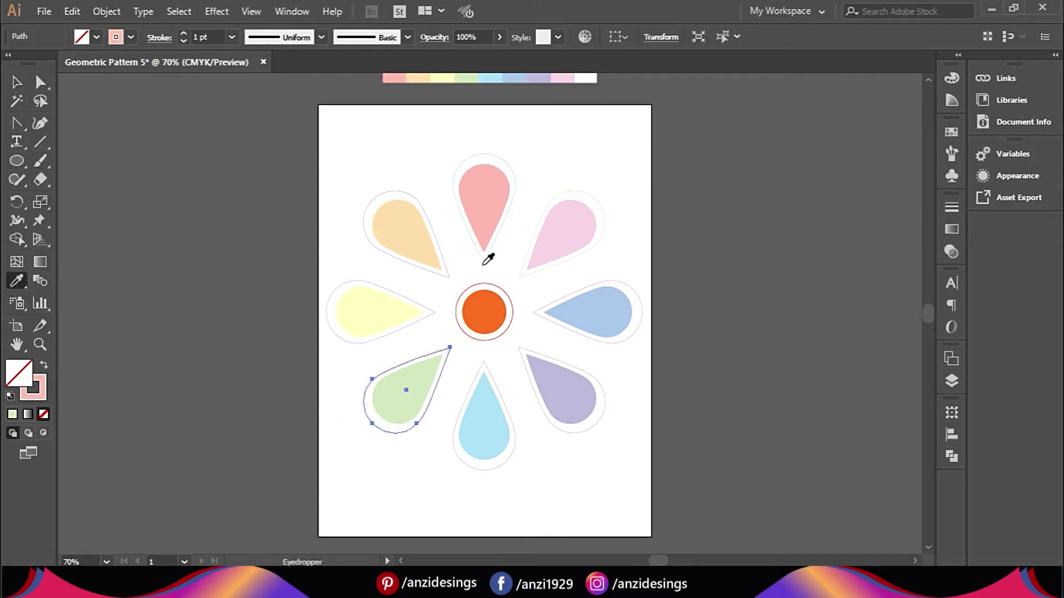
pyautogui.click(571, 225)
pyautogui.click(44, 365)
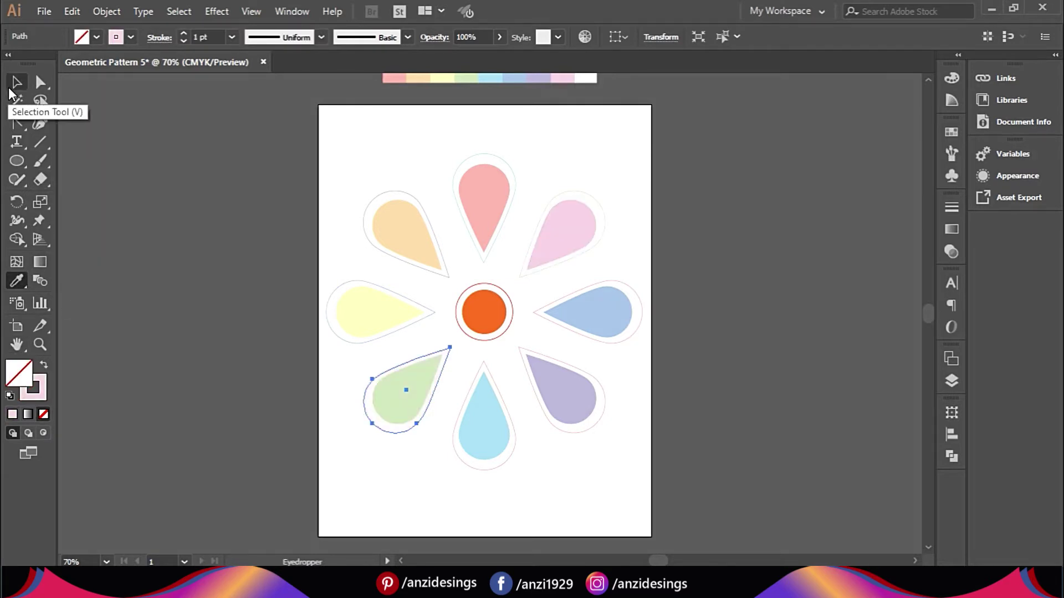
pyautogui.click(16, 82)
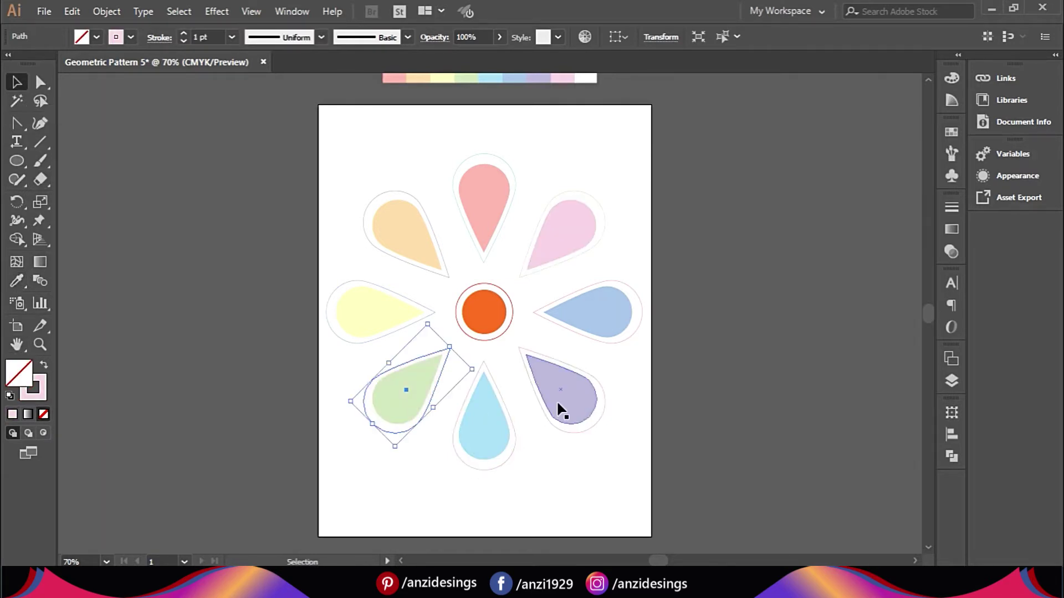
# Step: Give the lower-right petal's outer teardrop an unfilled outline in the peach sampled from the upper-left petal
pyautogui.click(559, 424)
pyautogui.press('i')
pyautogui.click(411, 230)
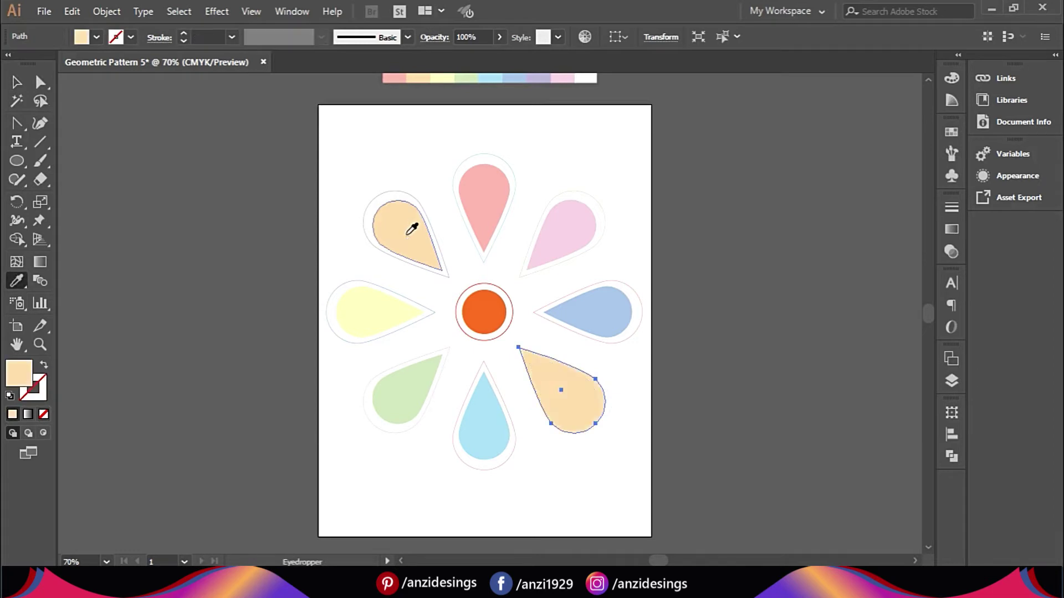
pyautogui.click(43, 365)
pyautogui.click(16, 82)
# Step: Give the right petal's outer teardrop an unfilled outline in the pale yellow sampled from the left petal
pyautogui.click(643, 310)
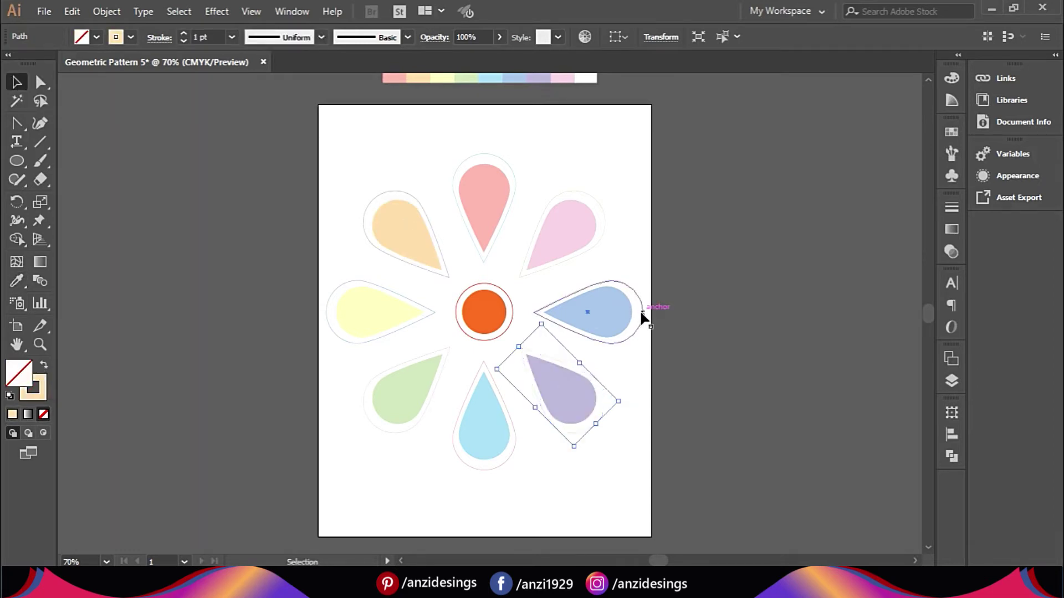
pyautogui.click(17, 281)
pyautogui.click(385, 308)
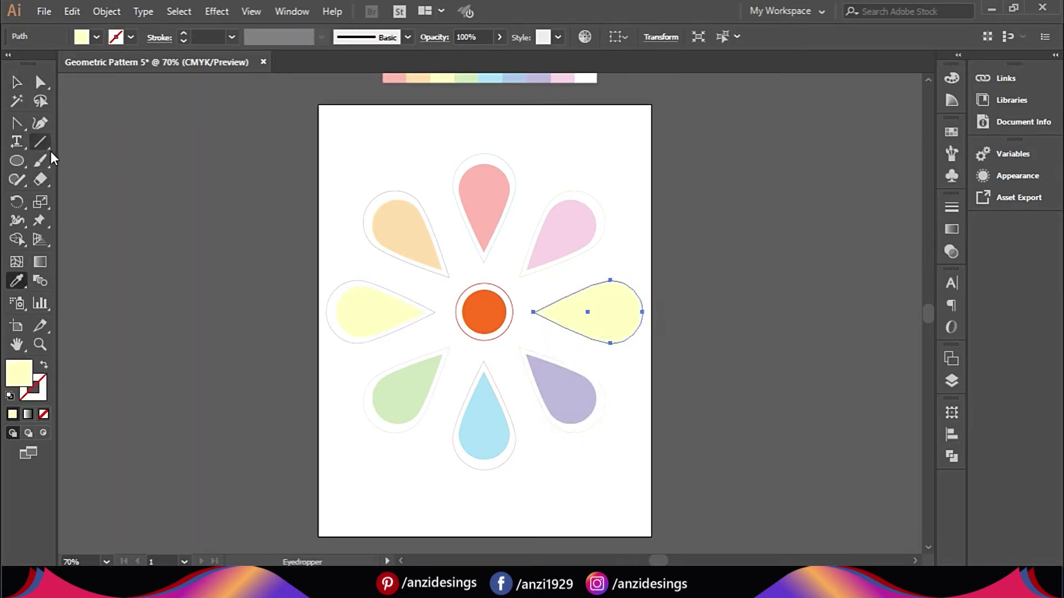
pyautogui.click(44, 364)
pyautogui.click(16, 82)
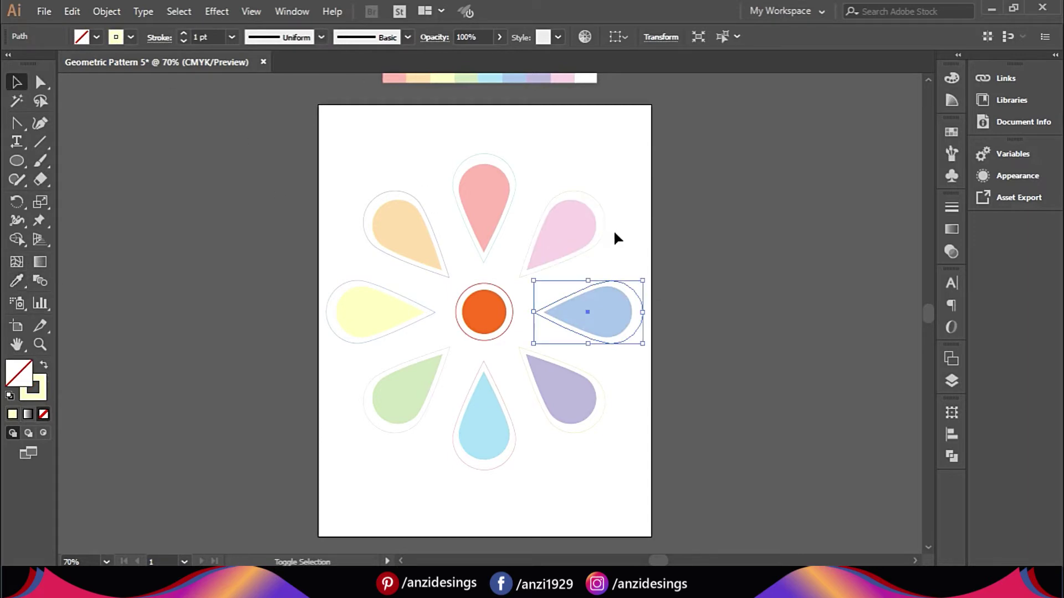
# Step: Set the stroke weight of all eight outer teardrop outlines to 6 pt
pyautogui.keyDown('shift'); pyautogui.click(604, 228); pyautogui.keyUp('shift')
pyautogui.keyDown('shift'); pyautogui.click(512, 169); pyautogui.keyUp('shift')
pyautogui.keyDown('shift'); pyautogui.click(417, 202); pyautogui.keyUp('shift')
pyautogui.keyDown('shift'); pyautogui.click(341, 290); pyautogui.keyUp('shift')
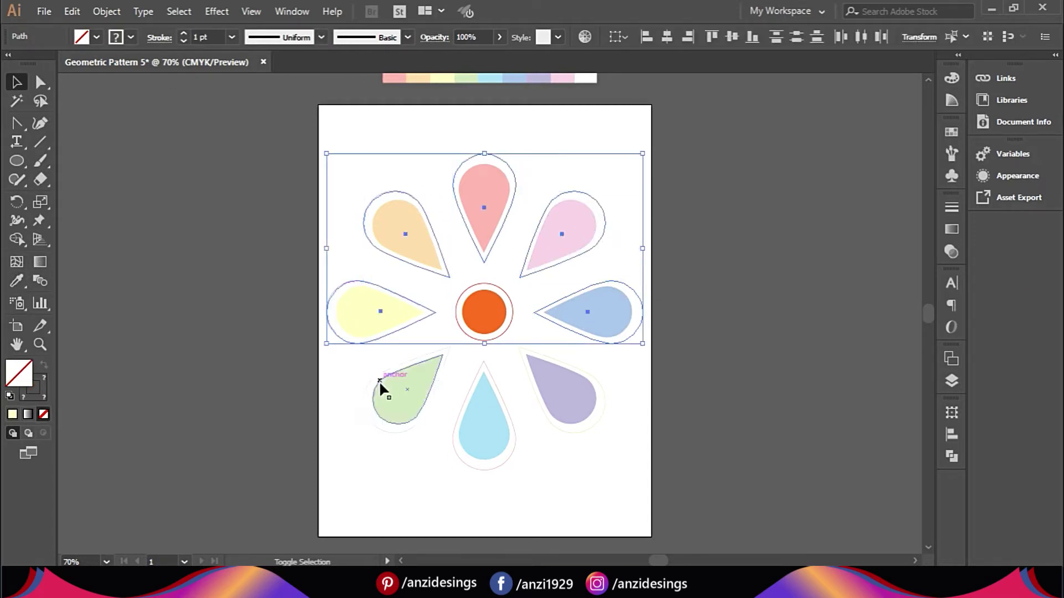
pyautogui.keyDown('shift'); pyautogui.click(380, 383); pyautogui.keyUp('shift')
pyautogui.keyDown('shift'); pyautogui.click(458, 418); pyautogui.keyUp('shift')
pyautogui.keyDown('shift'); pyautogui.click(544, 409); pyautogui.keyUp('shift')
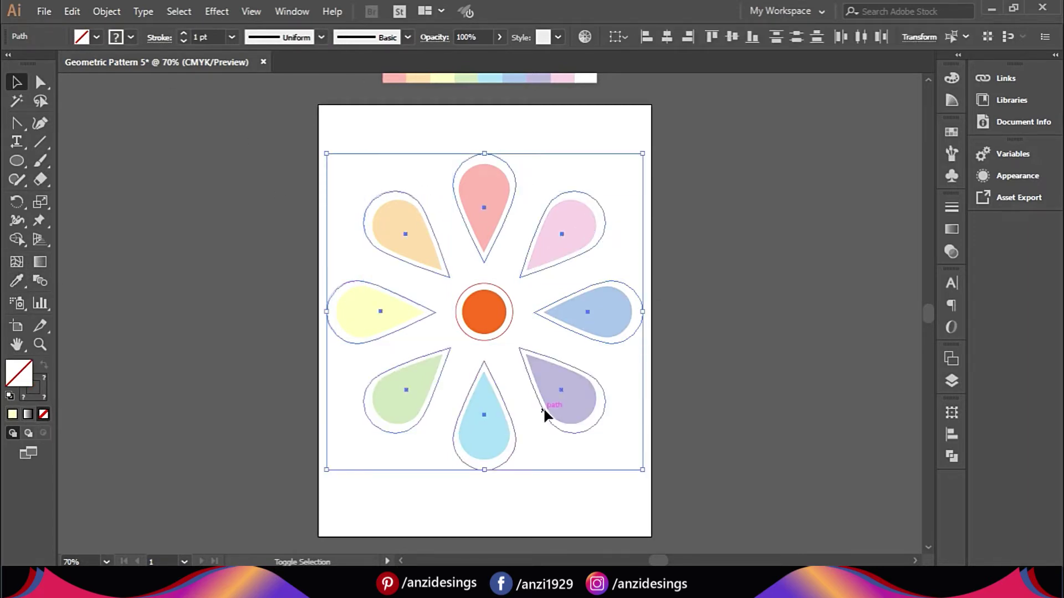
pyautogui.click(184, 35)
pyautogui.click(183, 34)
pyautogui.click(184, 35)
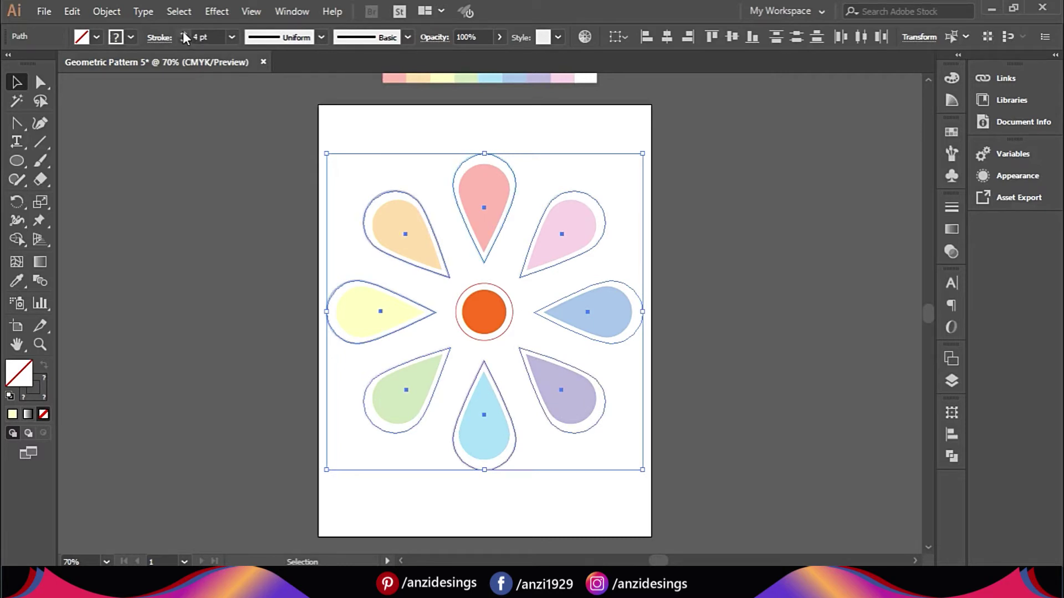
pyautogui.click(184, 34)
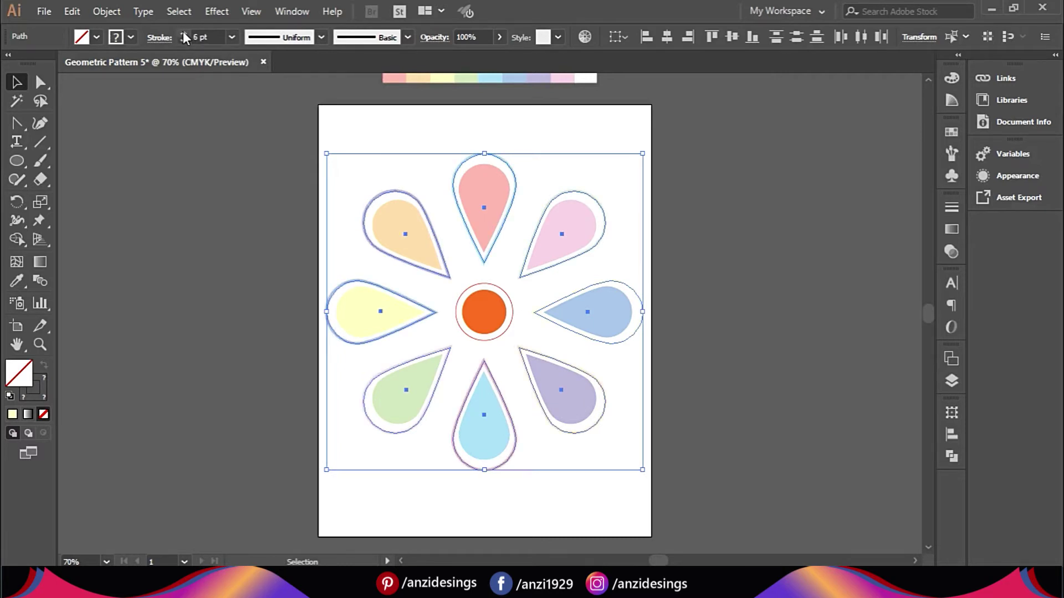
# Step: Delete the filled orange circle at the flower's centre, keeping the thin ring around it
pyautogui.click(239, 186)
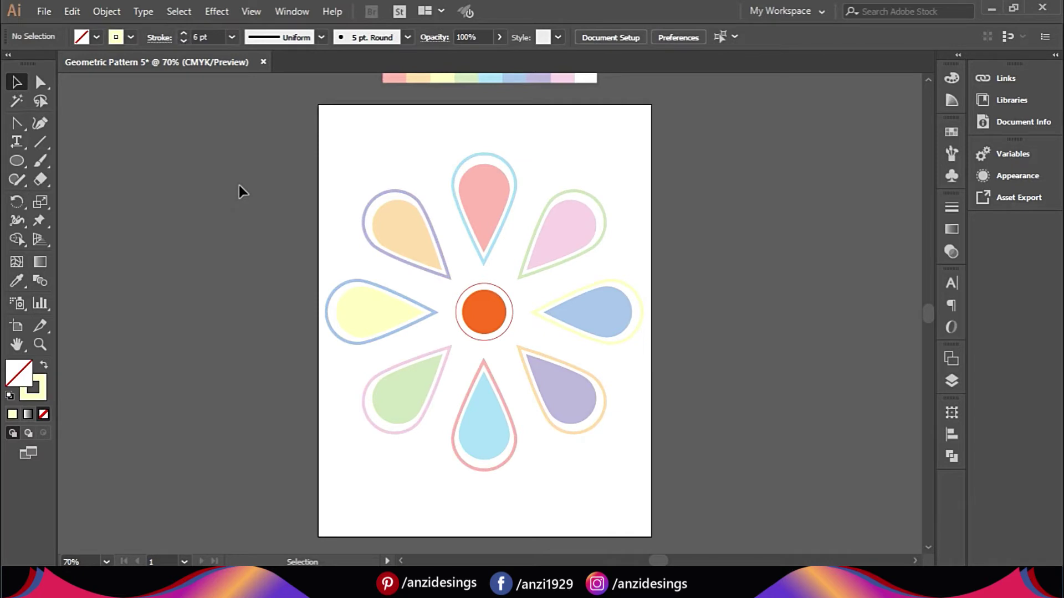
pyautogui.click(491, 324)
pyautogui.press('Delete')
# Step: Give the centre ring a 6 pt outline in a light beige swatch
pyautogui.click(505, 329)
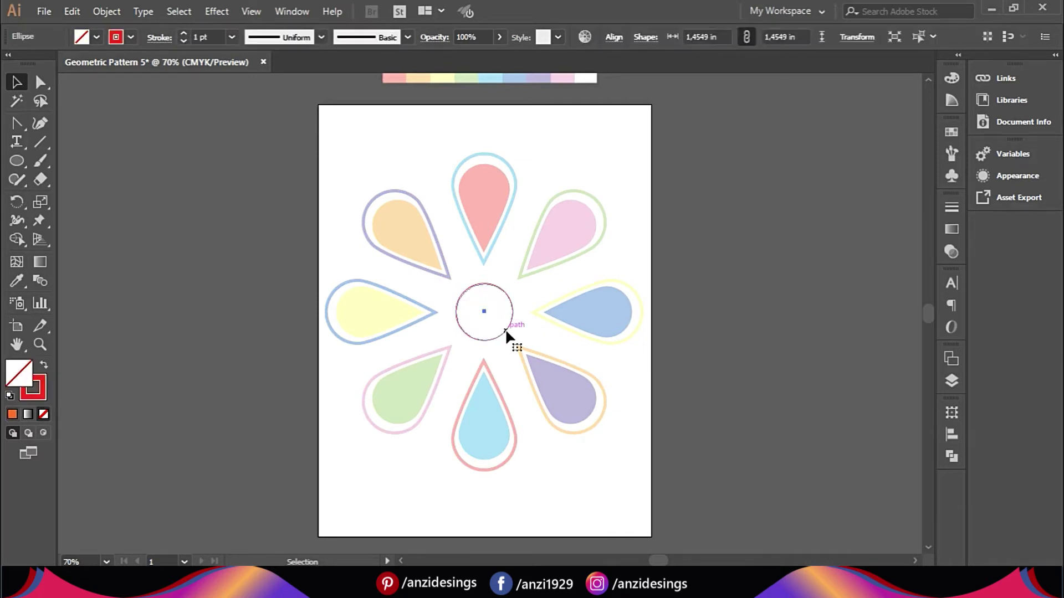
pyautogui.click(232, 37)
pyautogui.click(244, 194)
pyautogui.click(116, 37)
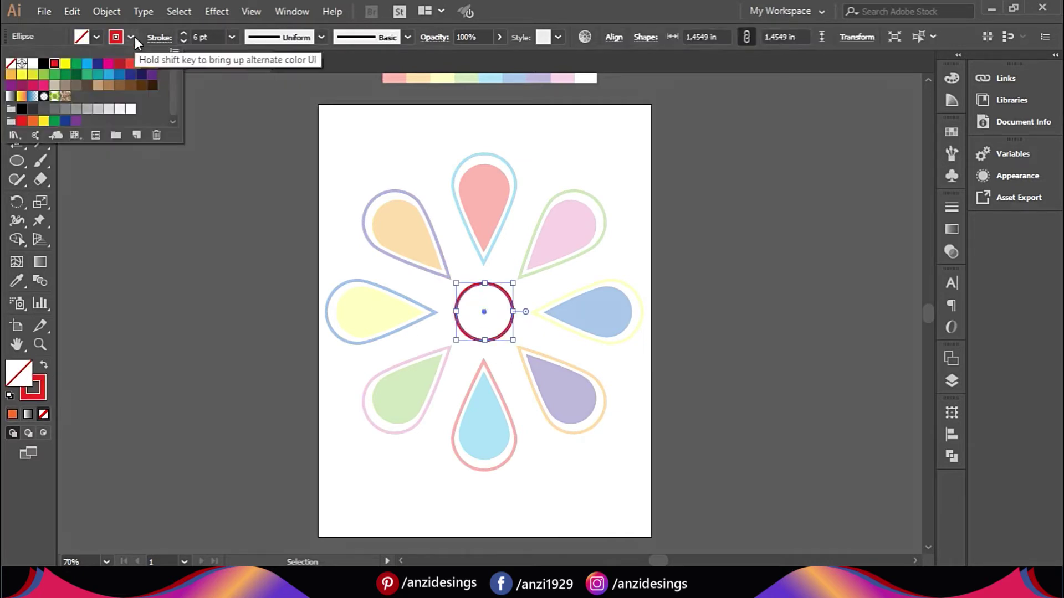
pyautogui.click(53, 86)
pyautogui.click(110, 154)
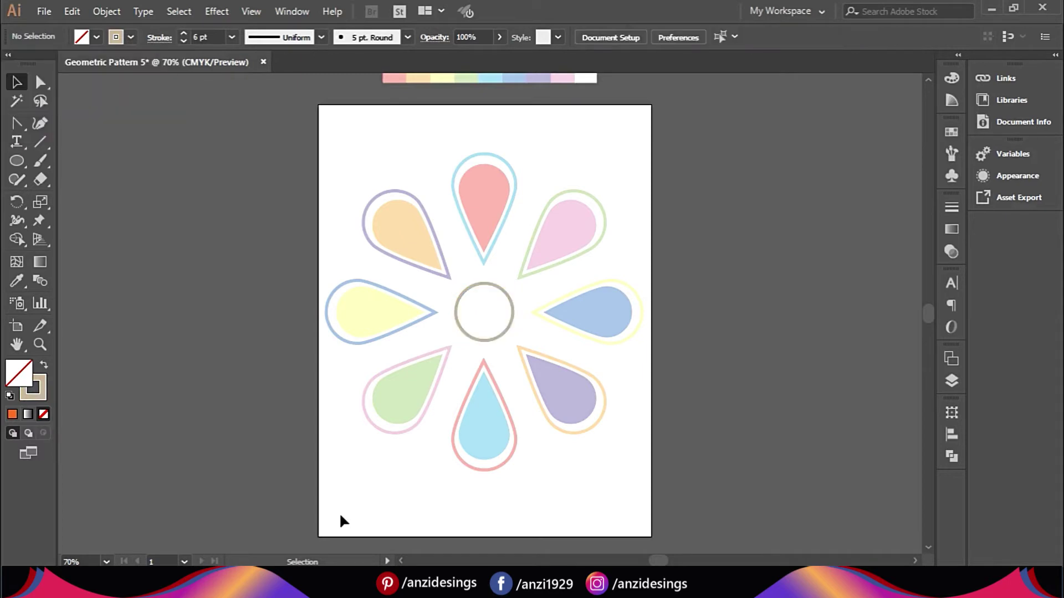
# Step: Group the inner and outer teardrops of each left, lower-left, bottom, lower-right and right petal
pyautogui.moveTo(281, 355); pyautogui.dragTo(371, 315)
pyautogui.hotkey('ctrl', 'g')
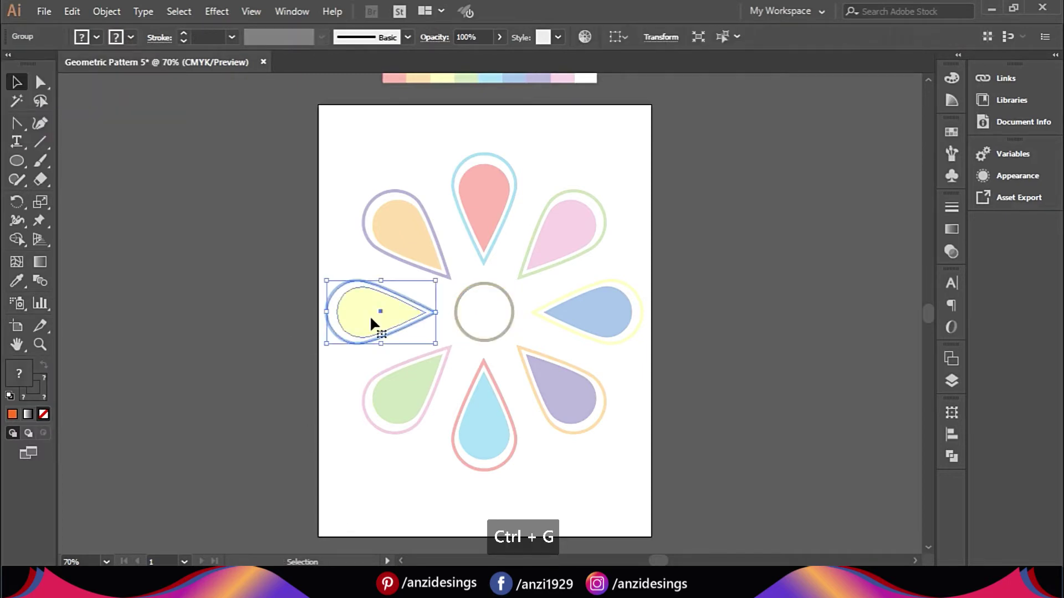
pyautogui.moveTo(344, 440); pyautogui.dragTo(407, 400)
pyautogui.click(491, 433)
pyautogui.hotkey('ctrl', 'g')
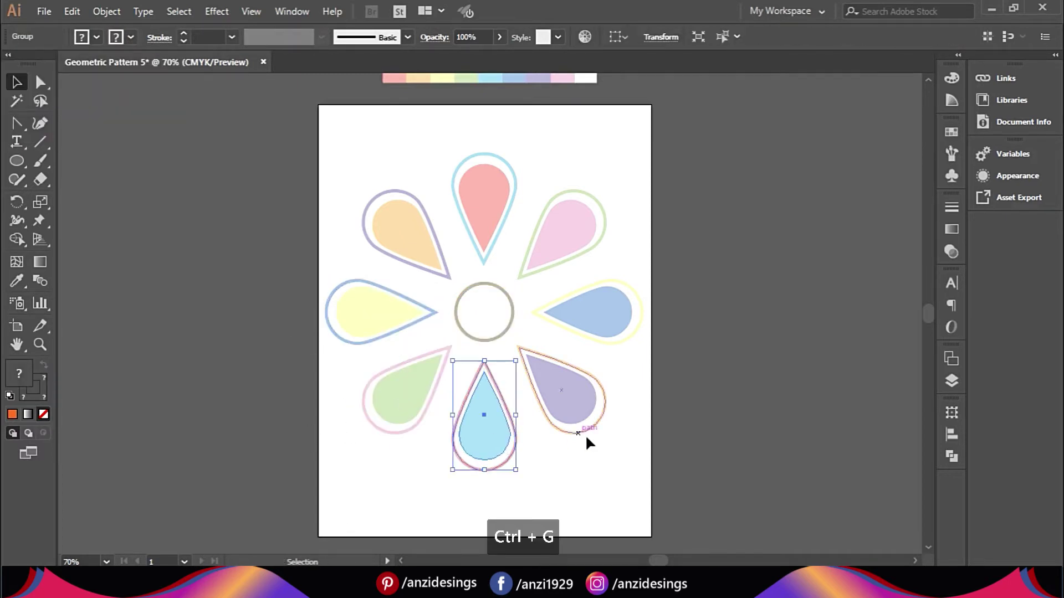
pyautogui.click(578, 395)
pyautogui.click(623, 310)
pyautogui.hotkey('ctrl', 'g')
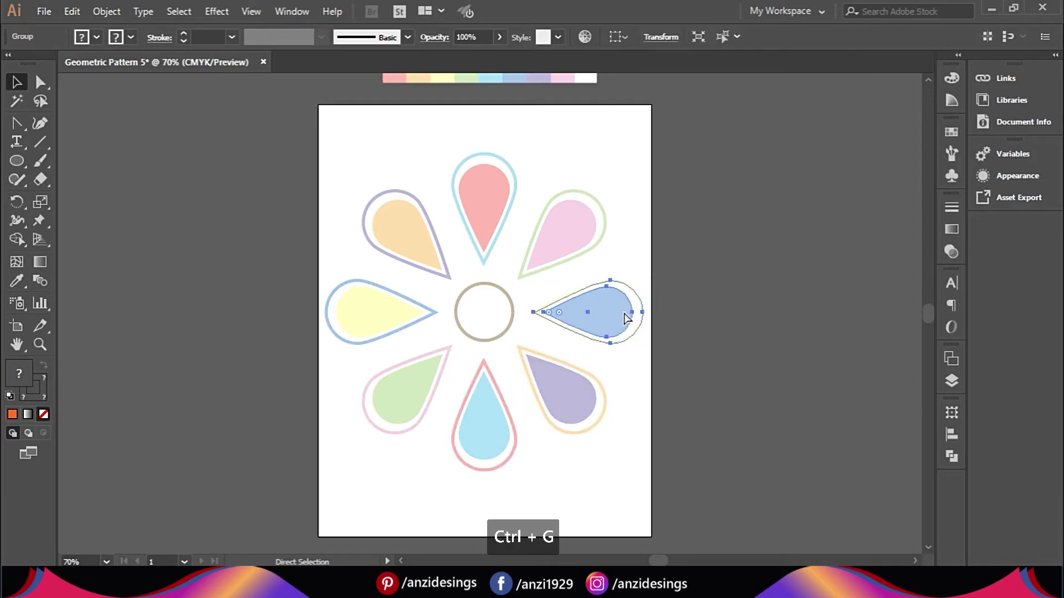
# Step: Group the inner and outer teardrops of the upper-right, top and upper-left petals, each as its own group
pyautogui.click(591, 226)
pyautogui.hotkey('ctrl', 'g')
pyautogui.click(485, 204)
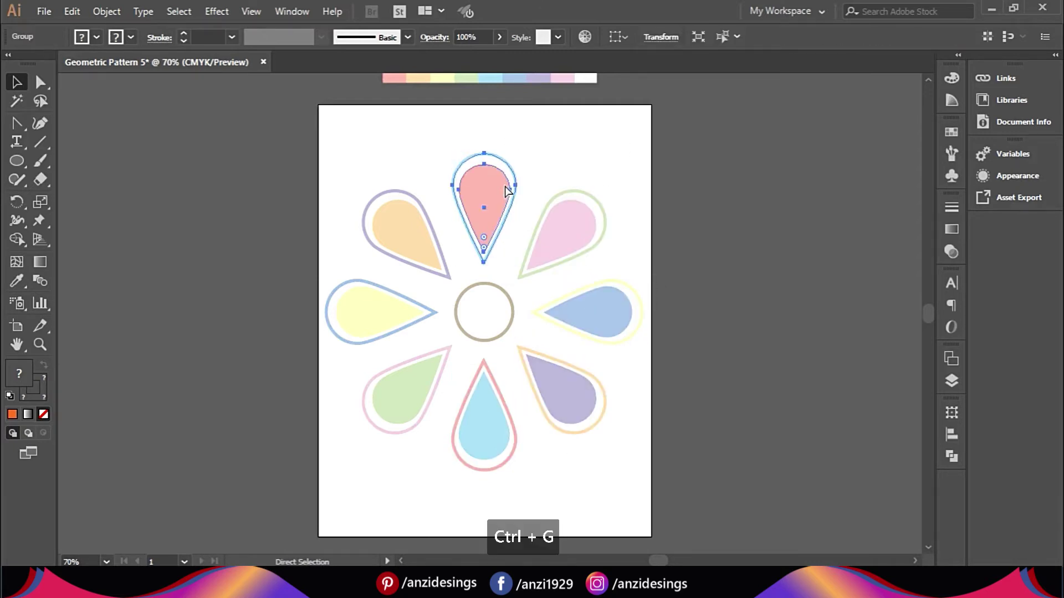
pyautogui.hotkey('ctrl', 'g')
pyautogui.click(400, 214)
pyautogui.hotkey('ctrl', 'g')
pyautogui.click(358, 277)
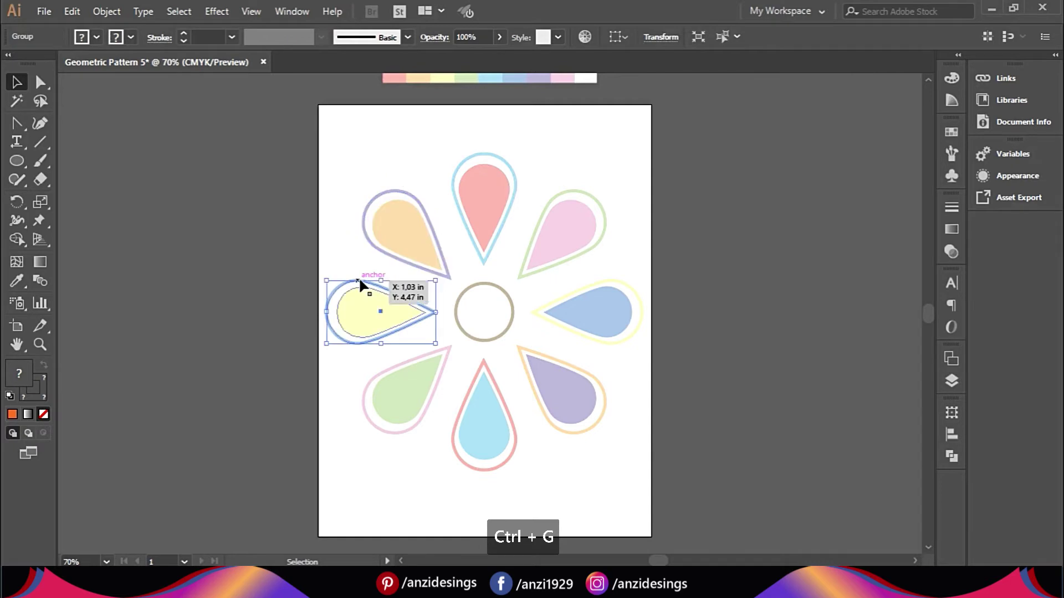
pyautogui.hotkey('ctrl', 'g')
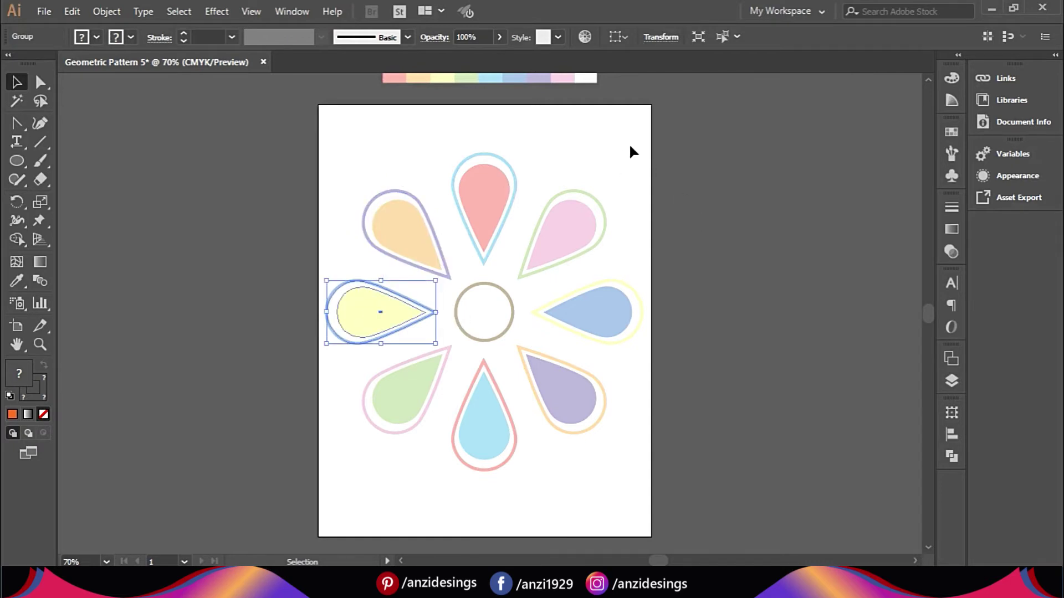
# Step: Group all petals with the centre ring and scale the flower down proportionally to about 3.43 in wide
pyautogui.moveTo(631, 145); pyautogui.dragTo(404, 441)
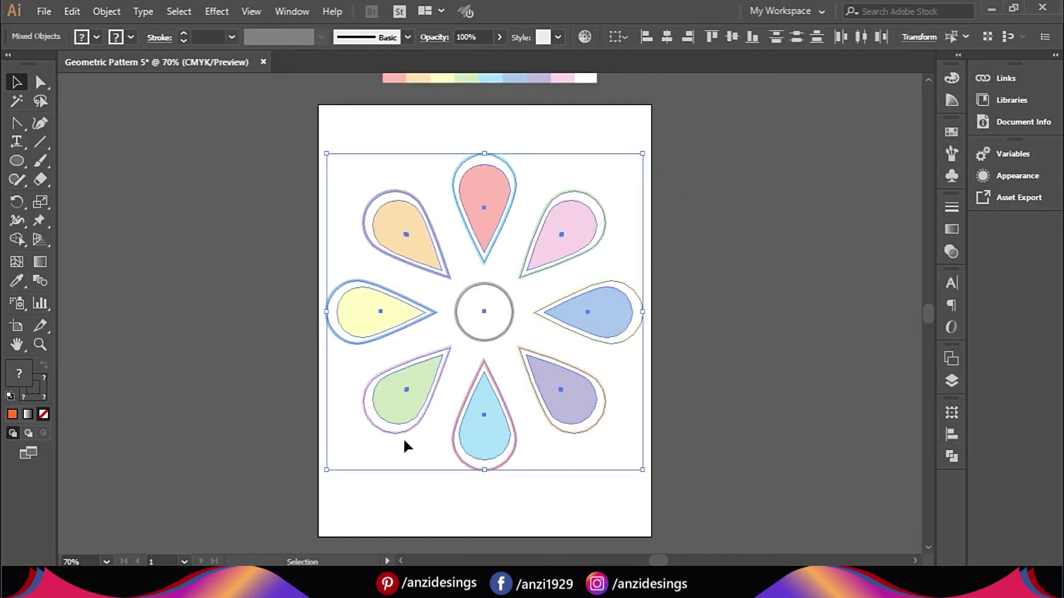
pyautogui.hotkey('ctrl', 'g')
pyautogui.moveTo(640, 472); pyautogui.dragTo(500, 290)
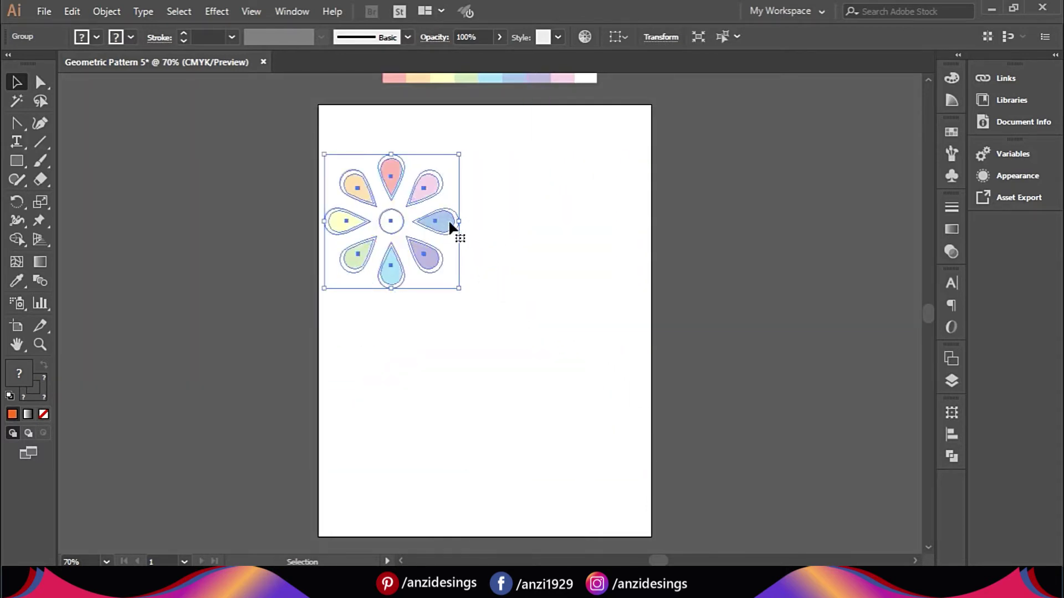
# Step: Place a copy of the flower level with and to the right of the original, and rotate the copy 45°
pyautogui.moveTo(448, 220); pyautogui.dragTo(598, 222)
pyautogui.click(573, 392)
pyautogui.moveTo(572, 389); pyautogui.dragTo(728, 93)
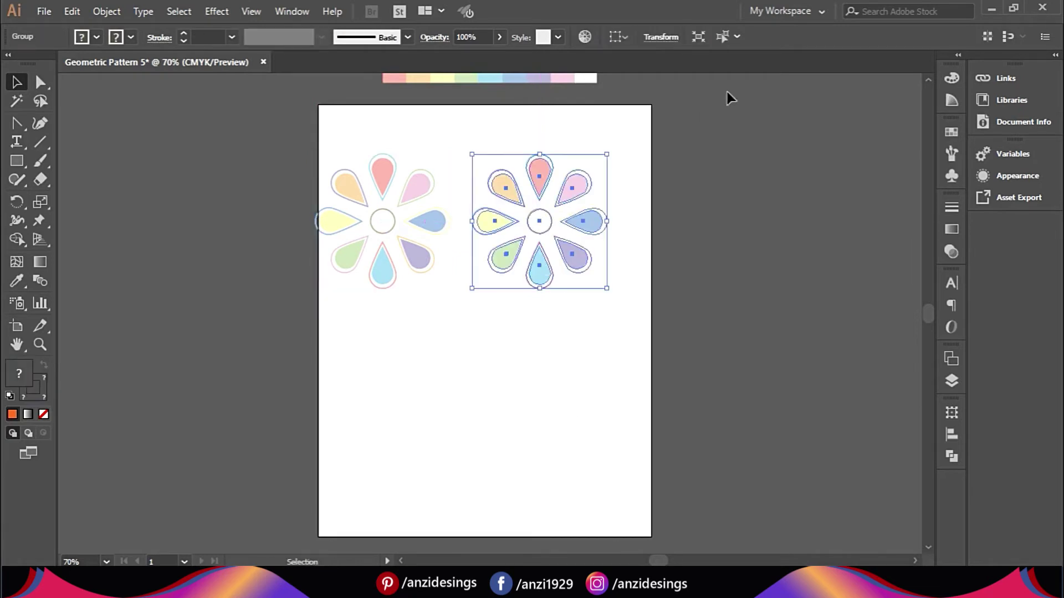
pyautogui.click(661, 38)
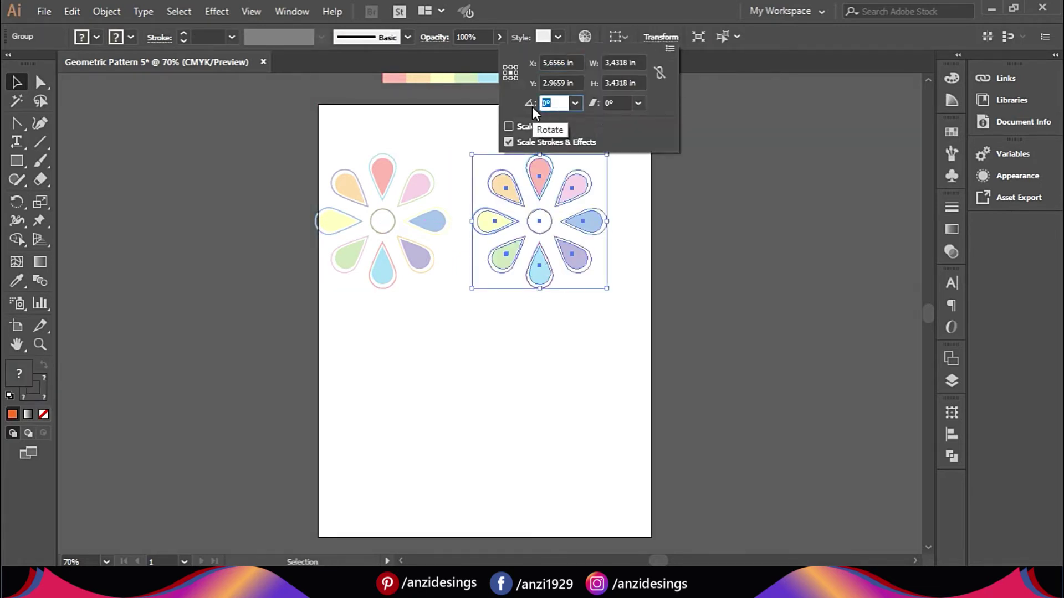
pyautogui.click(531, 106)
pyautogui.write('45')
pyautogui.press('Return')
pyautogui.click(554, 352)
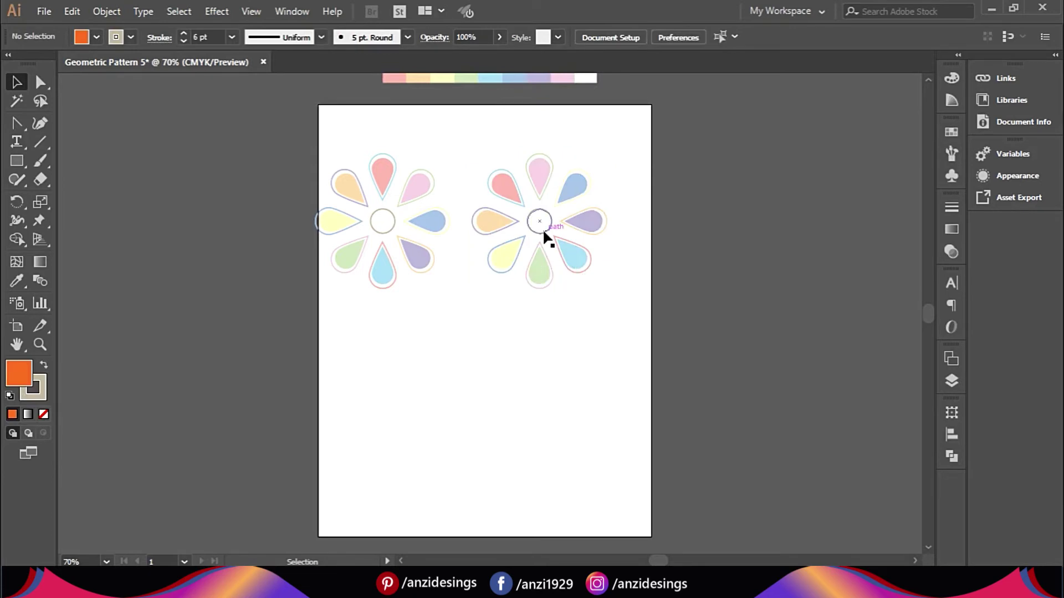
# Step: Add a third flower by copying the second one to its right, and rotate it 90°
pyautogui.moveTo(545, 229); pyautogui.dragTo(709, 236)
pyautogui.click(661, 37)
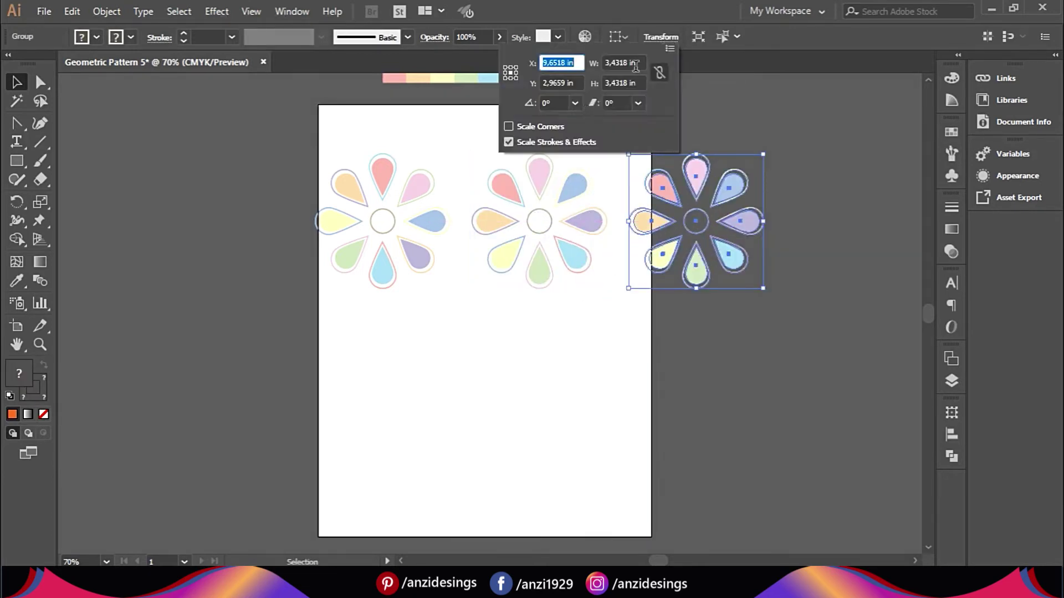
pyautogui.click(555, 103)
pyautogui.write('90')
pyautogui.press('Return')
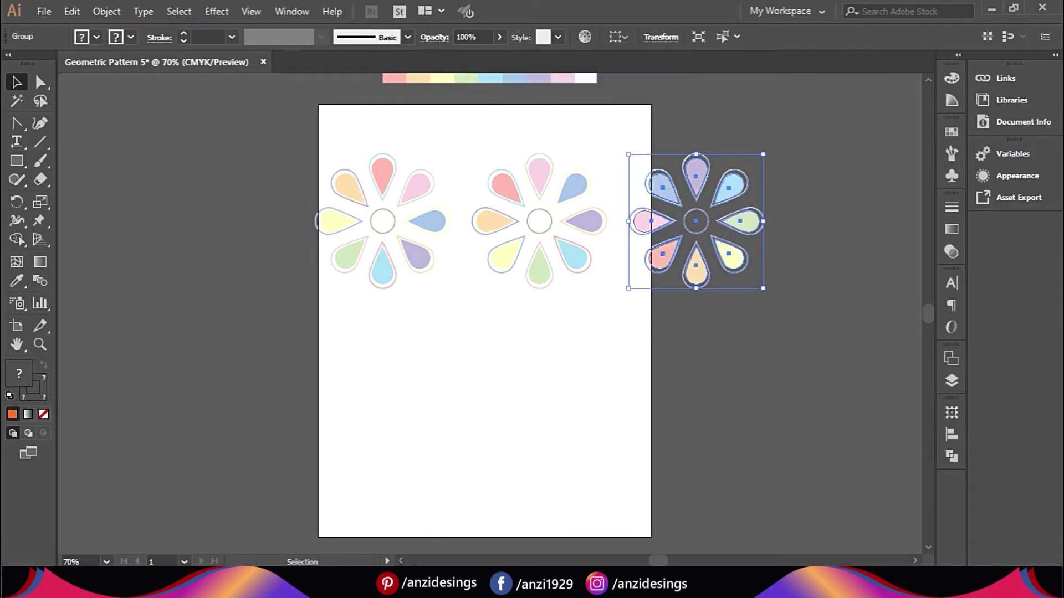
pyautogui.click(818, 215)
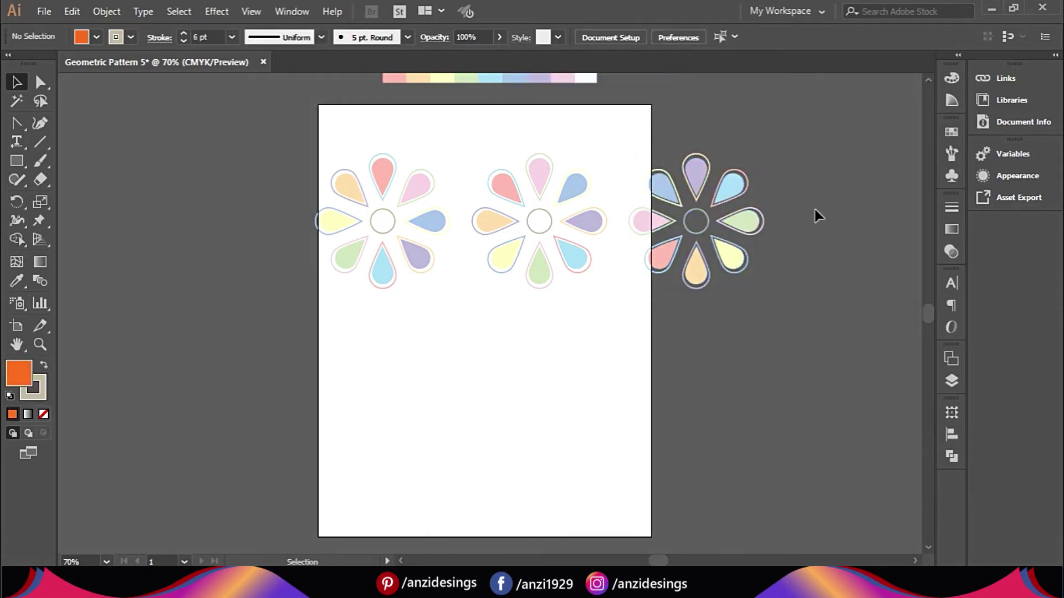
# Step: Add a fourth flower by copying the third one to its right, and rotate it 135°
pyautogui.click(708, 230)
pyautogui.moveTo(708, 230); pyautogui.dragTo(867, 222)
pyautogui.click(661, 37)
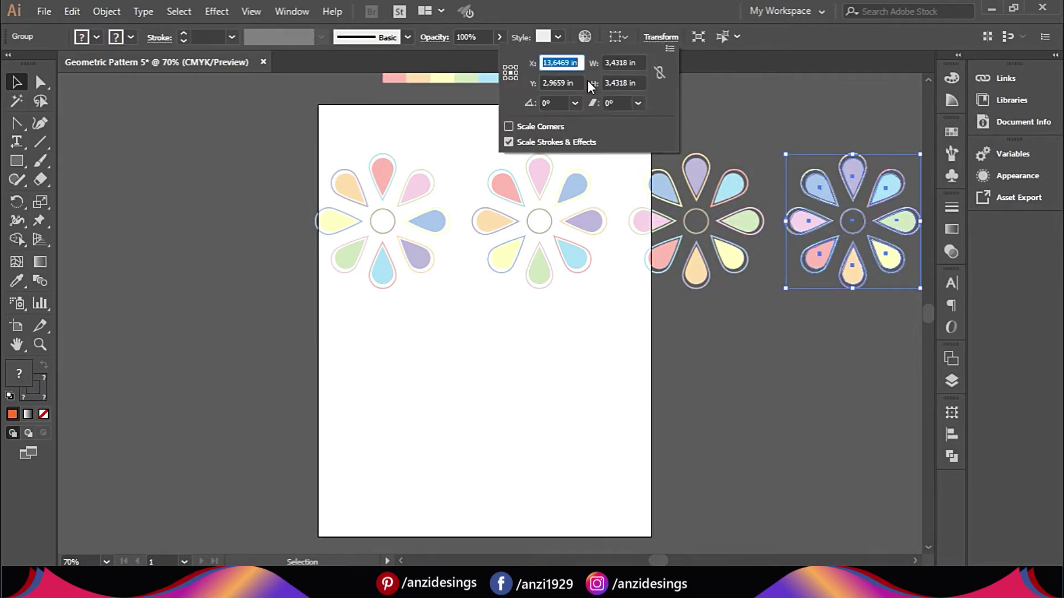
pyautogui.click(540, 105)
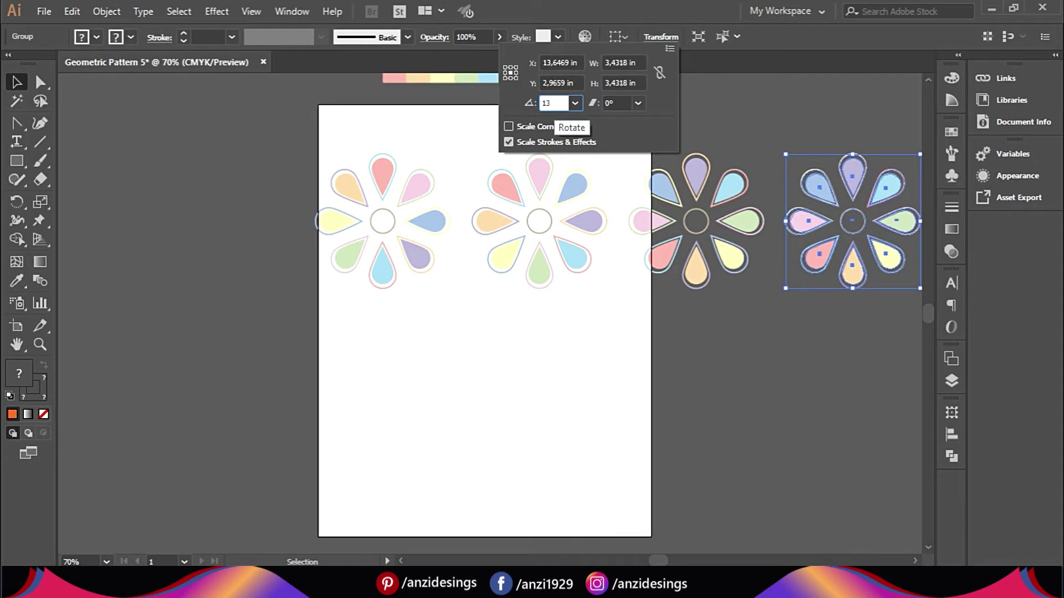
pyautogui.press('Return')
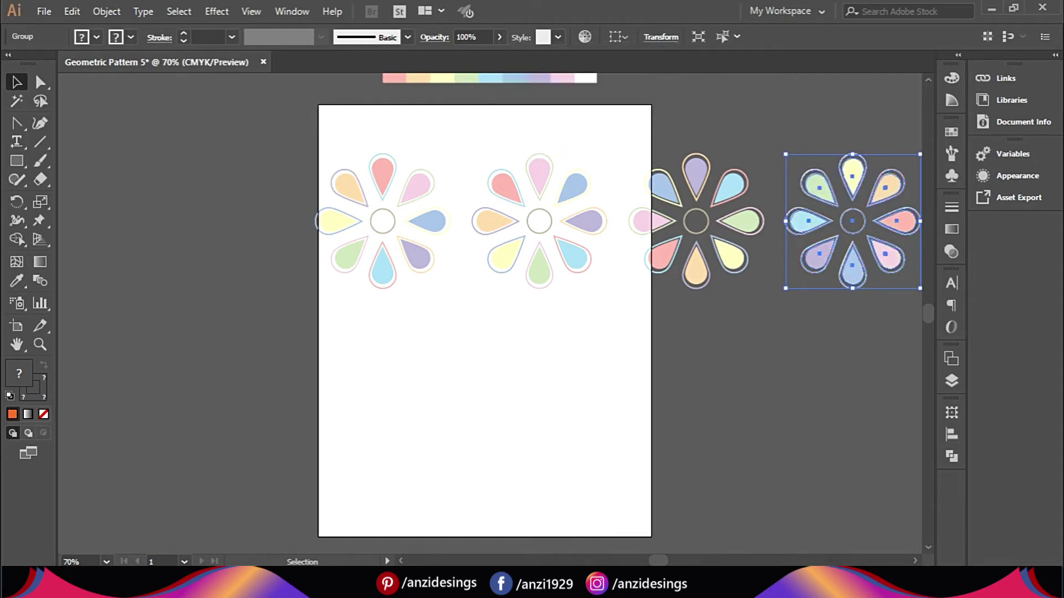
# Step: Move the row of four flowers left as one group so it spans the page evenly, and ungroup the row
pyautogui.moveTo(340, 337); pyautogui.dragTo(703, 191)
pyautogui.hotkey('ctrl', 'g')
pyautogui.rightClick(702, 193)
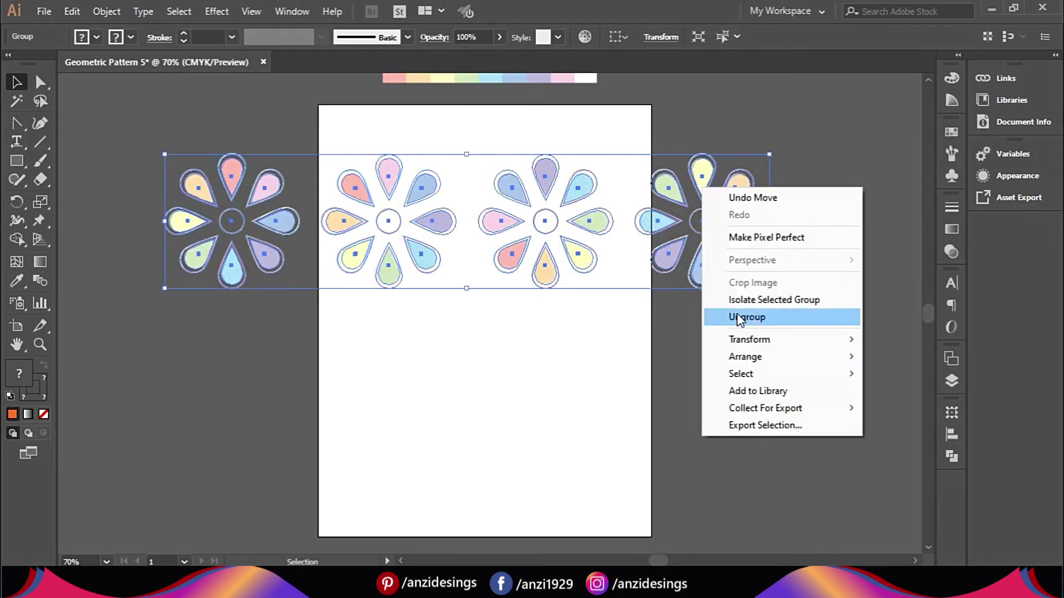
pyautogui.click(739, 318)
# Step: Copy the flower row straight down with a small gap and repeat the copy until there are four rows
pyautogui.moveTo(688, 197); pyautogui.dragTo(693, 348)
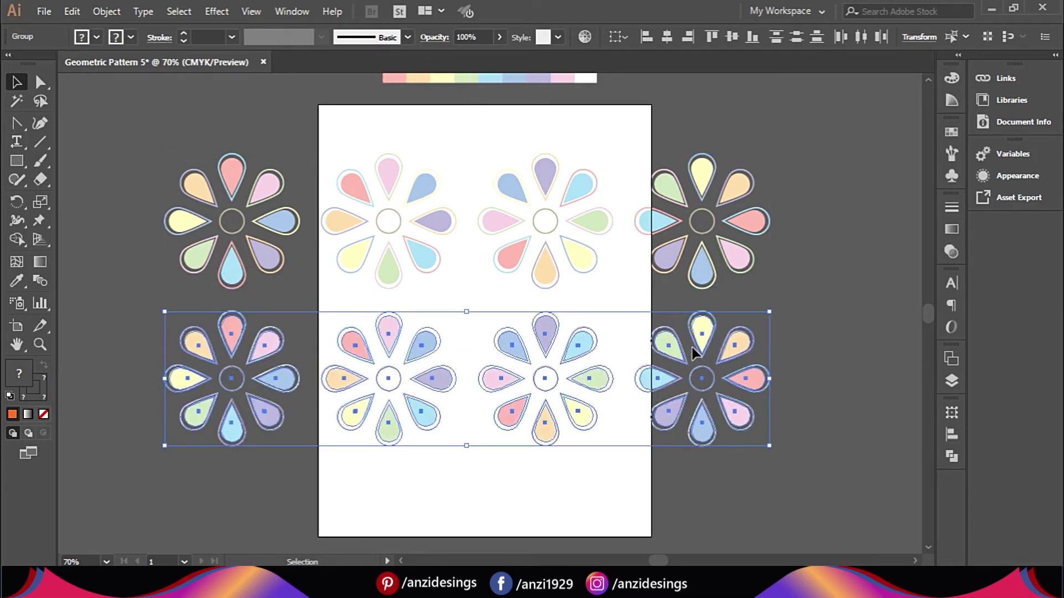
pyautogui.hotkey('ctrl', 'd')
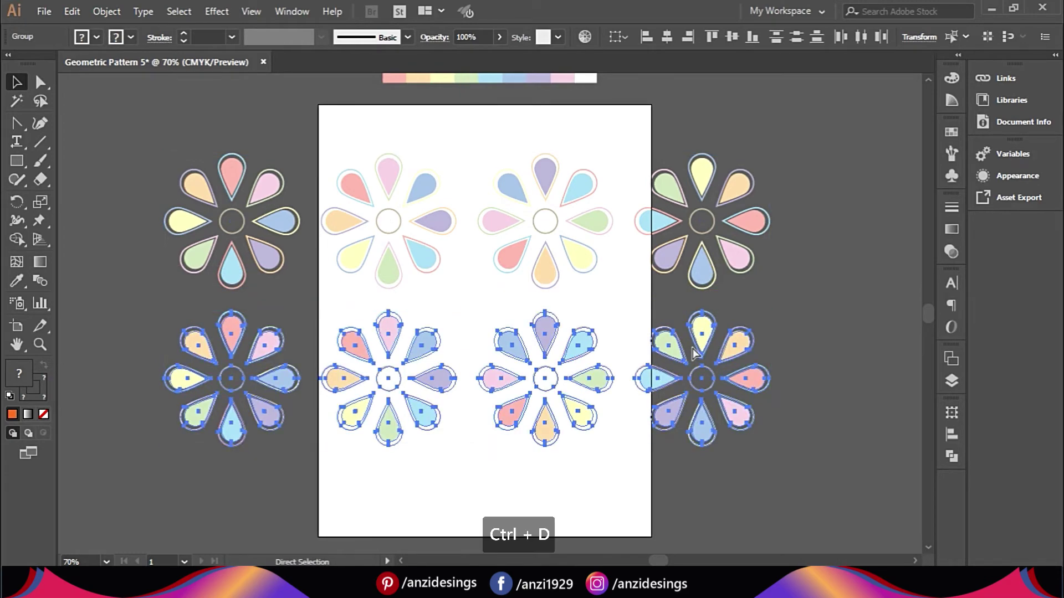
pyautogui.scroll(-3, 931, 556)
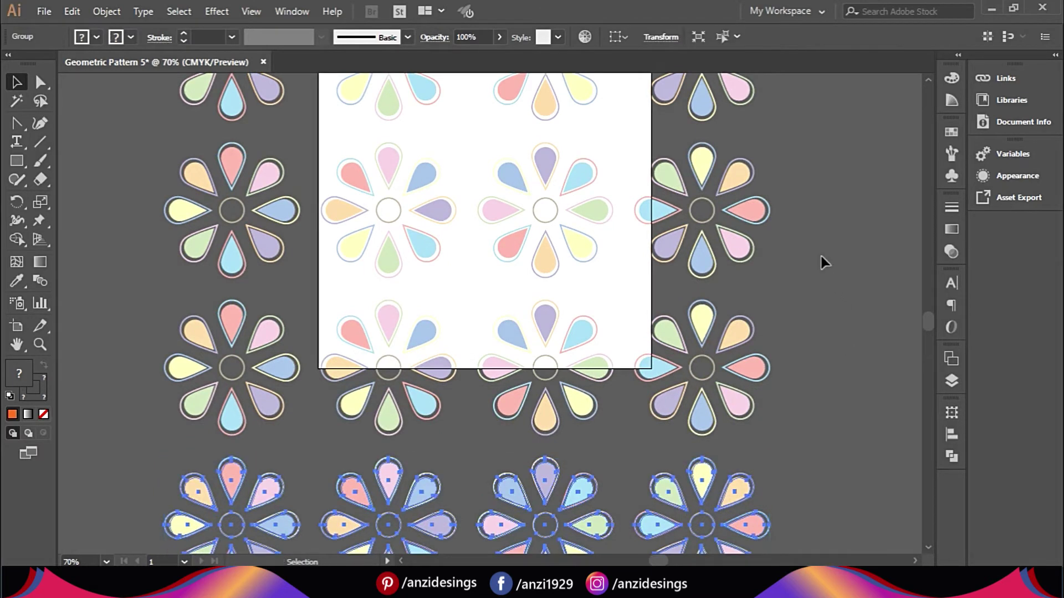
# Step: Flip the fourth flower row horizontally
pyautogui.click(661, 37)
pyautogui.click(670, 48)
pyautogui.click(689, 53)
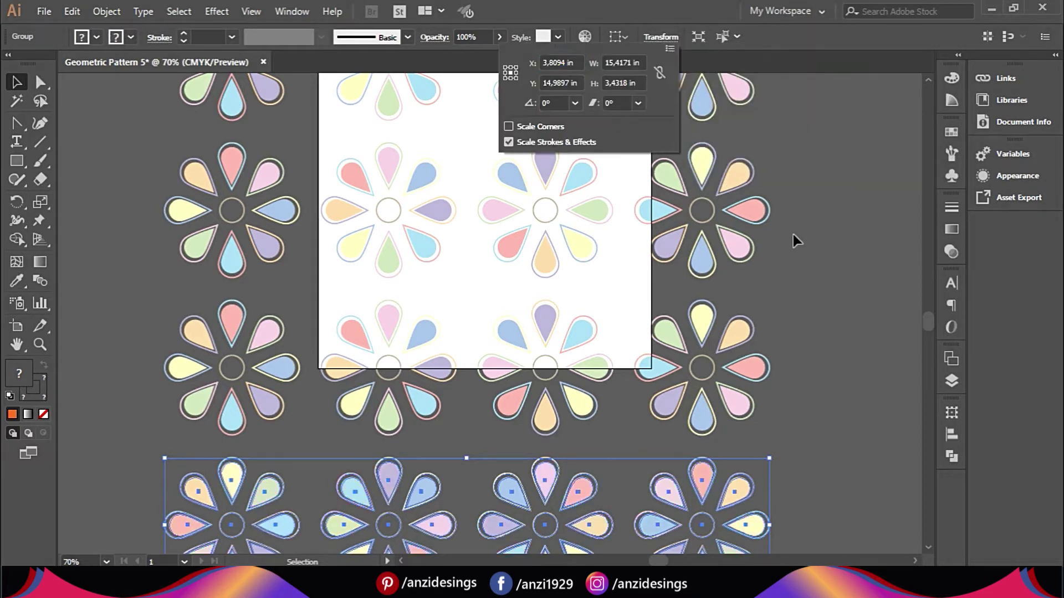
pyautogui.click(812, 215)
# Step: Flip the second flower row horizontally
pyautogui.moveTo(802, 207); pyautogui.dragTo(270, 250)
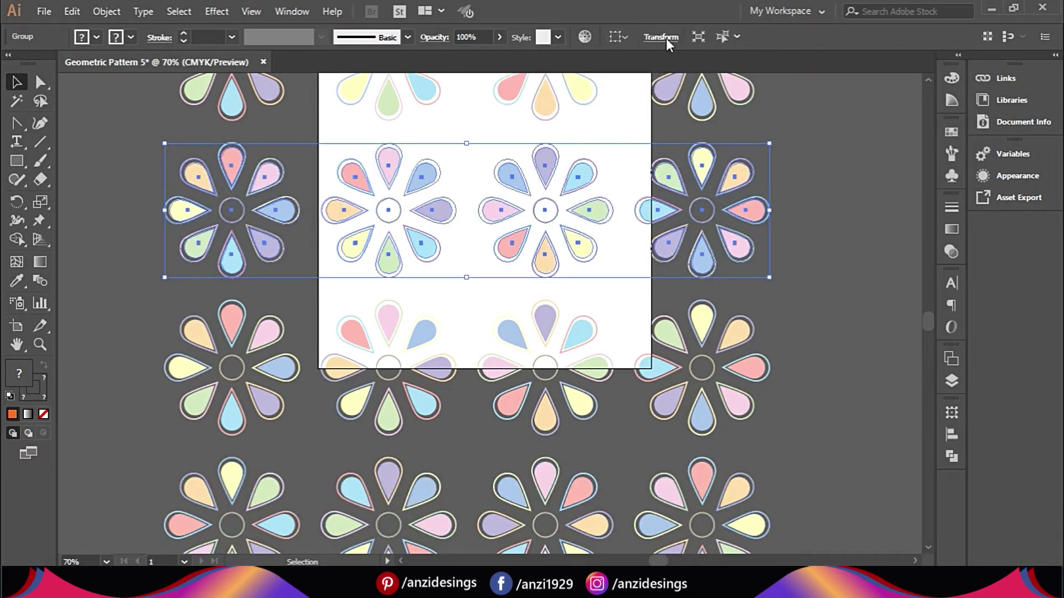
pyautogui.click(665, 37)
pyautogui.click(669, 49)
pyautogui.click(691, 53)
pyautogui.click(829, 270)
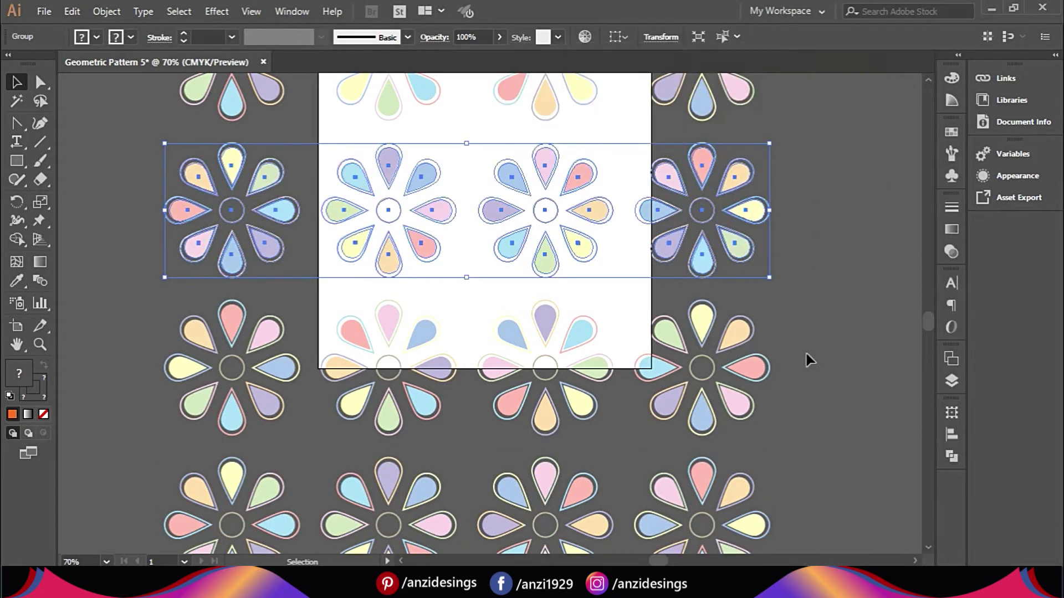
# Step: Select all four flower rows and scale the grid down proportionally to a little over a third of its size
pyautogui.click(806, 357)
pyautogui.click(764, 201)
pyautogui.rightClick(766, 216)
pyautogui.press('Escape')
pyautogui.click(241, 517)
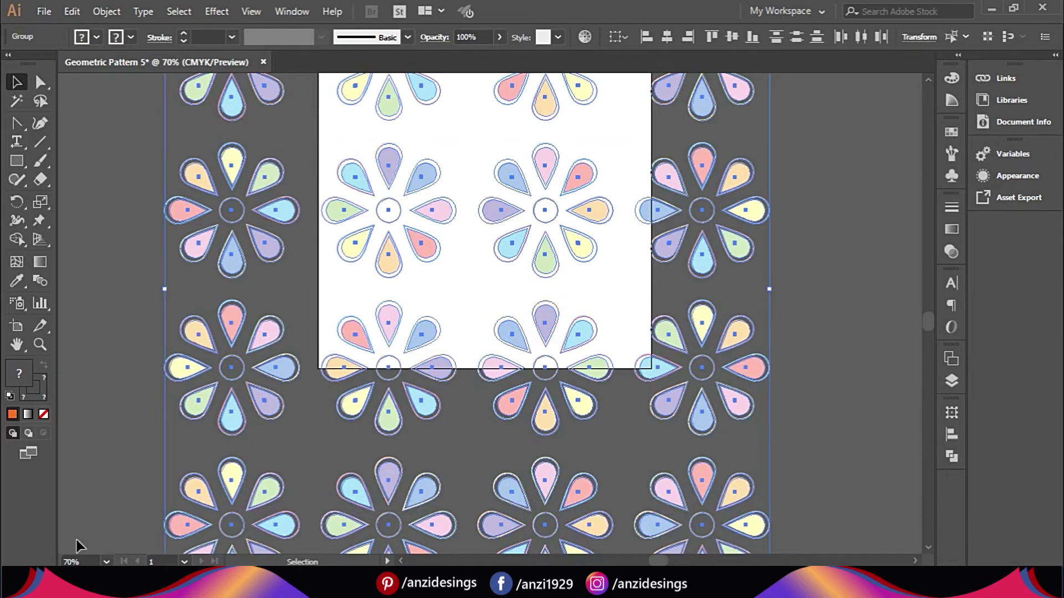
pyautogui.click(66, 560)
pyautogui.write('50')
pyautogui.press('Return')
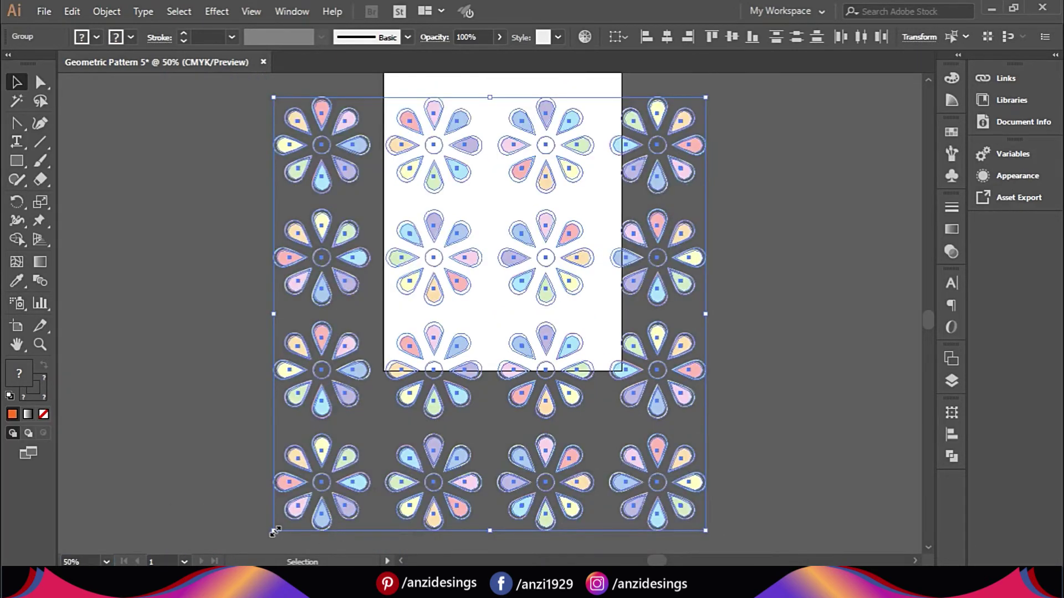
pyautogui.moveTo(287, 536); pyautogui.dragTo(532, 261)
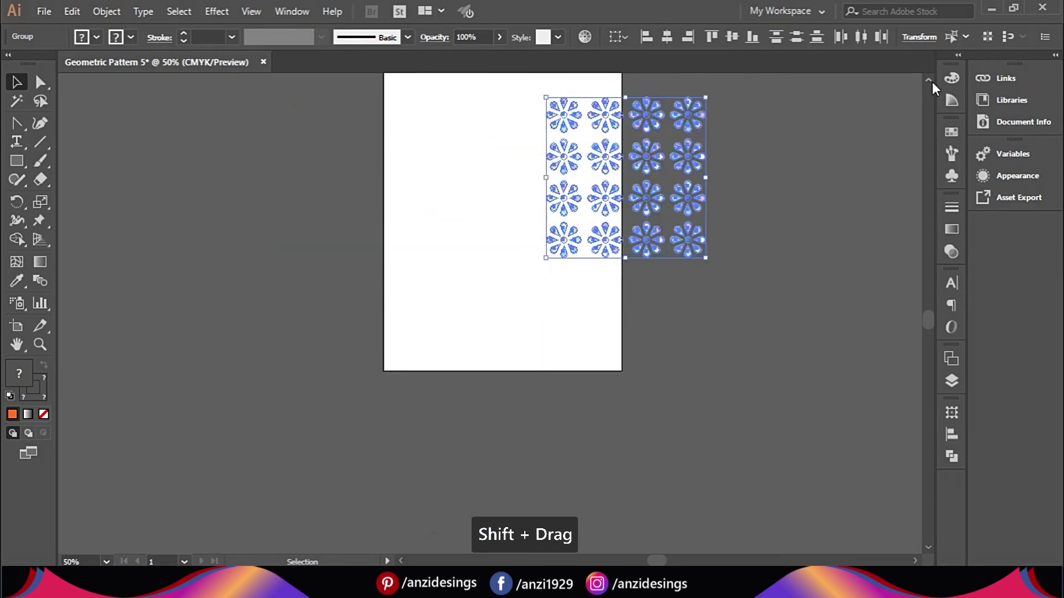
# Step: Move the flower grid to the page's top-left corner and shrink it to about half the page width
pyautogui.scroll(5, 726, 217)
pyautogui.moveTo(687, 269); pyautogui.dragTo(526, 237)
pyautogui.moveTo(543, 373); pyautogui.dragTo(509, 346)
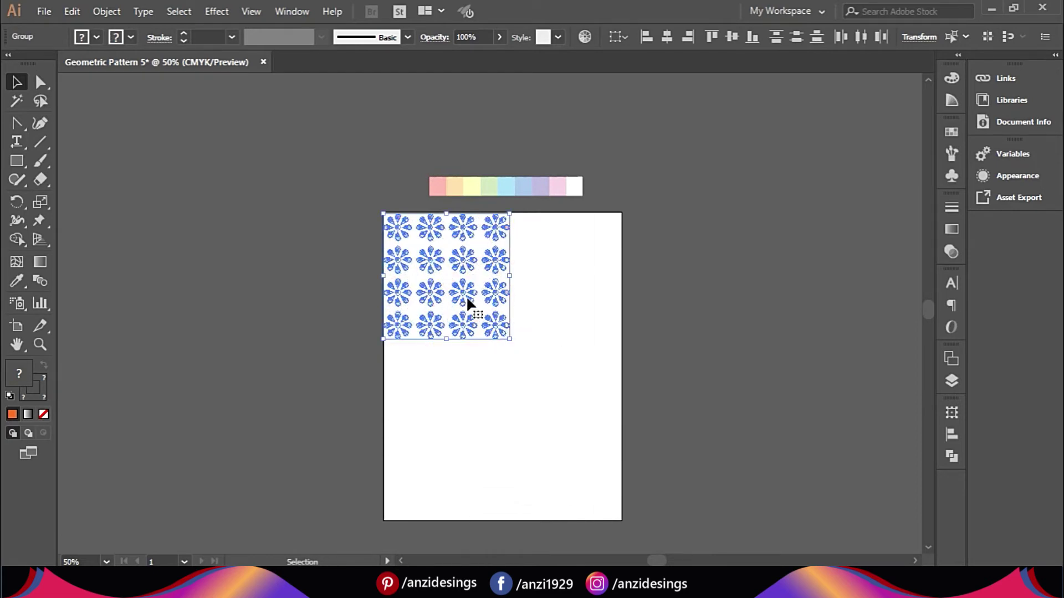
# Step: Duplicate the flower grid horizontally to its right, keeping the same spacing between flowers
pyautogui.moveTo(481, 301); pyautogui.dragTo(600, 301)
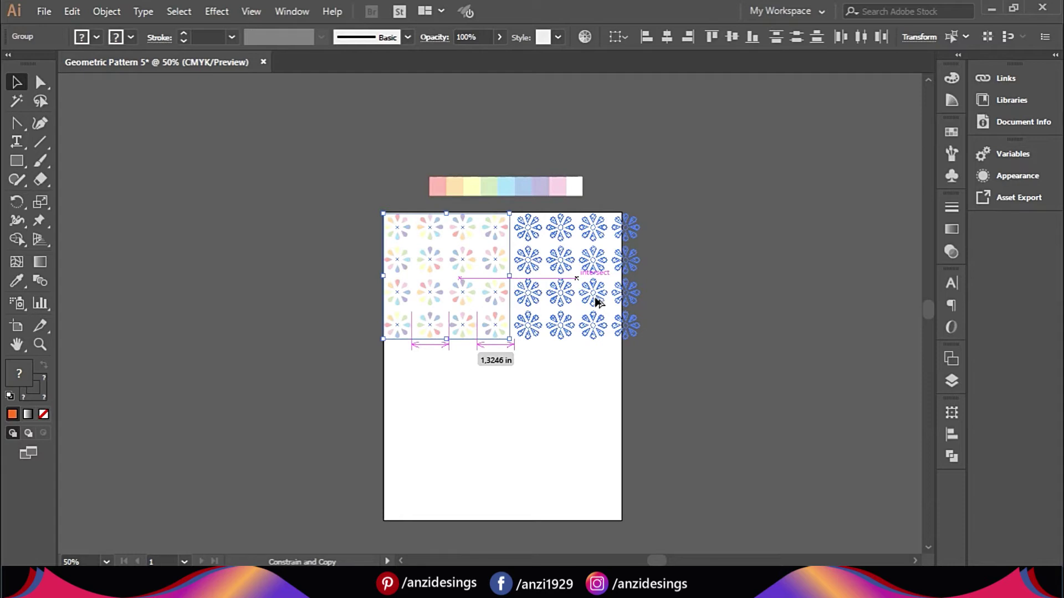
pyautogui.moveTo(598, 300); pyautogui.dragTo(596, 301)
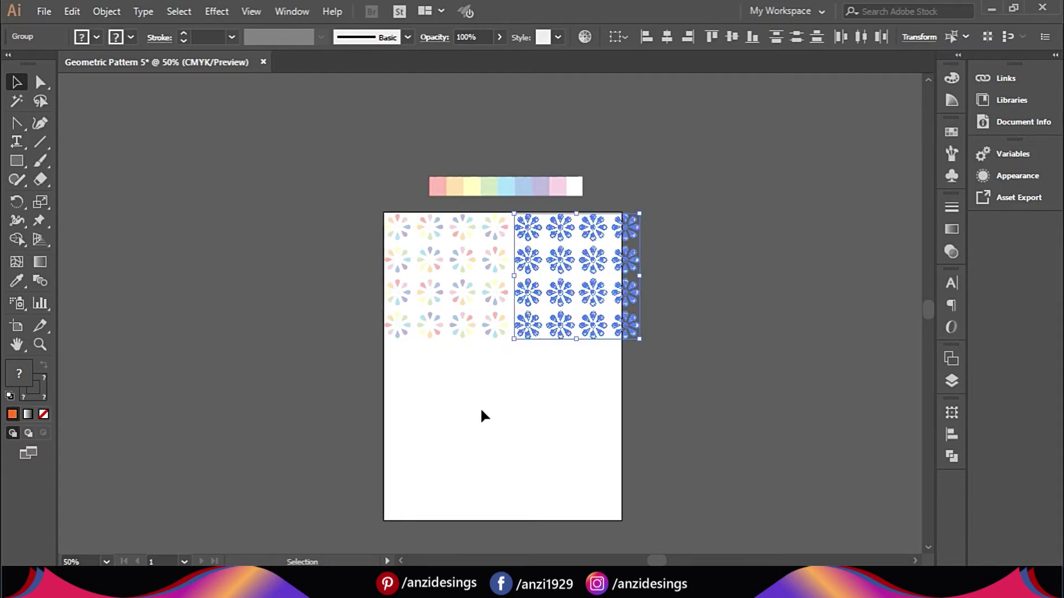
pyautogui.click(508, 401)
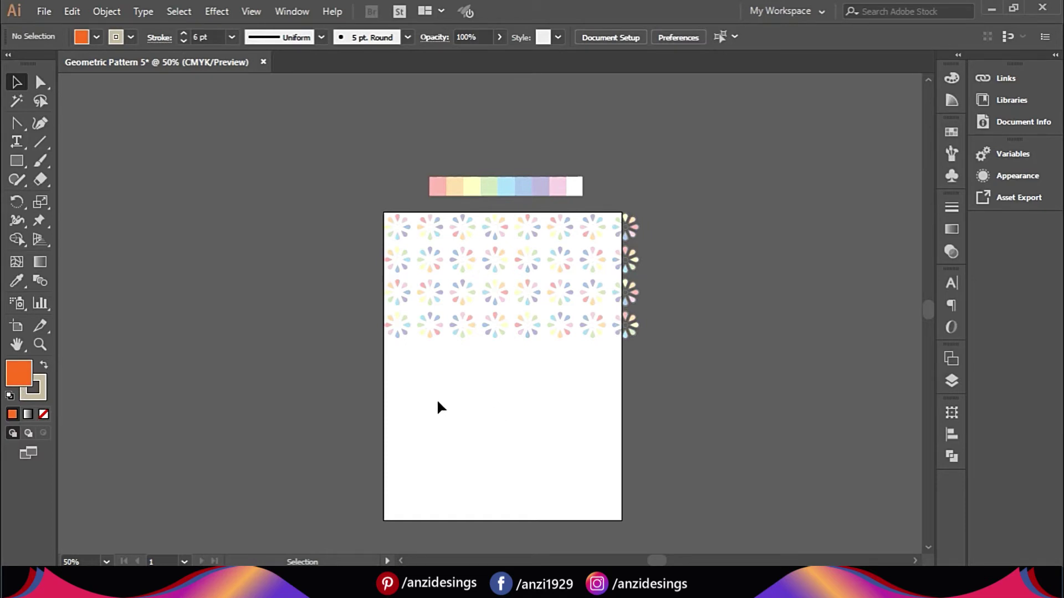
# Step: Duplicate the whole flower grid downward twice with matching row spacing, extending the pattern past the bottom of the page
pyautogui.moveTo(396, 380); pyautogui.dragTo(635, 231)
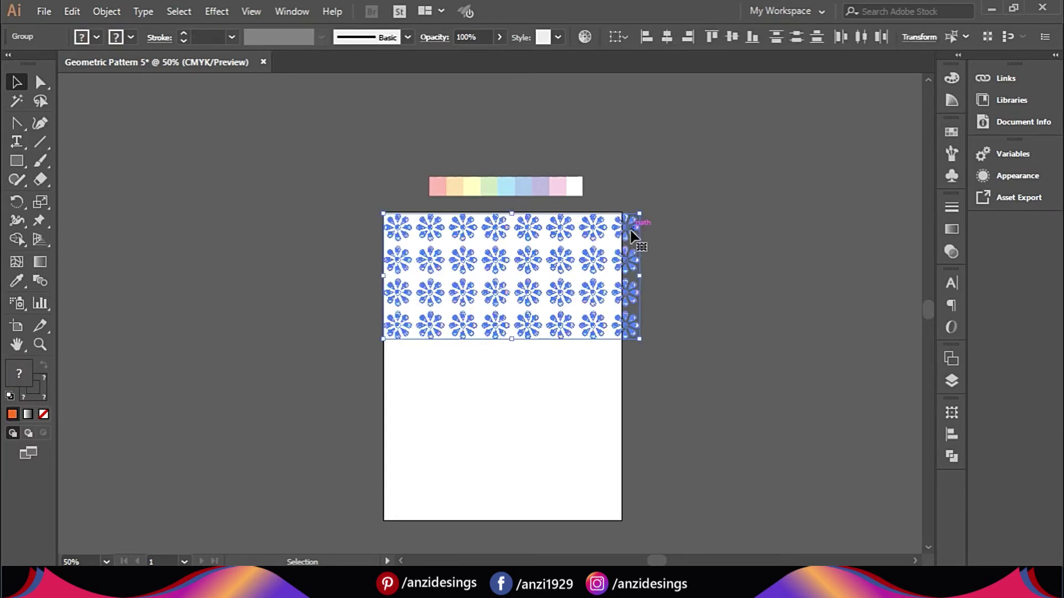
pyautogui.moveTo(523, 297); pyautogui.dragTo(520, 429)
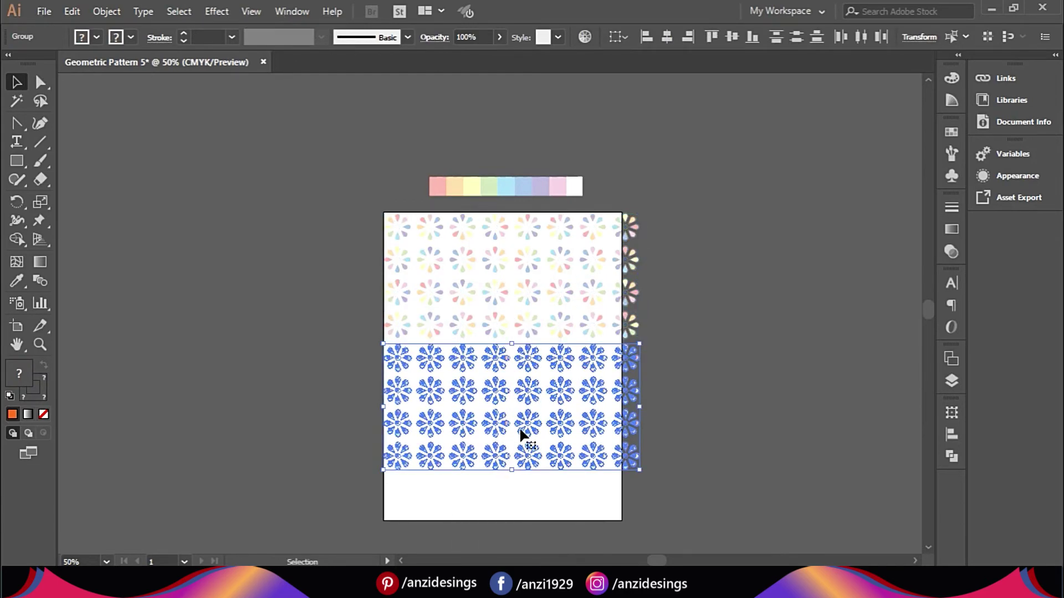
pyautogui.hotkey('ctrl', 'd')
# Step: Group all the flower grids and scale the group down proportionally to about the page width
pyautogui.moveTo(664, 224); pyautogui.dragTo(352, 542)
pyautogui.hotkey('ctrl', 'g')
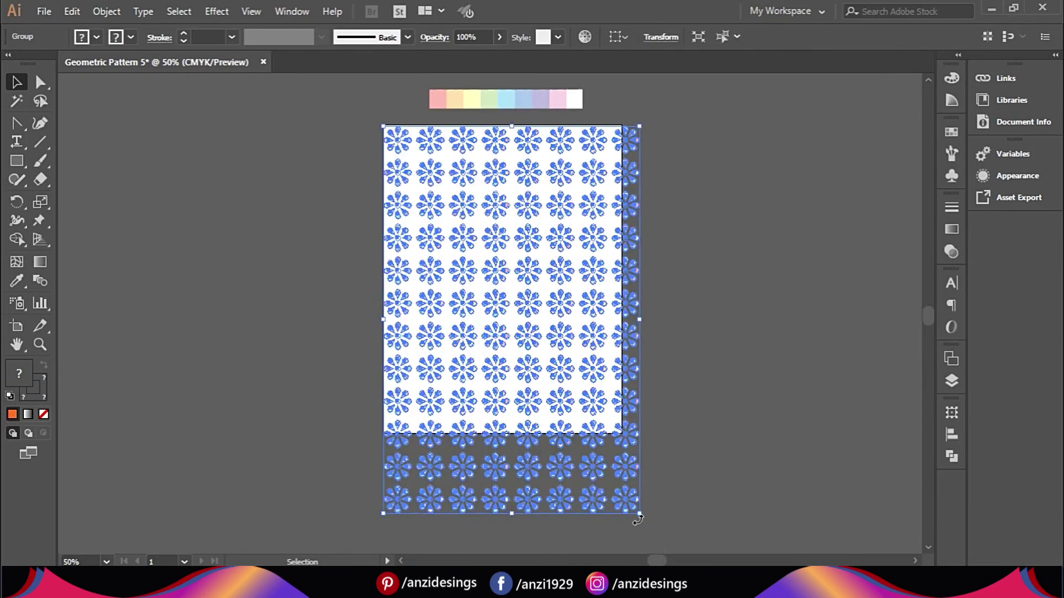
pyautogui.moveTo(638, 517); pyautogui.dragTo(622, 487)
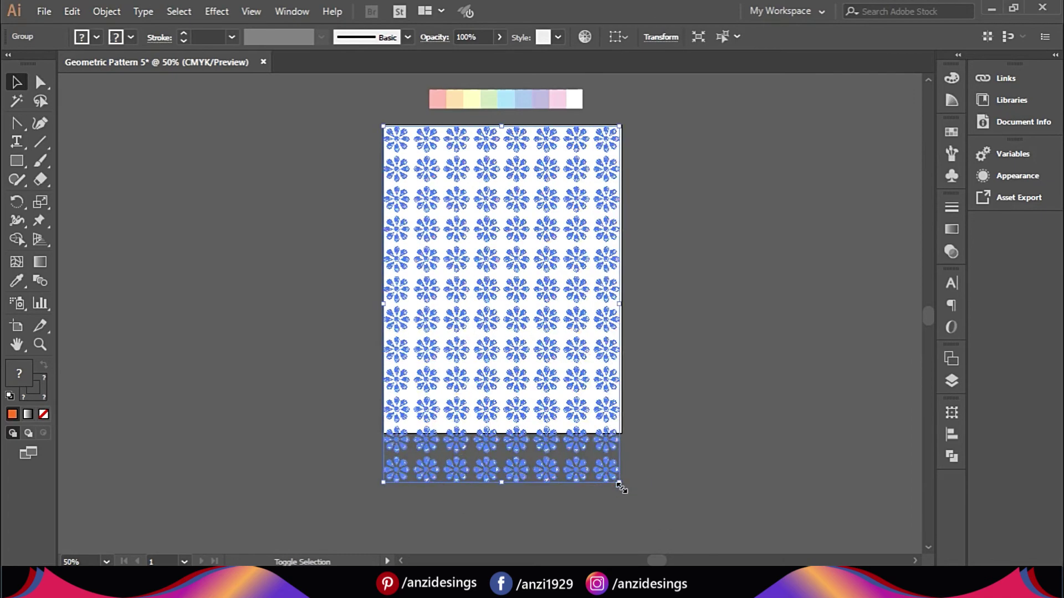
# Step: Align the flower group to the artboard, centring it horizontally and vertically
pyautogui.click(618, 37)
pyautogui.click(640, 87)
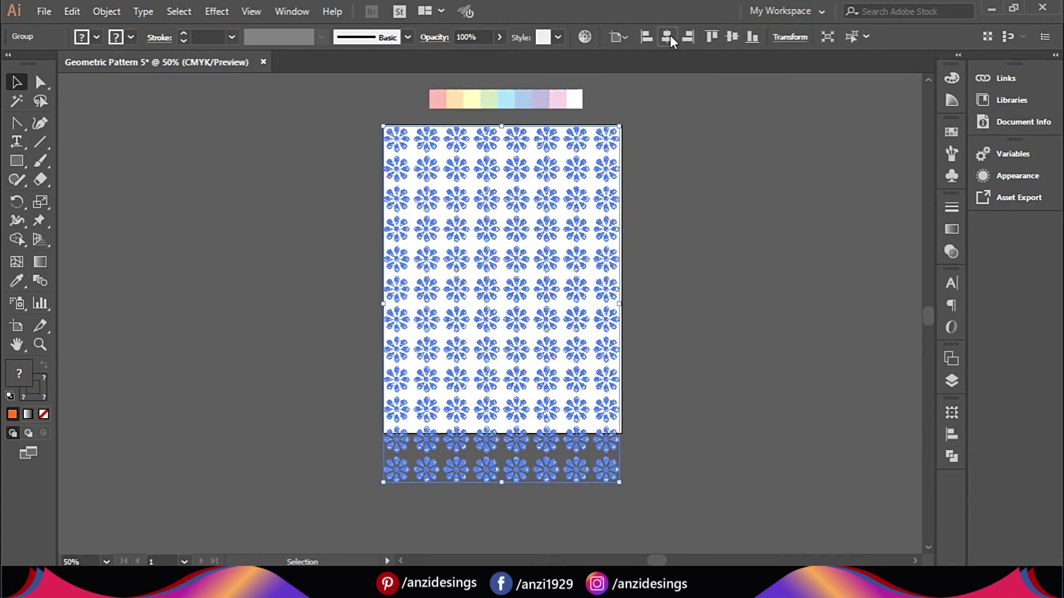
pyautogui.click(668, 36)
pyautogui.click(732, 36)
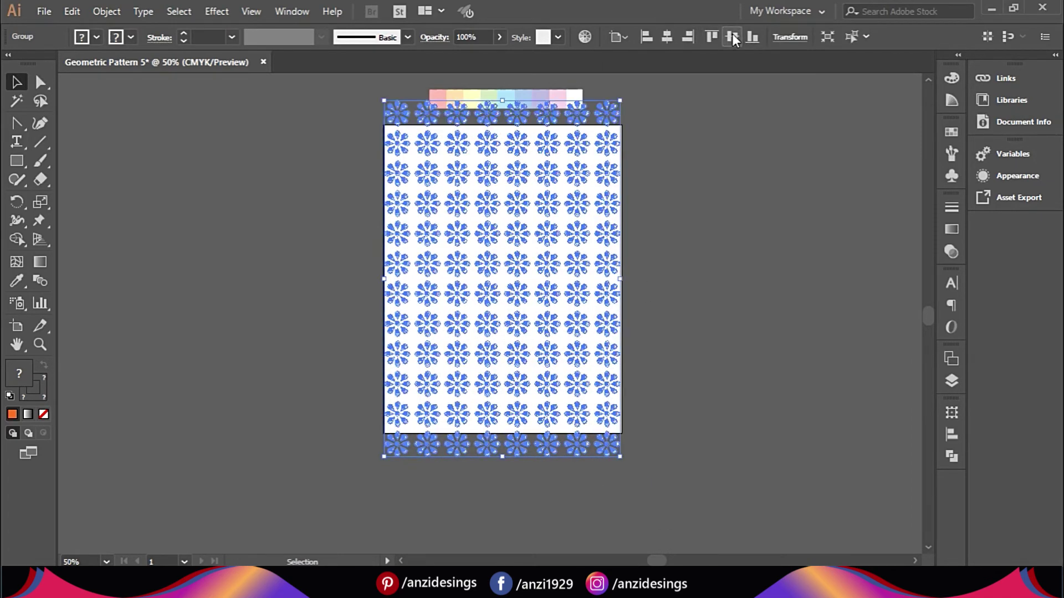
# Step: Create an 8.5 by 11 inch rectangle and centre it horizontally and vertically on the artboard
pyautogui.click(16, 161)
pyautogui.click(309, 201)
pyautogui.write('8.5')
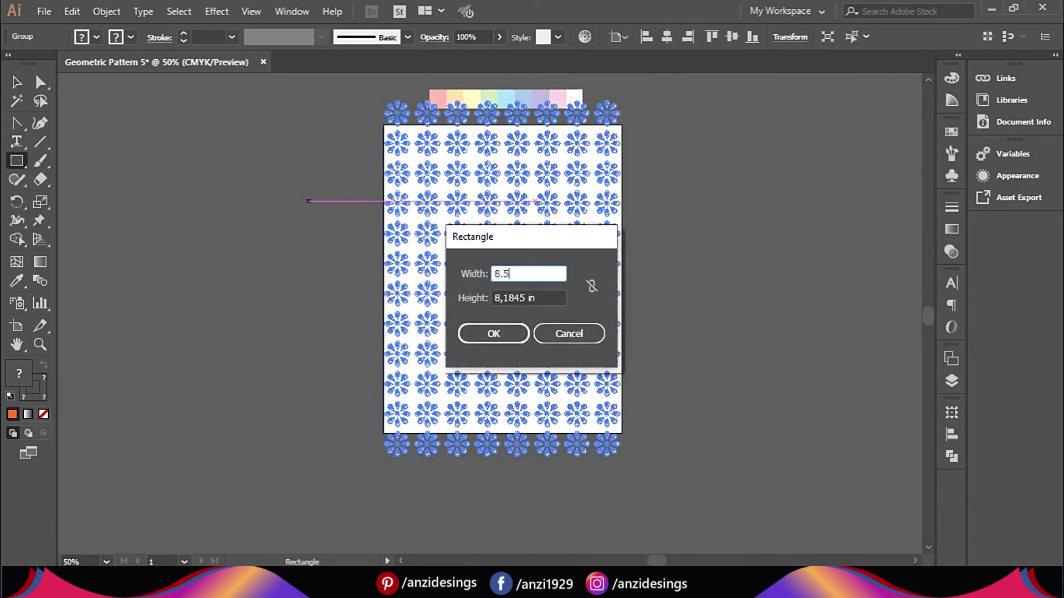
pyautogui.press('Tab')
pyautogui.write('11')
pyautogui.press('Return')
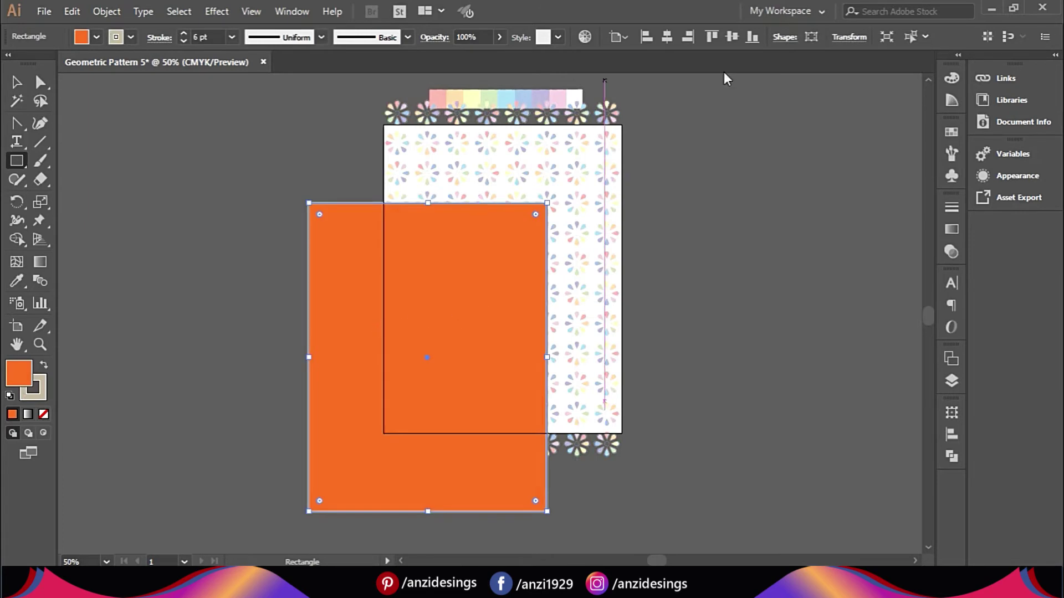
pyautogui.click(662, 35)
pyautogui.click(732, 37)
# Step: Place a copy of the rectangle beside the page and clip the flower group with the original rectangle as the mask
pyautogui.click(16, 82)
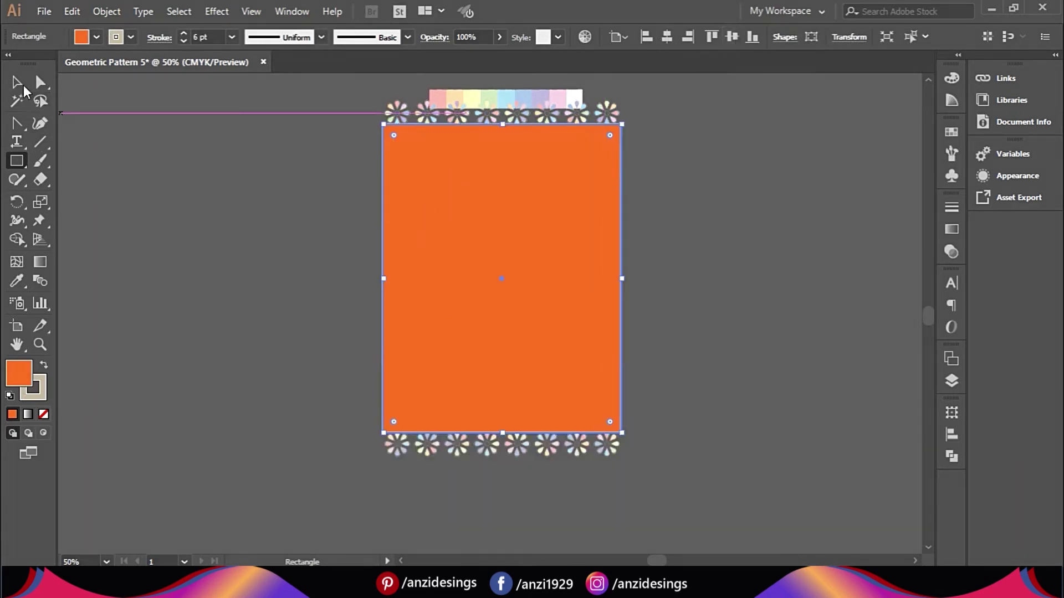
pyautogui.moveTo(452, 177); pyautogui.dragTo(208, 188)
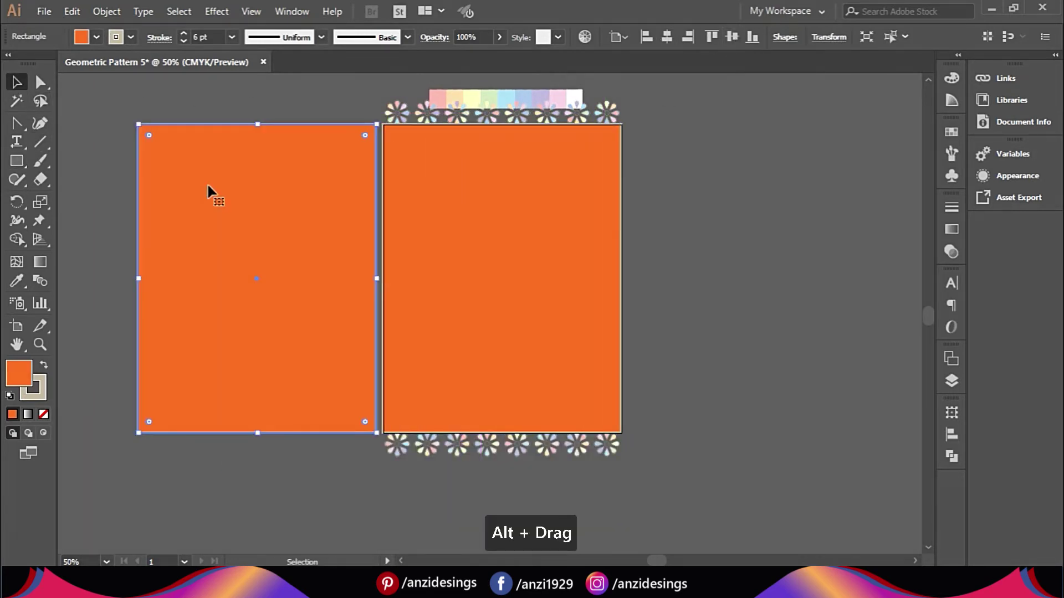
pyautogui.moveTo(526, 225); pyautogui.dragTo(526, 225)
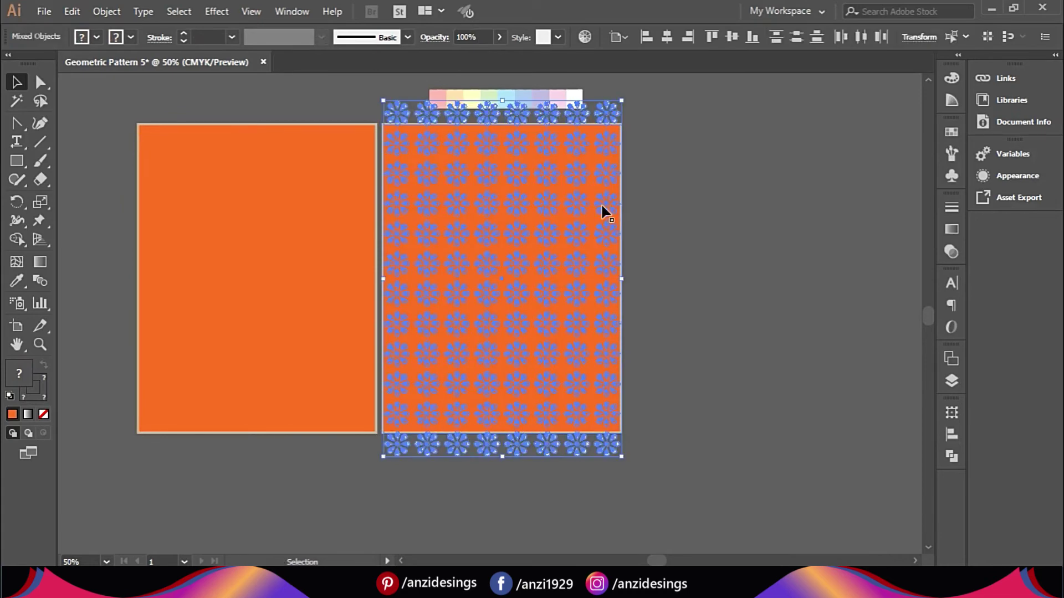
pyautogui.hotkey('ctrl', '7')
# Step: Centre the spare orange rectangle horizontally on the artboard and send it behind the clipped flower pattern
pyautogui.click(325, 272)
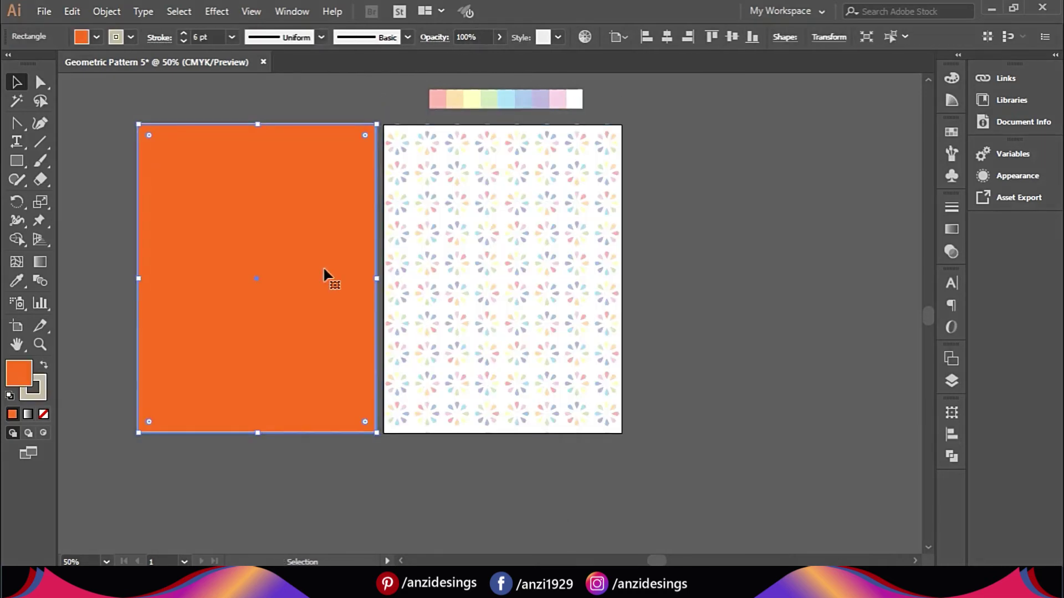
pyautogui.click(667, 36)
pyautogui.rightClick(551, 218)
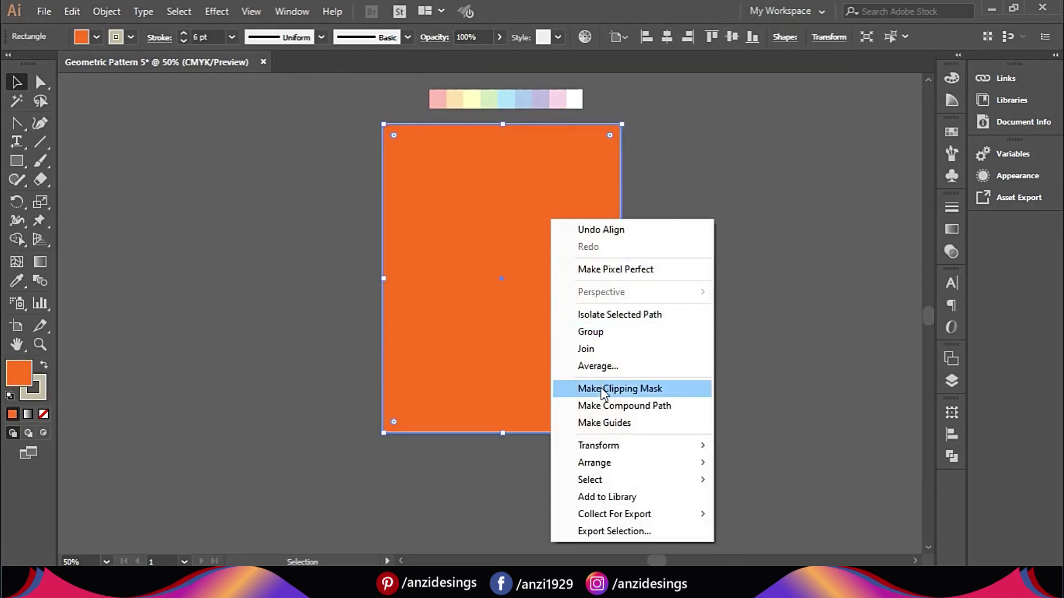
pyautogui.moveTo(672, 461)
pyautogui.click(749, 514)
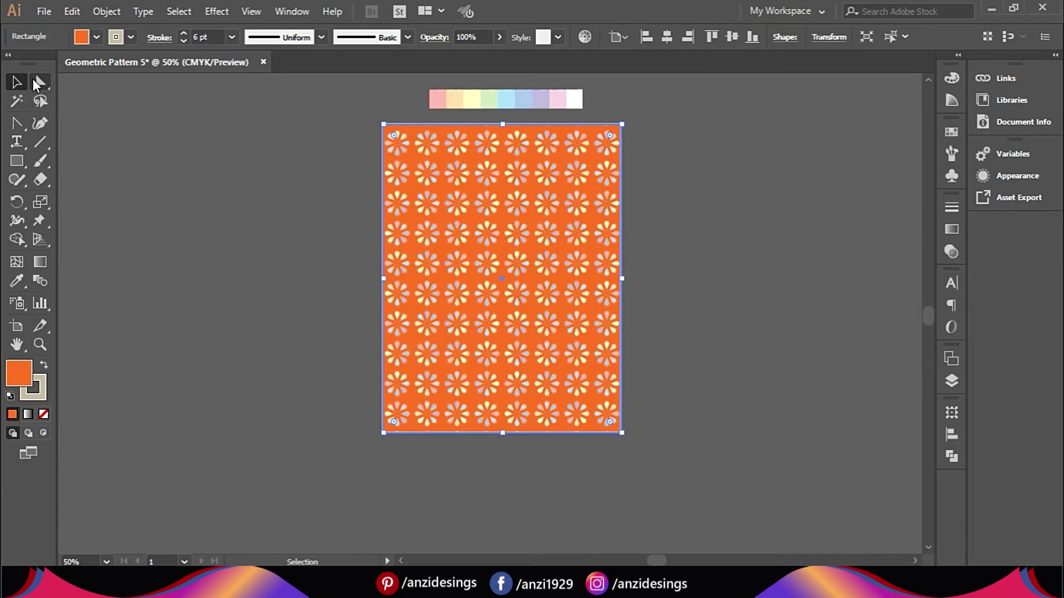
# Step: Test yellow and orange swatches on the background rectangle and settle on the pink fill C=0 M=95 Y=20 K=0
pyautogui.click(92, 38)
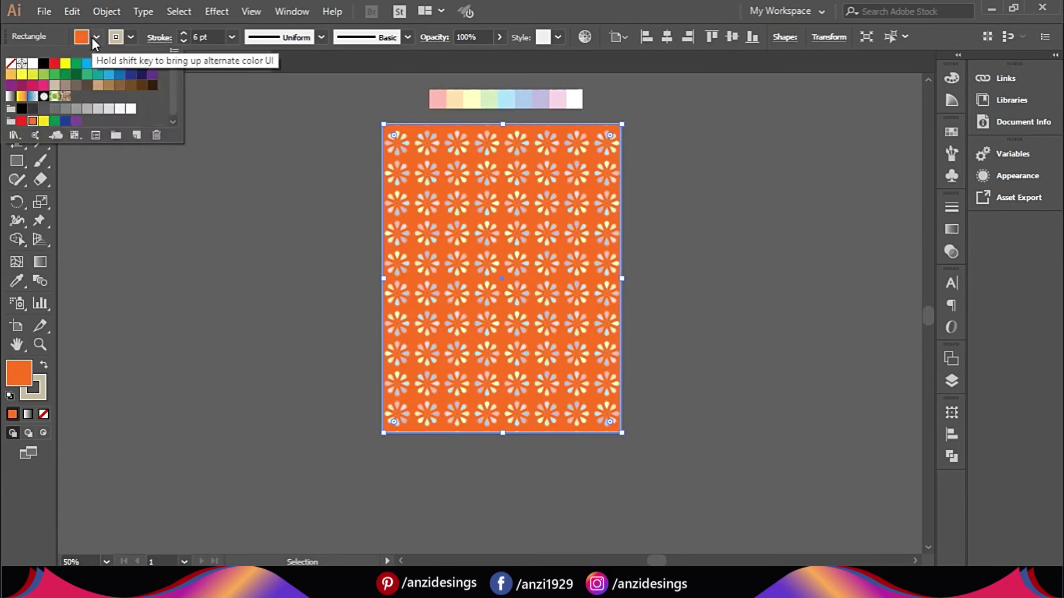
pyautogui.click(66, 65)
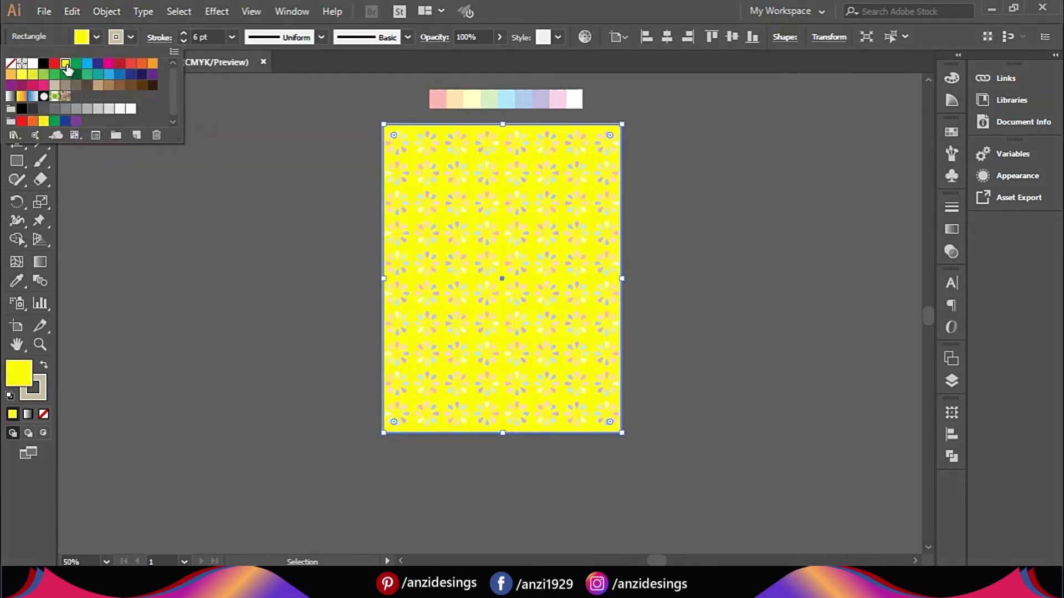
pyautogui.click(30, 77)
pyautogui.click(15, 77)
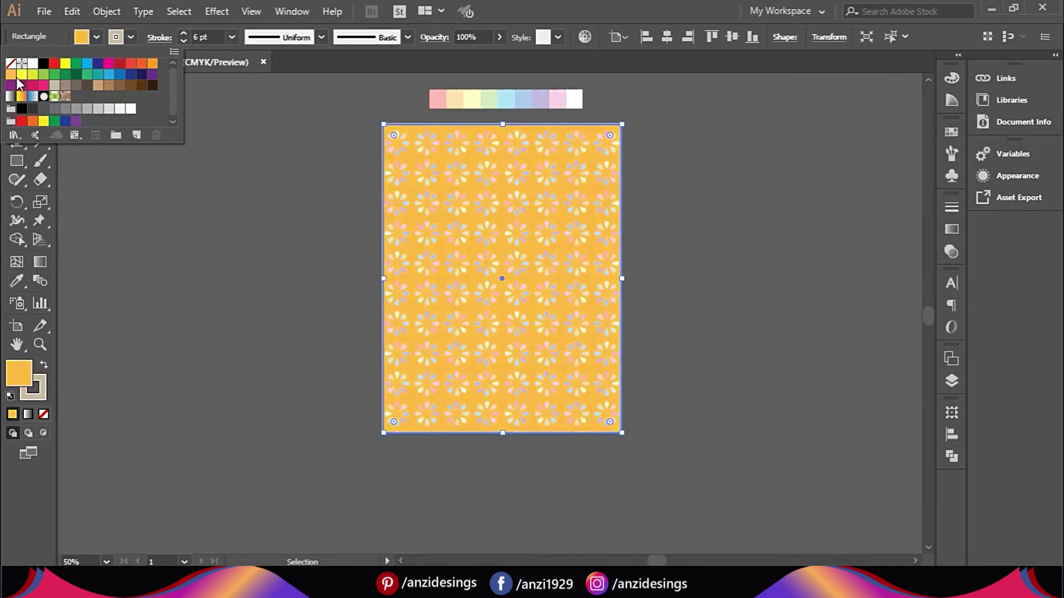
pyautogui.click(22, 74)
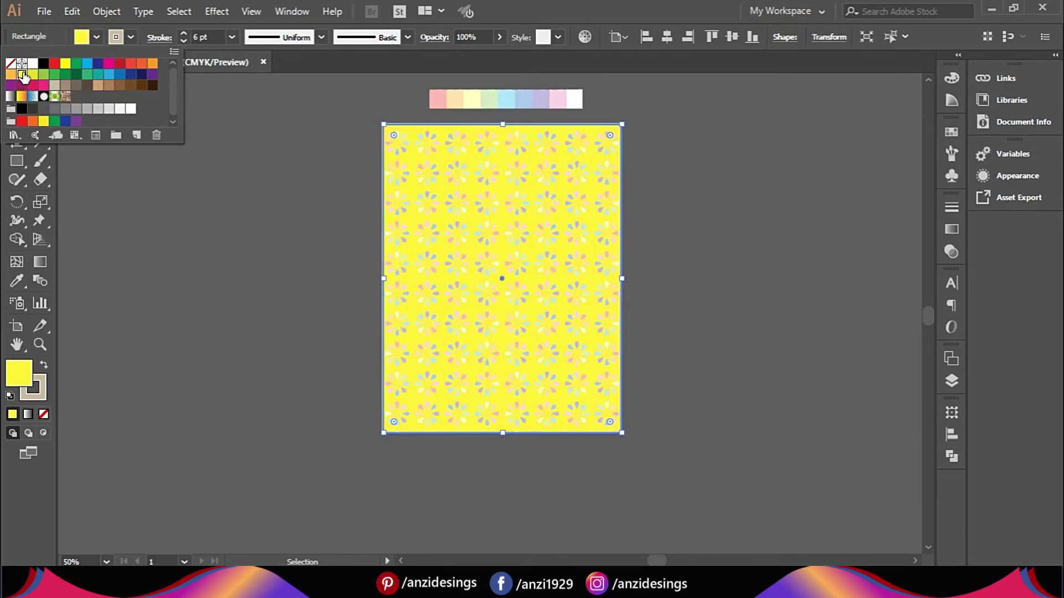
pyautogui.click(43, 86)
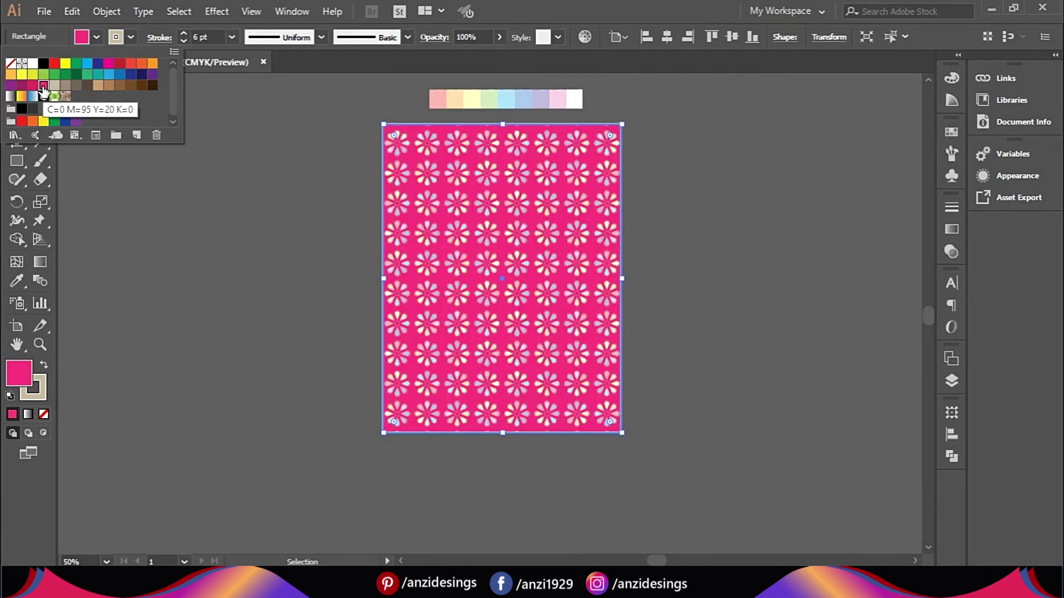
# Step: Try a darker pink fill, #ce1167, on the background rectangle and undo it
pyautogui.doubleClick(20, 373)
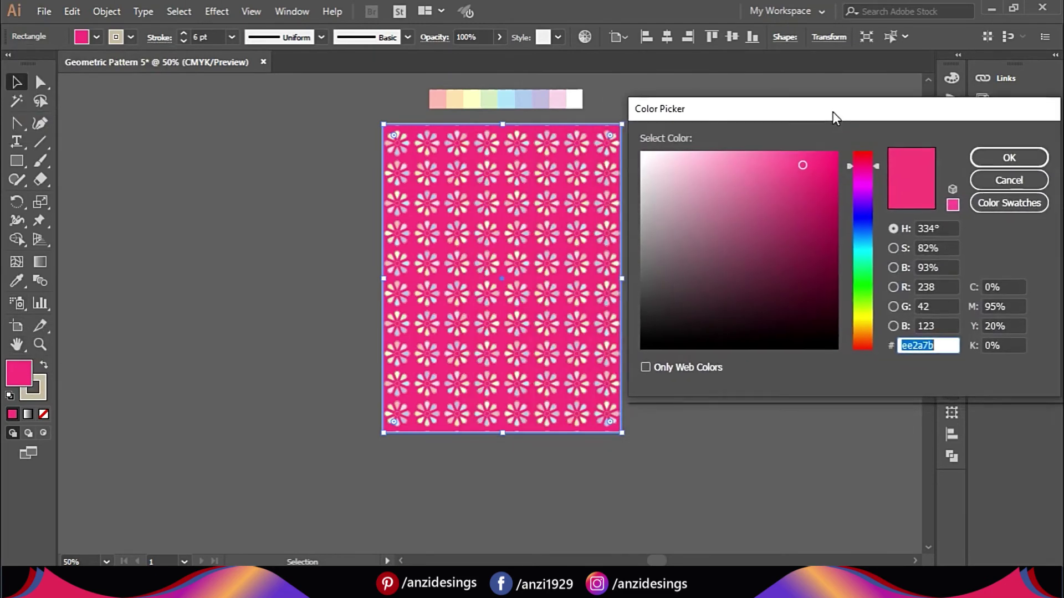
pyautogui.moveTo(832, 111); pyautogui.dragTo(870, 98)
pyautogui.click(861, 173)
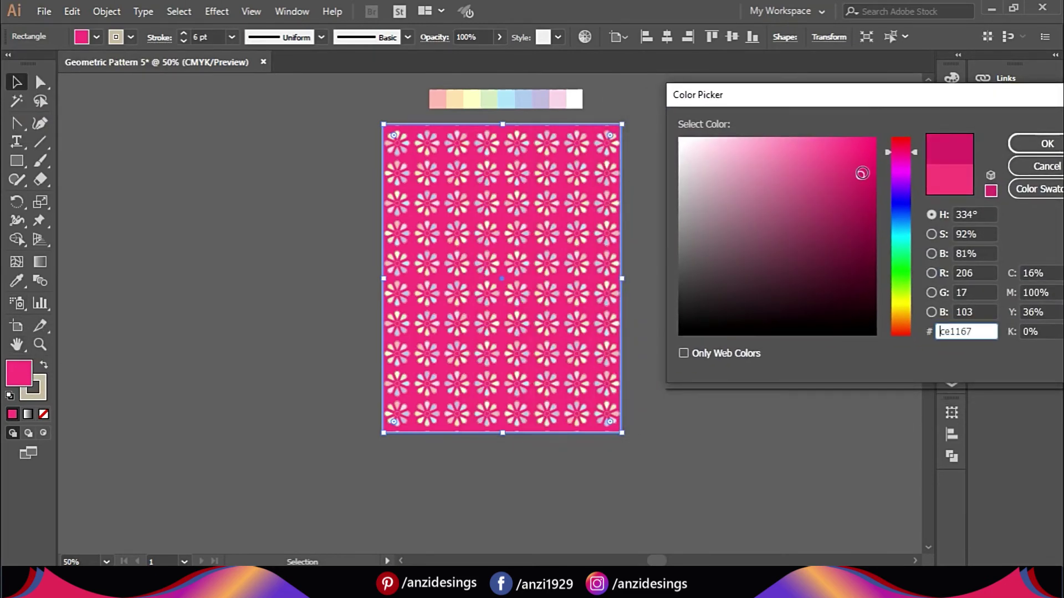
pyautogui.click(1039, 145)
pyautogui.hotkey('ctrl', 'z')
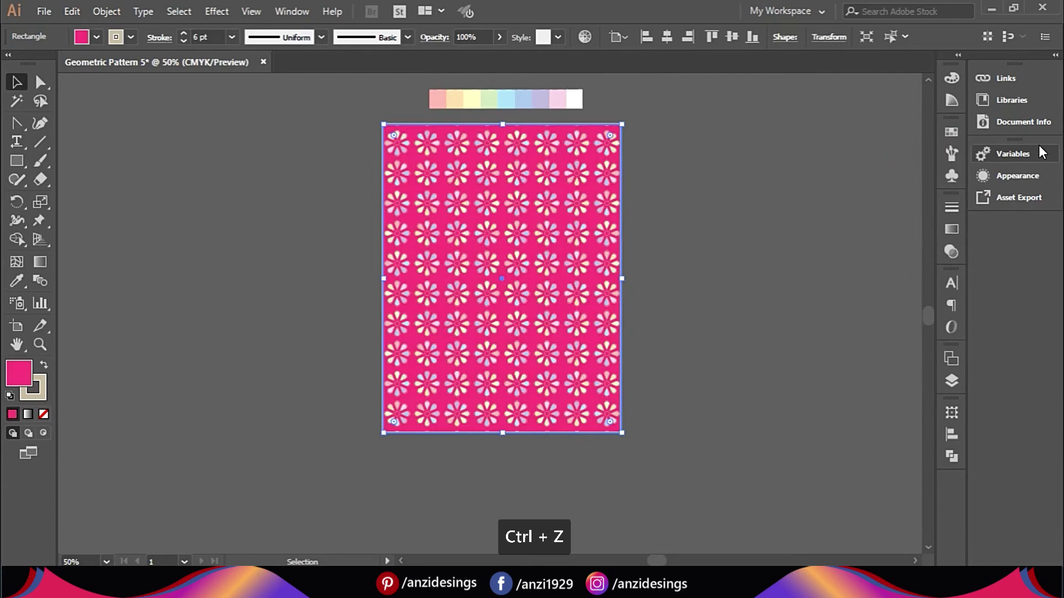
# Step: Try a lighter pink fill, #f74696, on the background rectangle and undo it
pyautogui.doubleClick(22, 386)
pyautogui.click(821, 143)
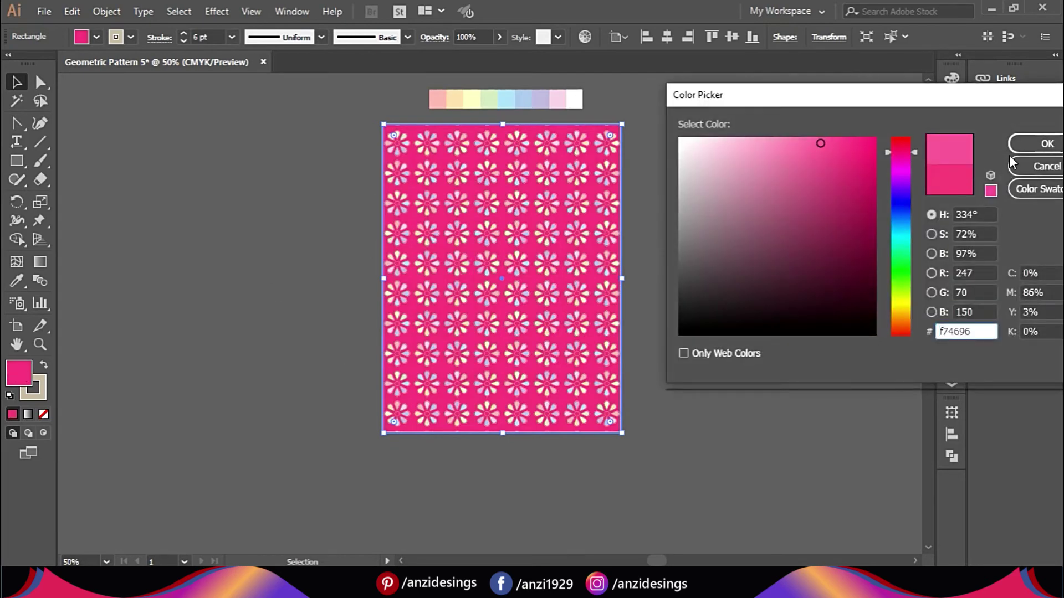
pyautogui.click(1028, 142)
pyautogui.click(811, 308)
pyautogui.hotkey('ctrl', 'z')
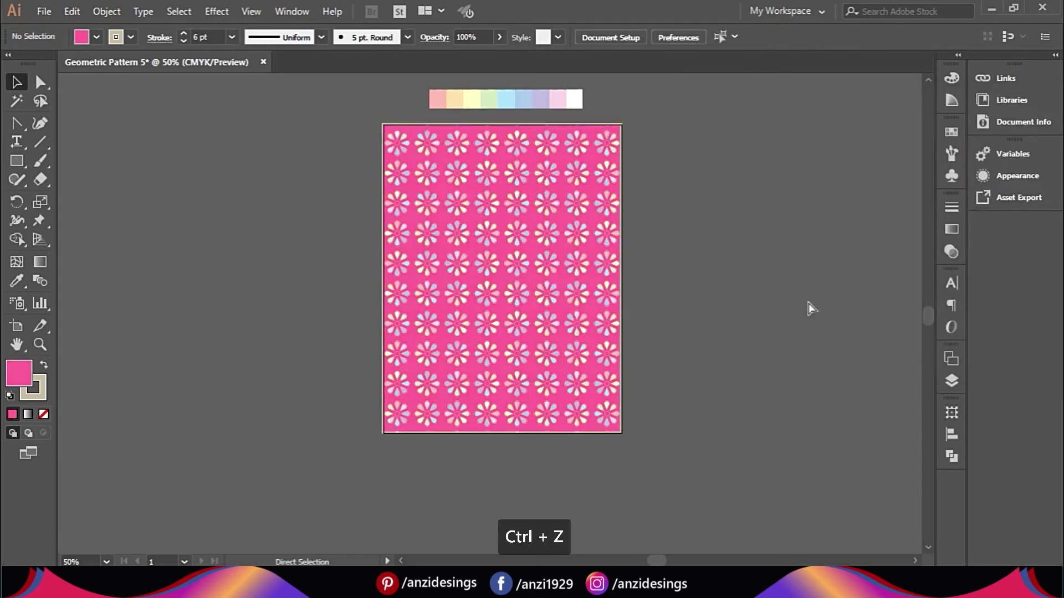
pyautogui.click(713, 323)
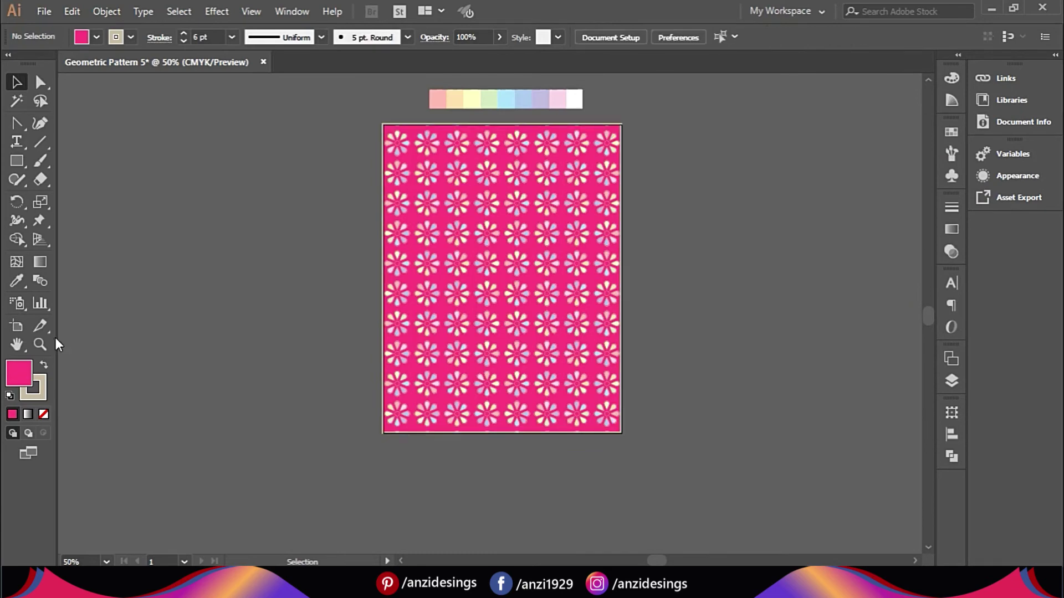
pyautogui.click(39, 345)
pyautogui.moveTo(582, 143); pyautogui.dragTo(636, 107)
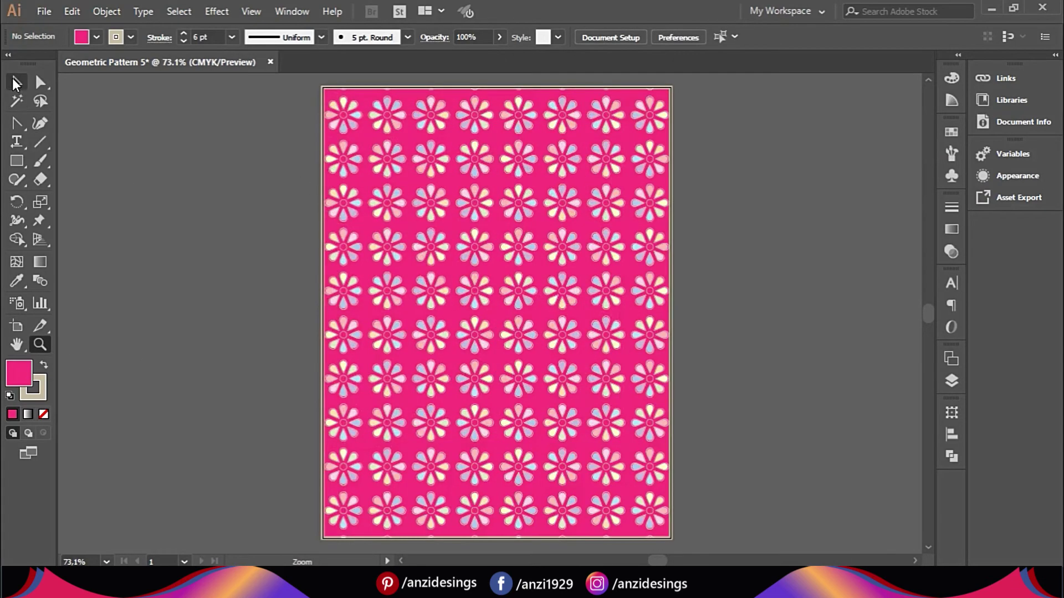
pyautogui.click(16, 83)
pyautogui.doubleClick(43, 392)
pyautogui.press('Escape')
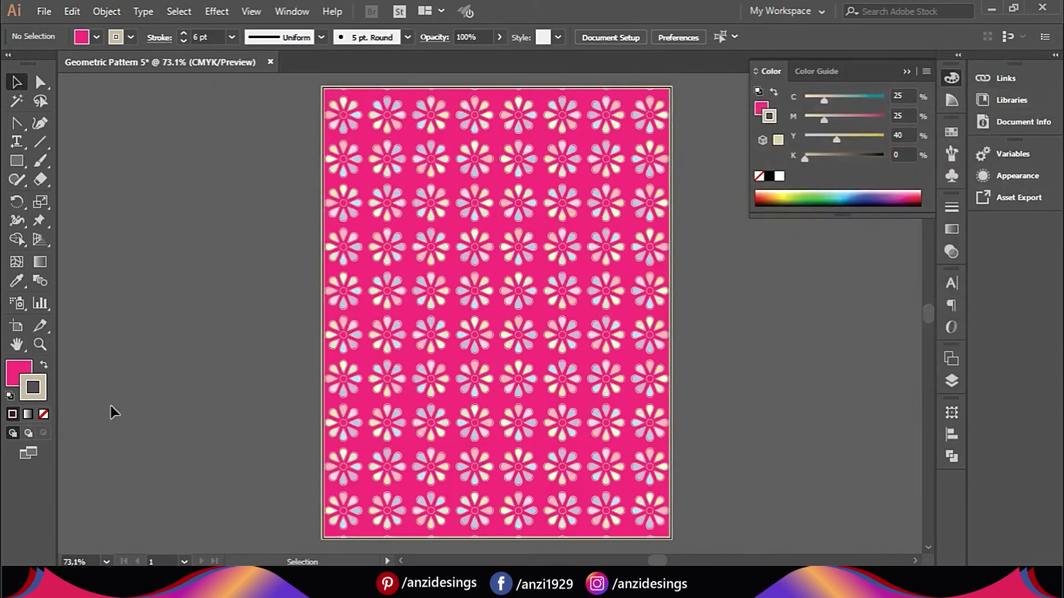
pyautogui.click(44, 414)
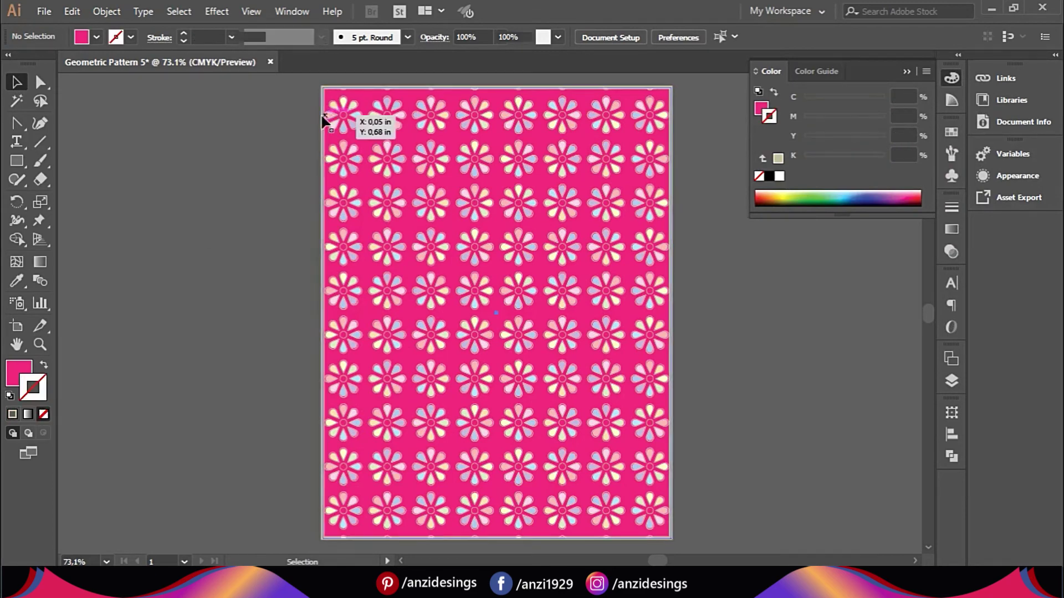
pyautogui.hotkey('ctrl', 'z')
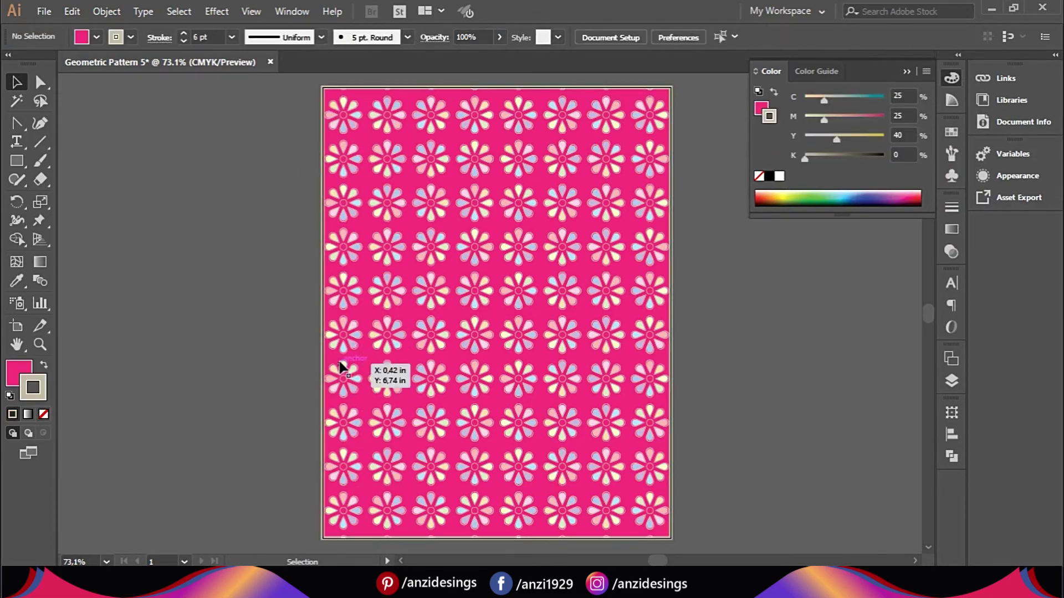
# Step: Remove the stroke from the pink background rectangle and deselect it
pyautogui.click(342, 367)
pyautogui.click(43, 414)
pyautogui.click(213, 346)
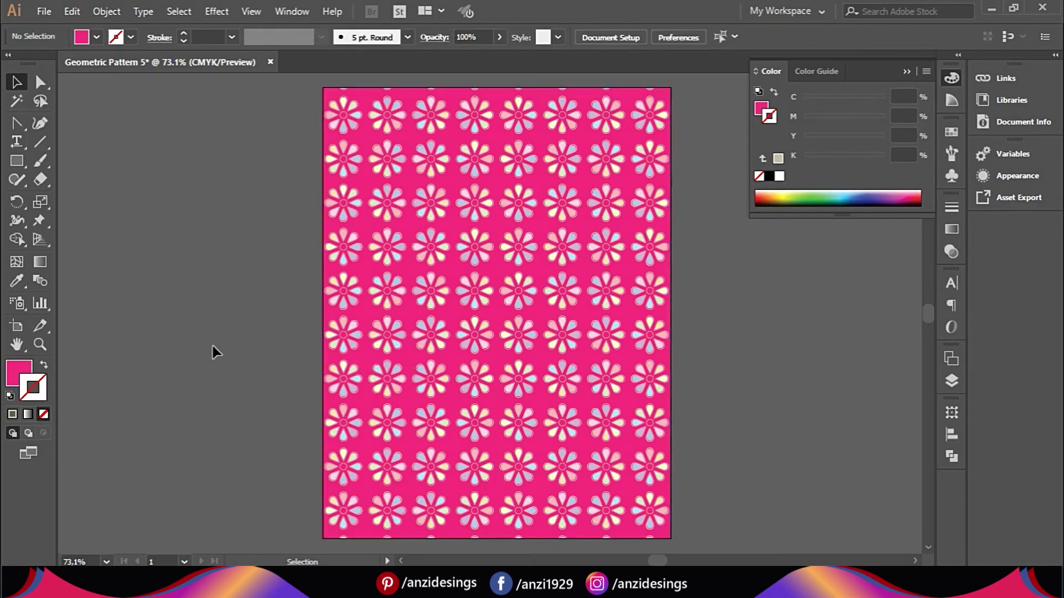
# Step: Try to change the background fill to the light pink #f78fbf
pyautogui.doubleClick(23, 371)
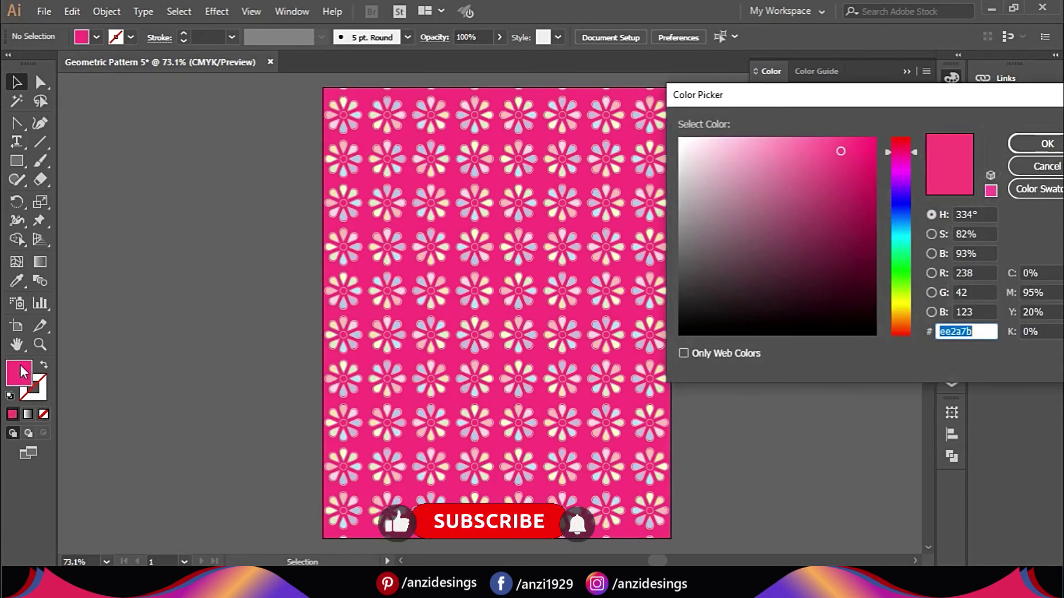
pyautogui.click(770, 144)
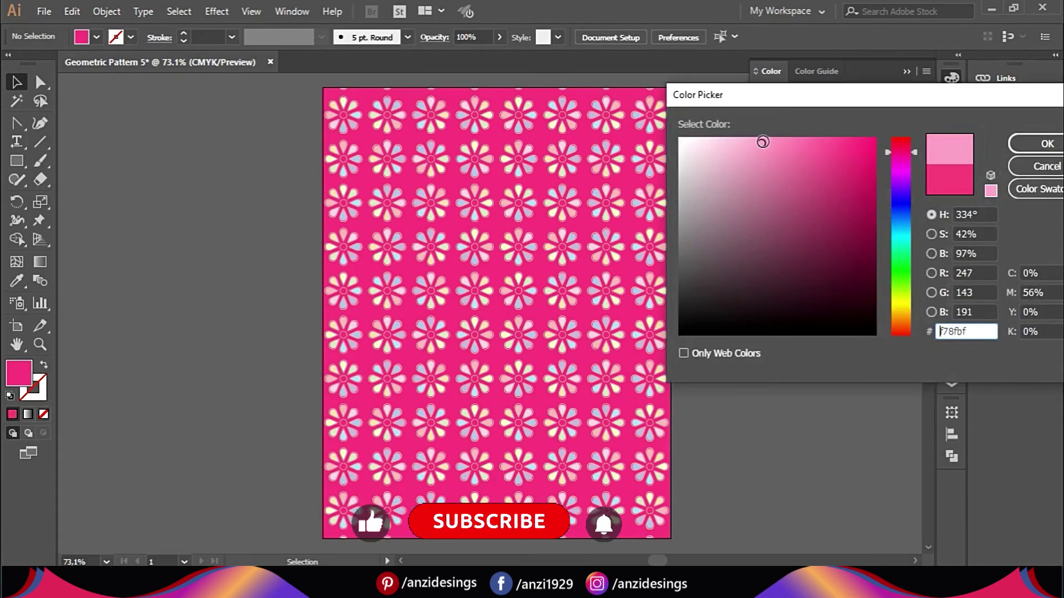
pyautogui.click(1044, 144)
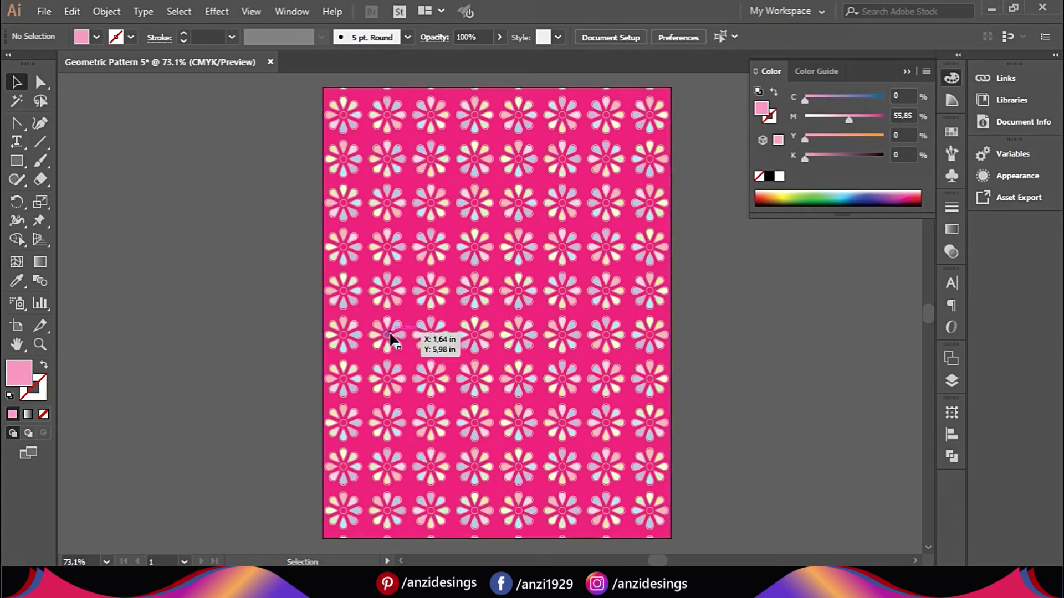
pyautogui.click(325, 324)
pyautogui.click(190, 327)
# Step: Deepen the background rectangle's fill to magenta 100%, yellow 17% and black 14%, keeping cyan at 0%
pyautogui.click(370, 324)
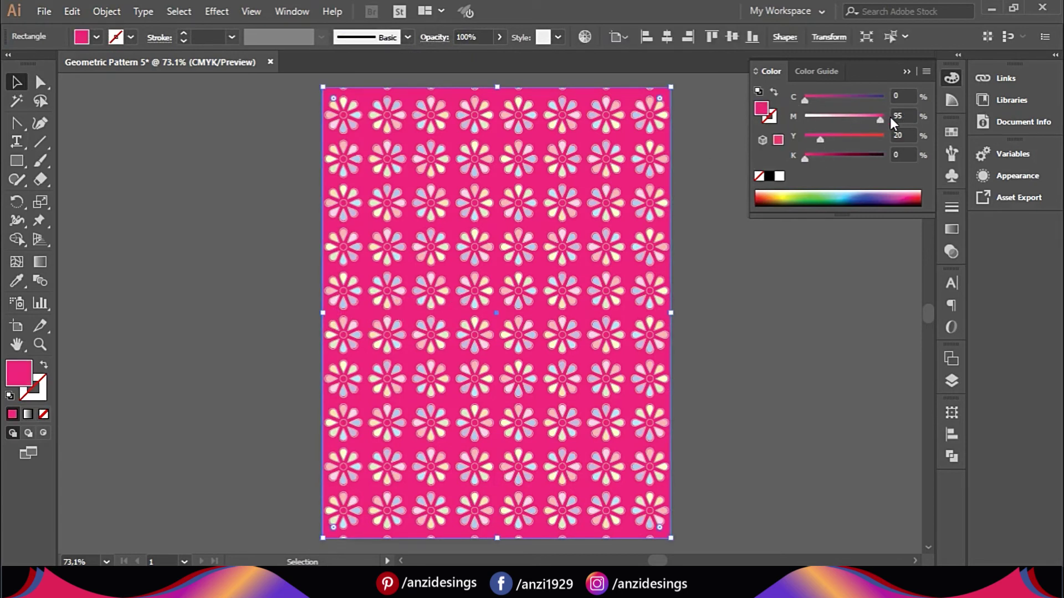
pyautogui.moveTo(880, 121)
pyautogui.mouseDown()
pyautogui.moveTo(853, 125)
pyautogui.moveTo(890, 118)
pyautogui.mouseUp()
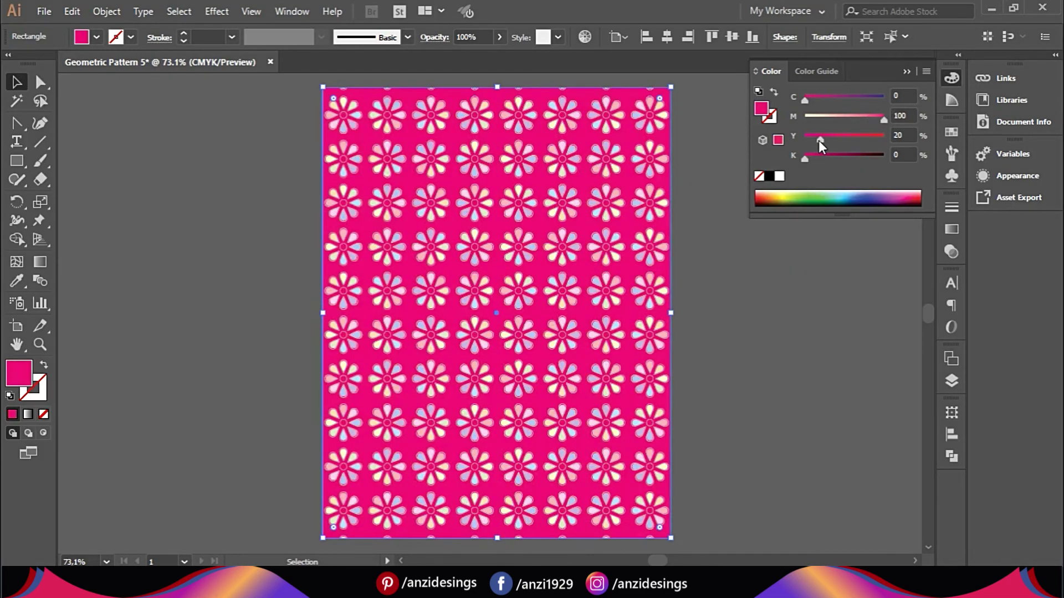
pyautogui.moveTo(819, 141); pyautogui.dragTo(809, 140)
pyautogui.moveTo(805, 159); pyautogui.dragTo(820, 138)
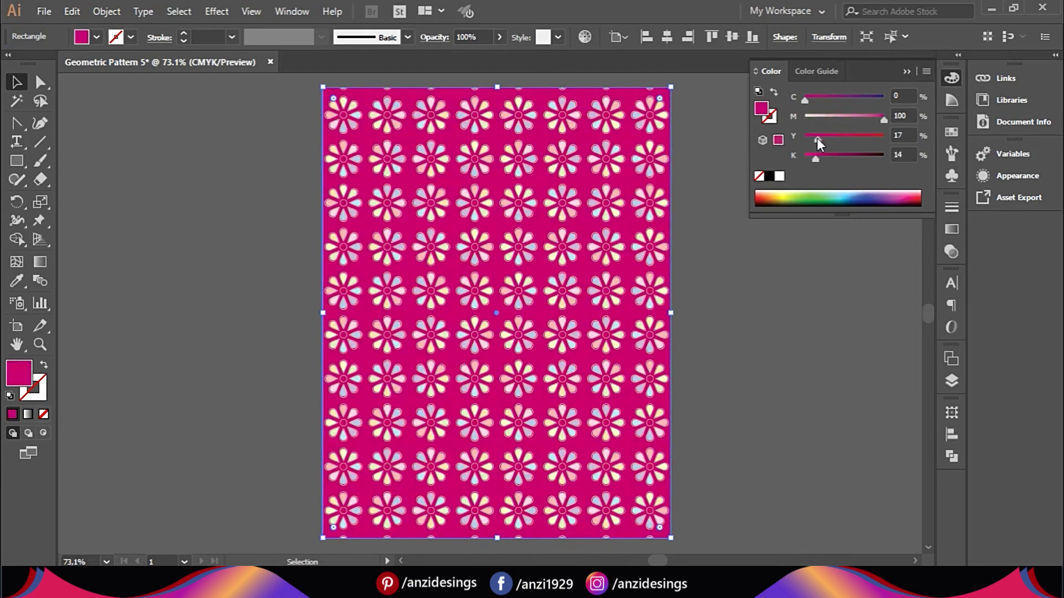
pyautogui.click(909, 71)
pyautogui.click(787, 244)
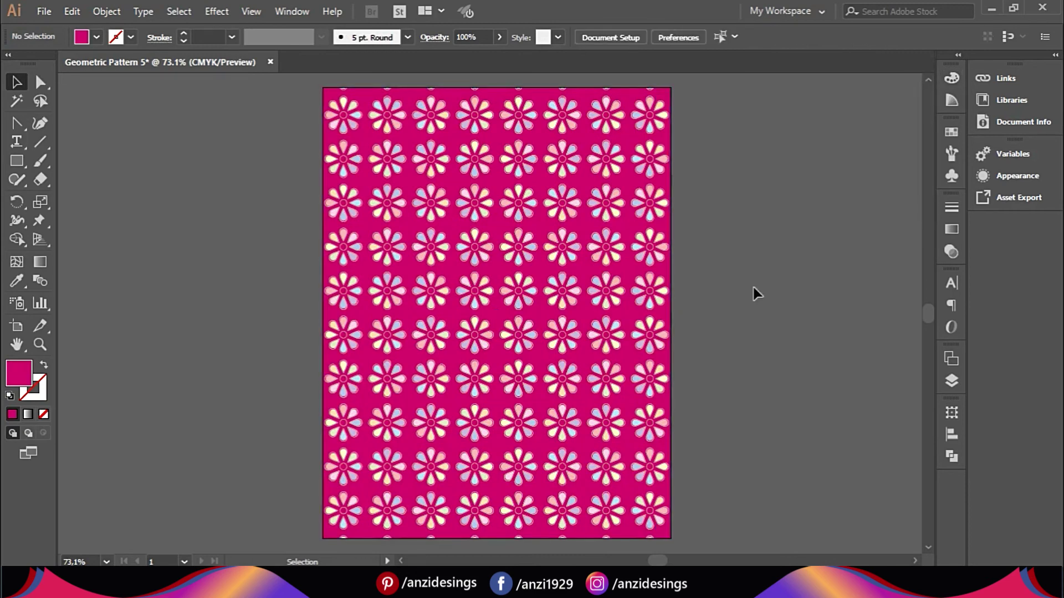
# Step: Zoom in on the flower rows to inspect the petal outlines against the background, and open the zoom level for editing
pyautogui.click(38, 343)
pyautogui.moveTo(367, 226); pyautogui.dragTo(628, 406)
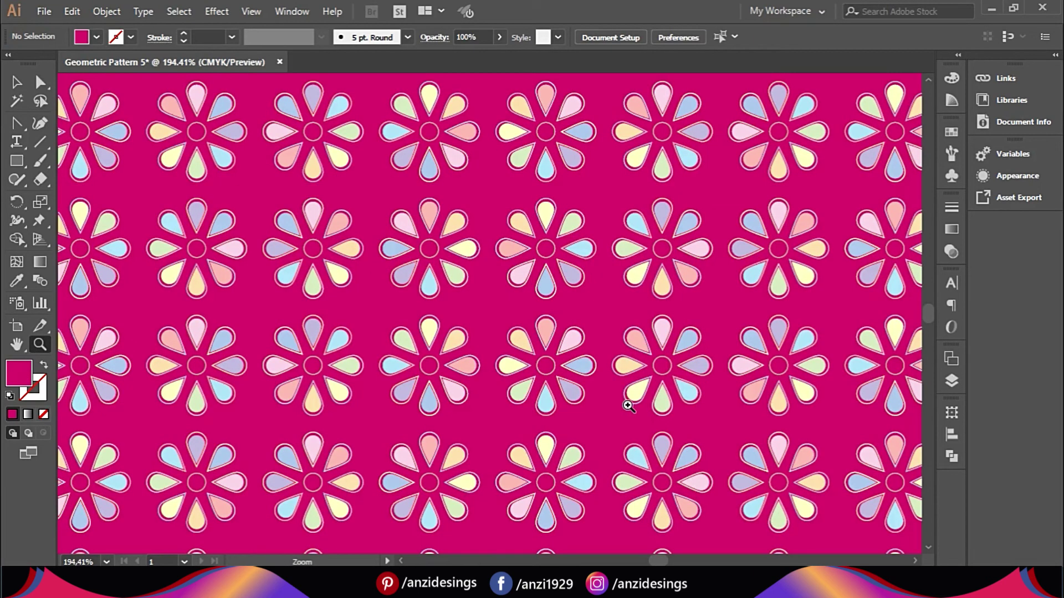
pyautogui.click(16, 82)
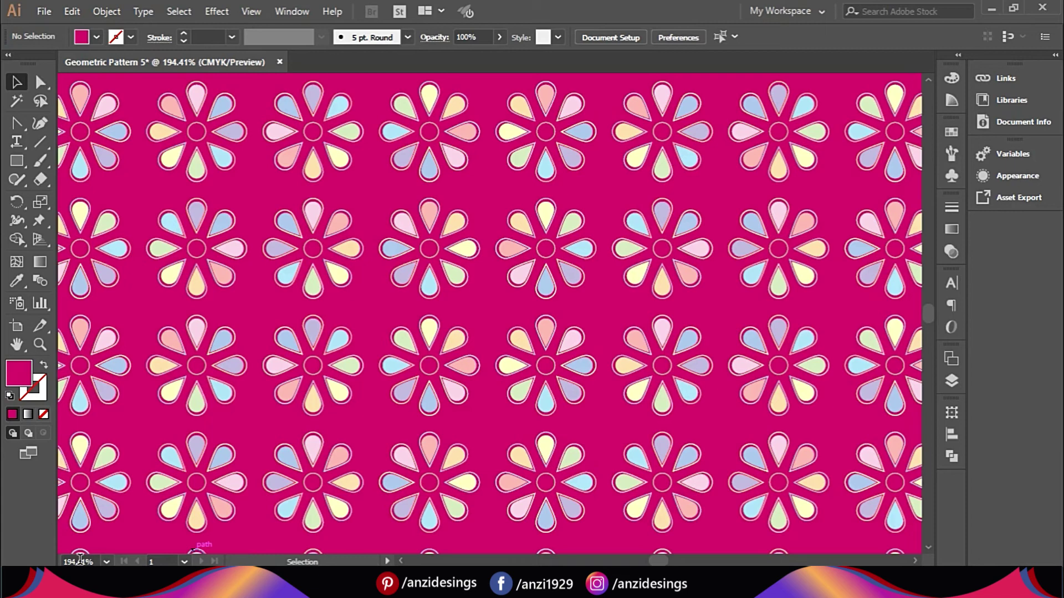
pyautogui.click(80, 561)
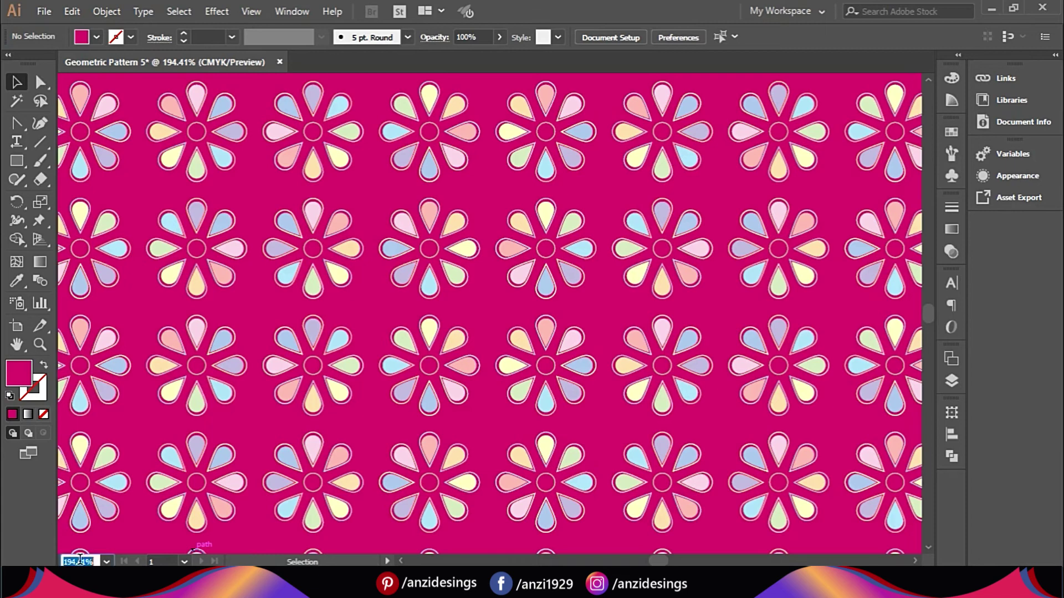